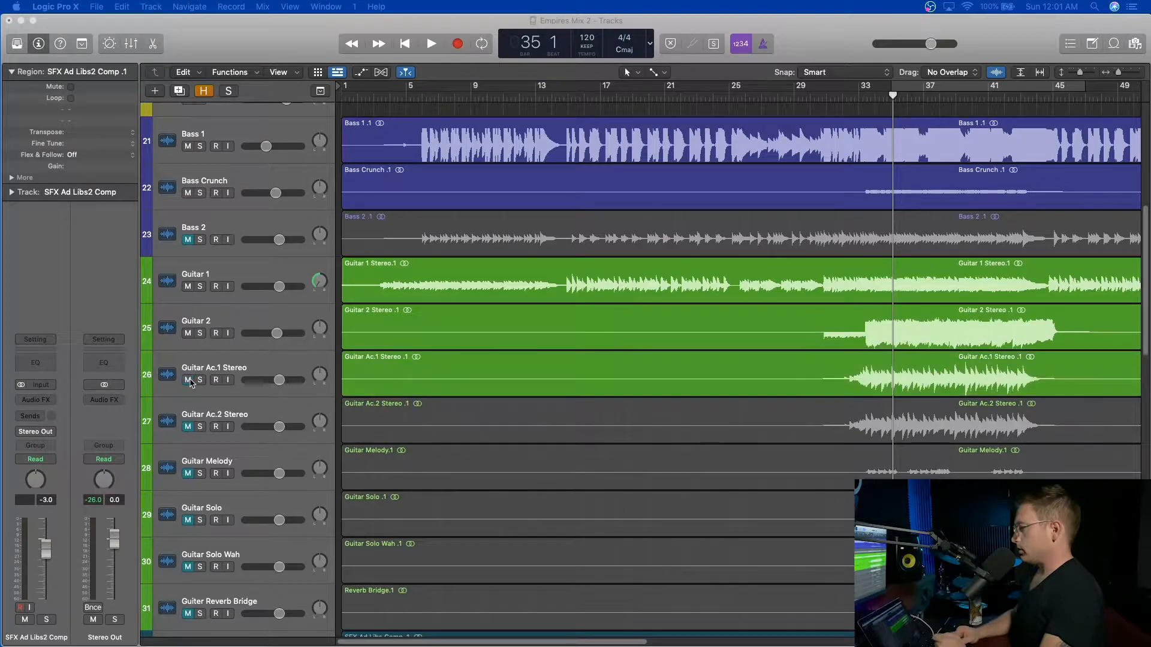
Unmute the Guitar Ac.2 Stereo track, solo Guitar Ac.1 Stereo and play from about bar 33.
click(189, 427)
click(200, 380)
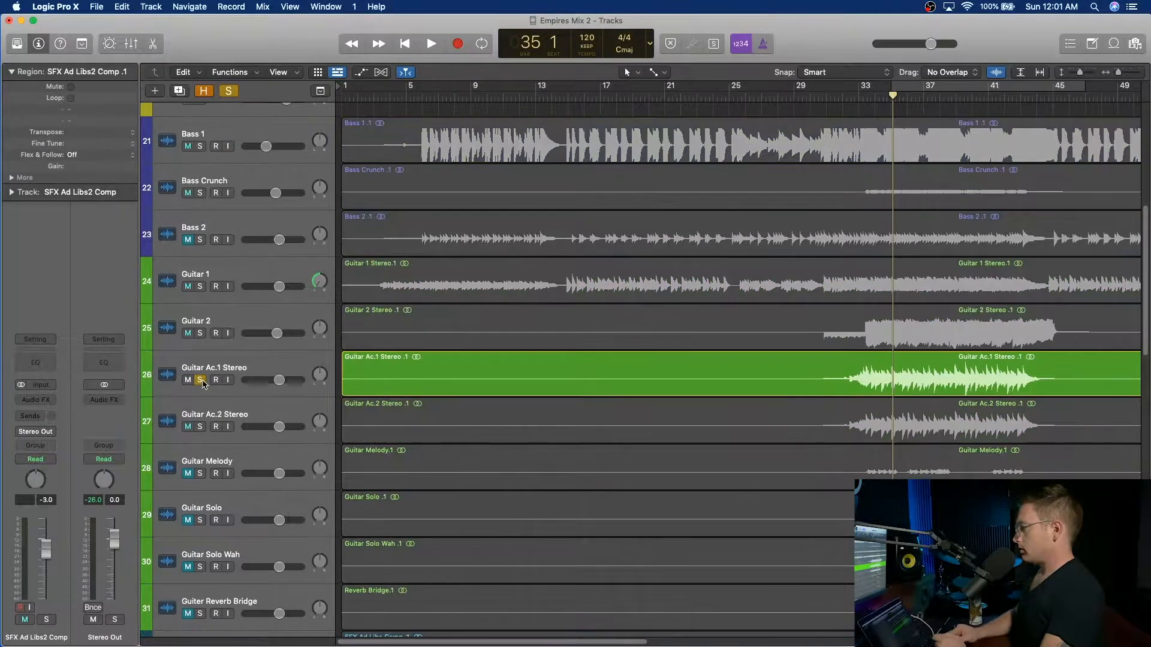
click(863, 97)
key(space)
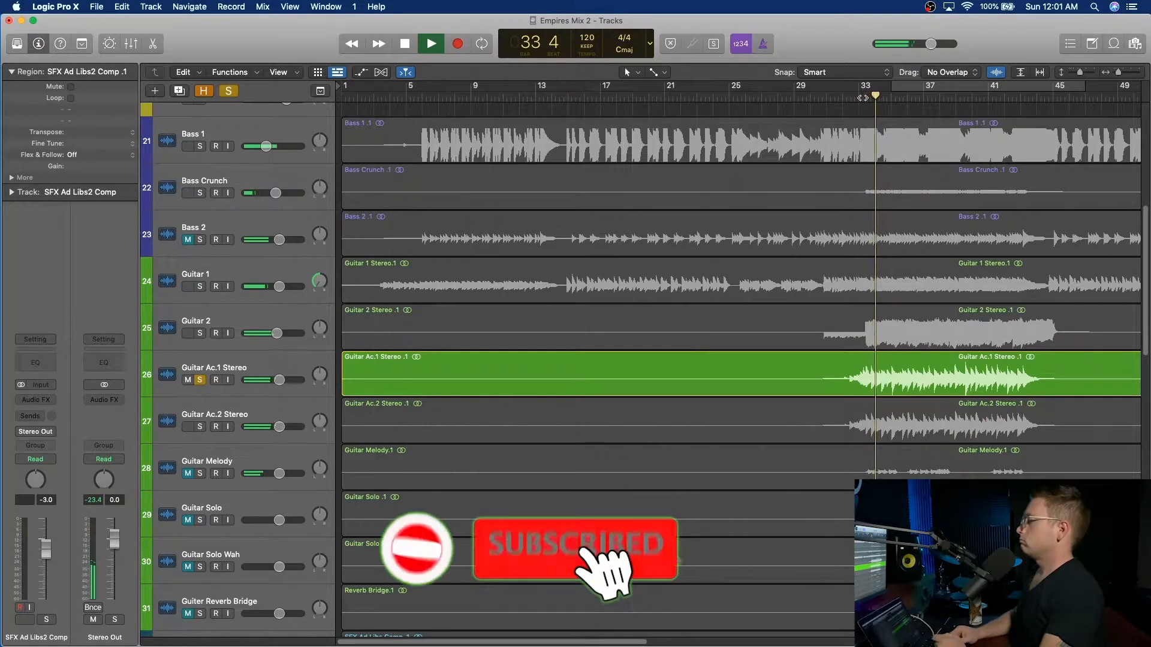
Compare the two acoustic guitar tracks during playback by soloing them together and one at a time.
click(200, 427)
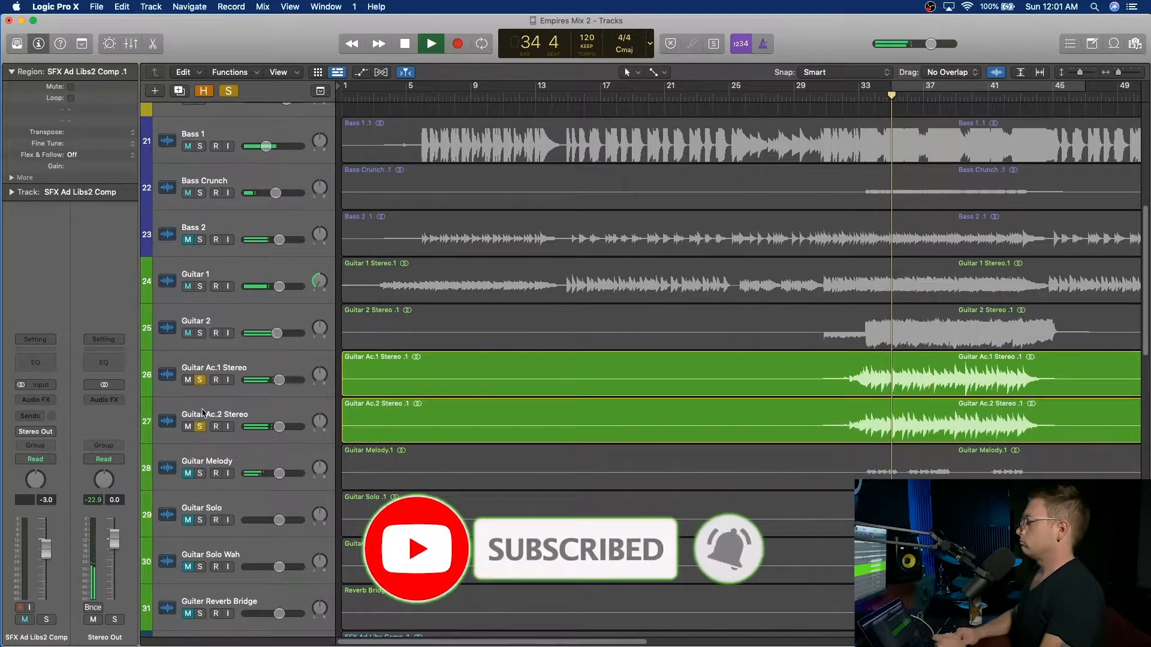
click(200, 380)
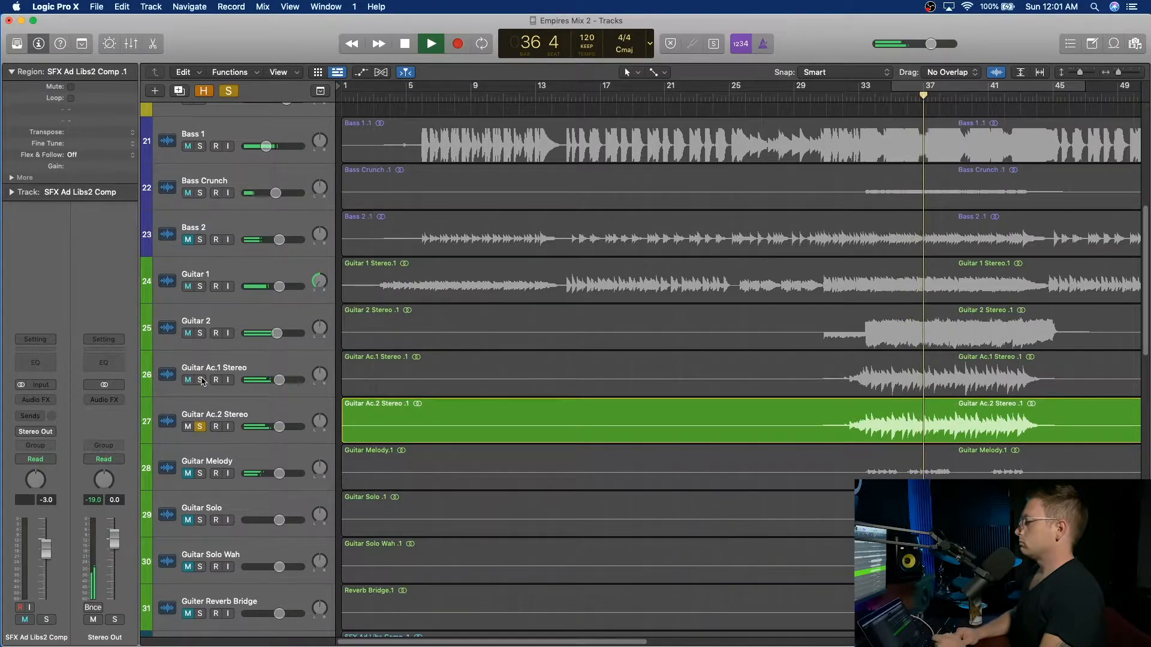
click(200, 381)
click(200, 427)
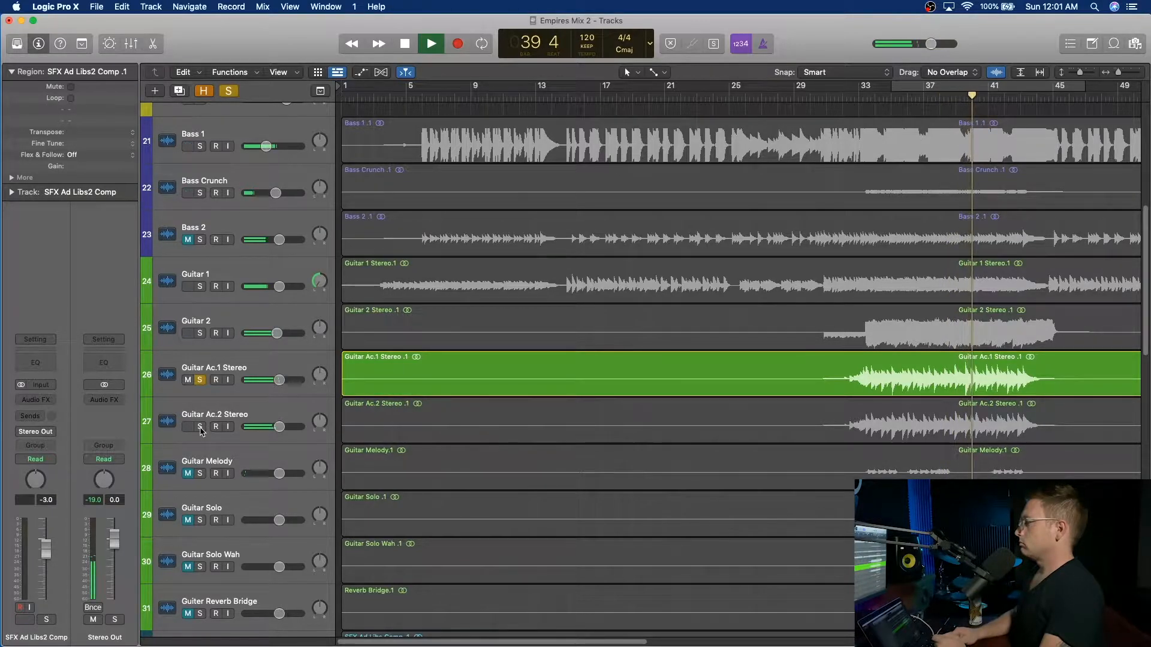
key(space)
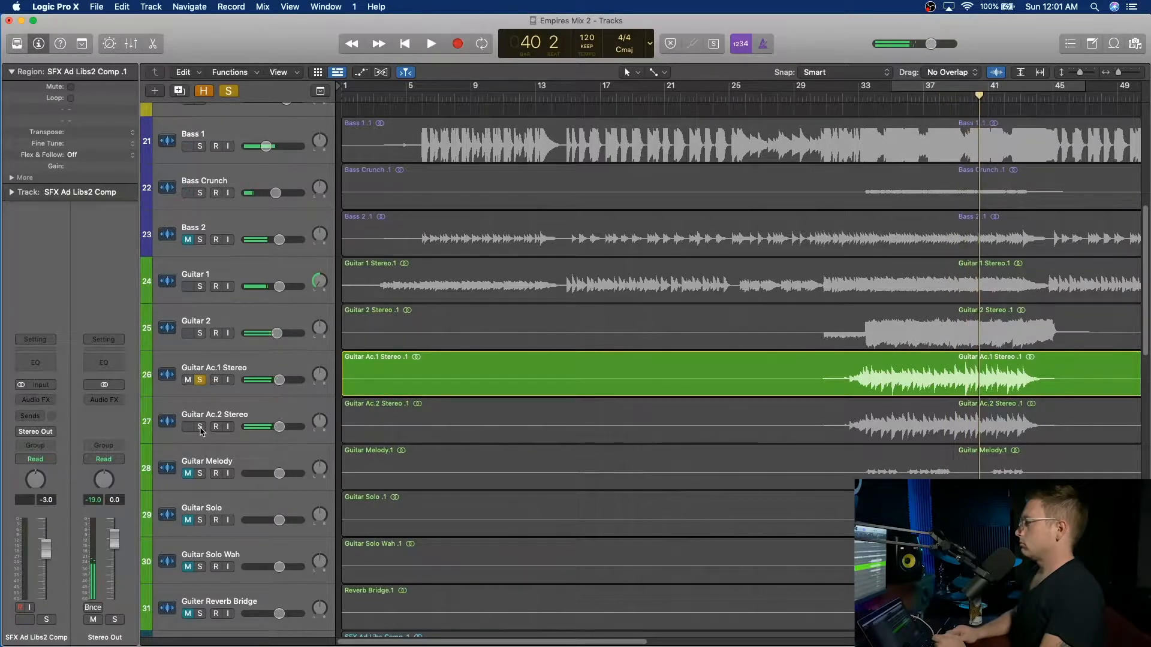
Switch the solo from Guitar Ac.1 Stereo to Guitar Ac.2 Stereo and listen to it from bar 40.
click(200, 381)
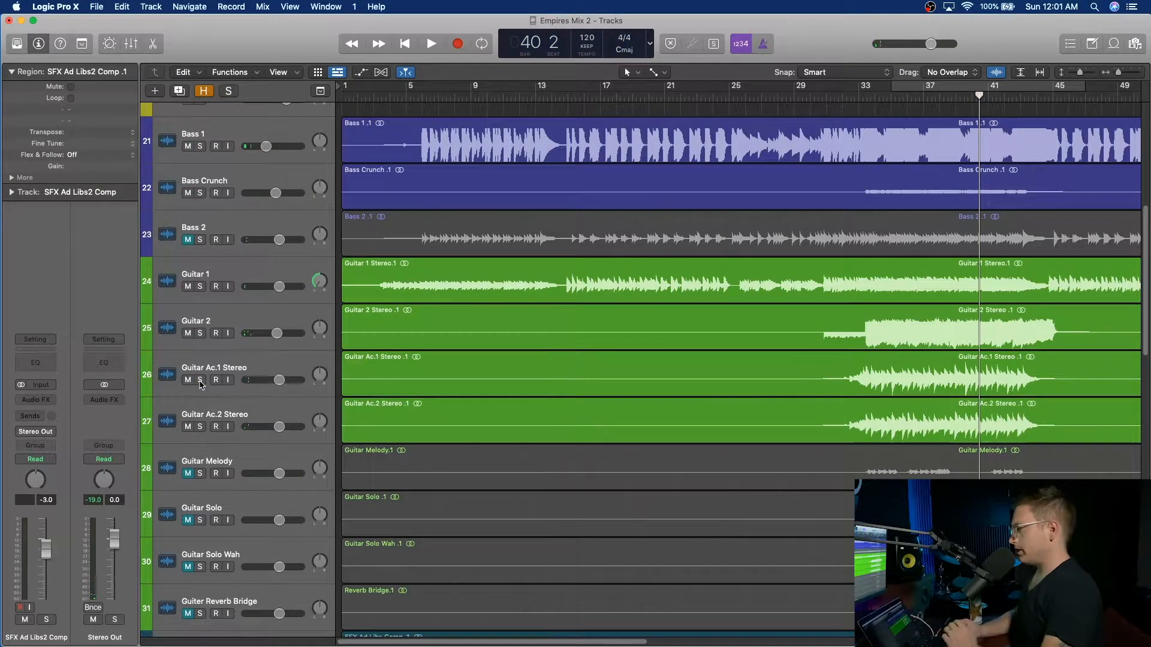
click(200, 427)
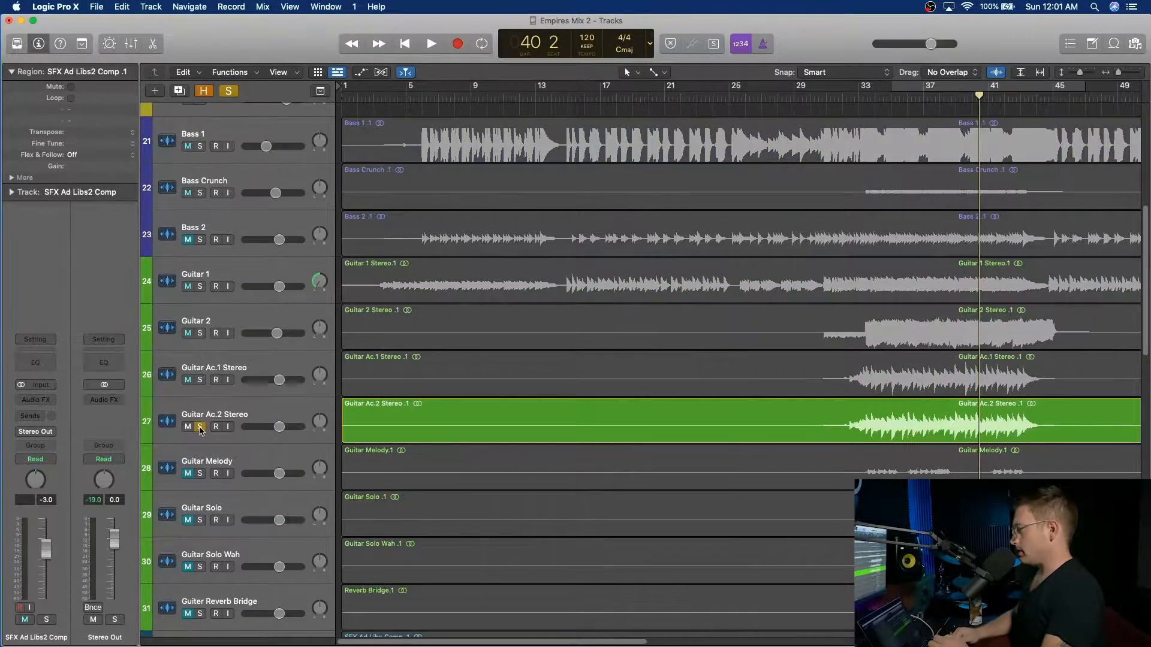
key(space)
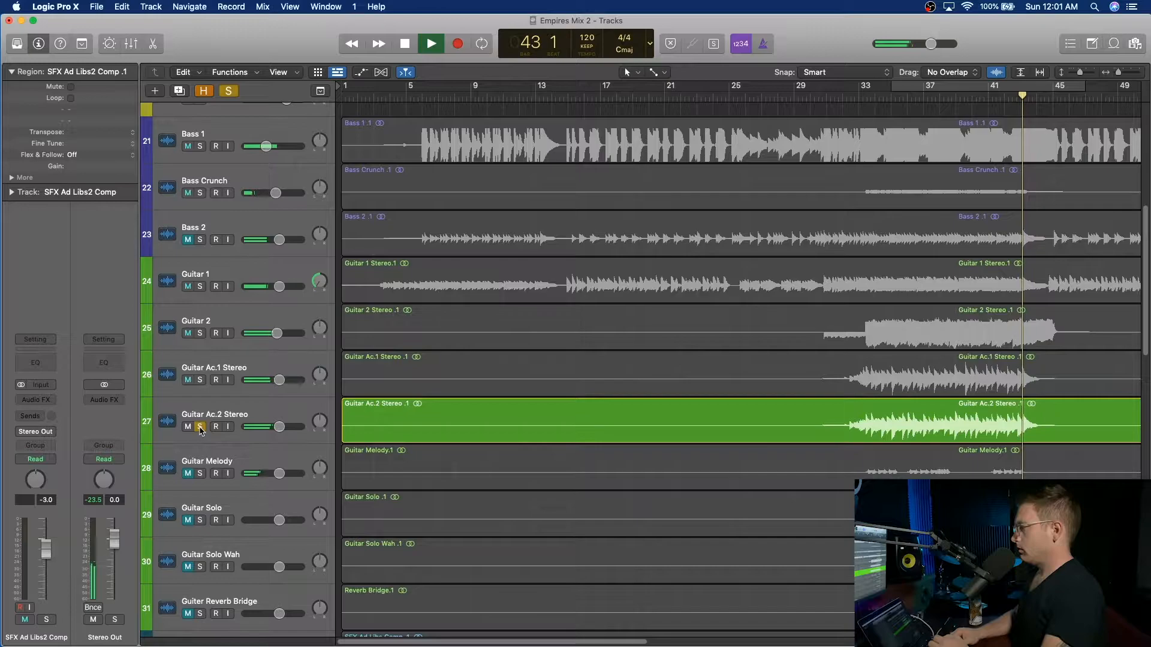
key(space)
Pan the Guitar Ac.2 Stereo track right to +63 while playing it from about bar 34.
click(228, 407)
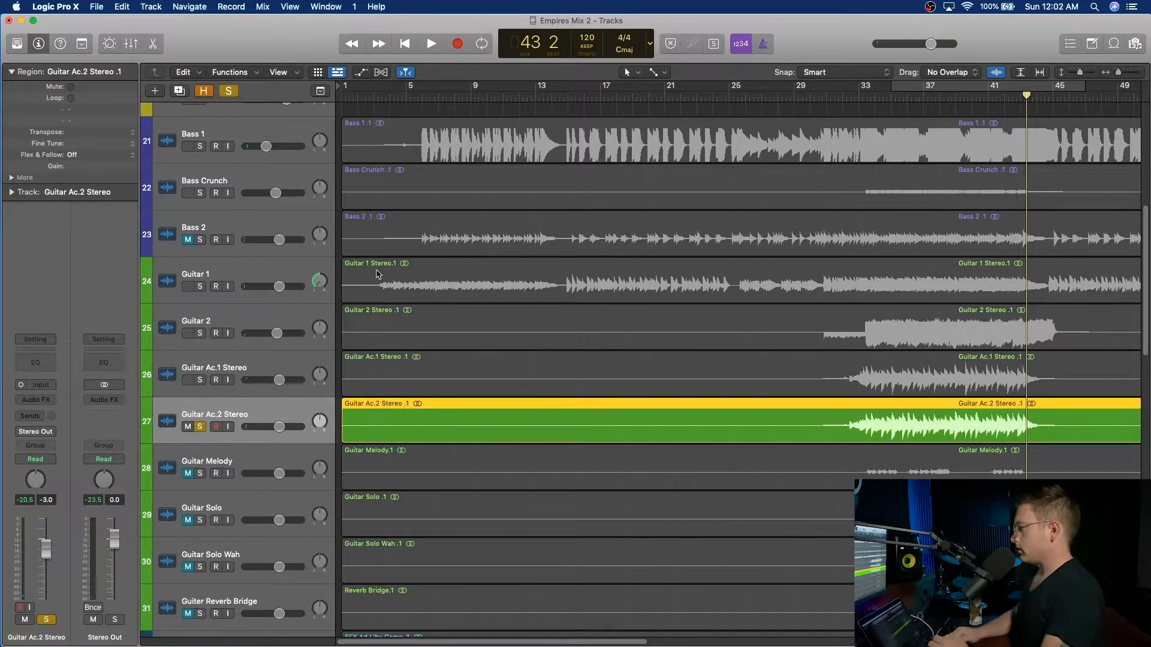
click(888, 97)
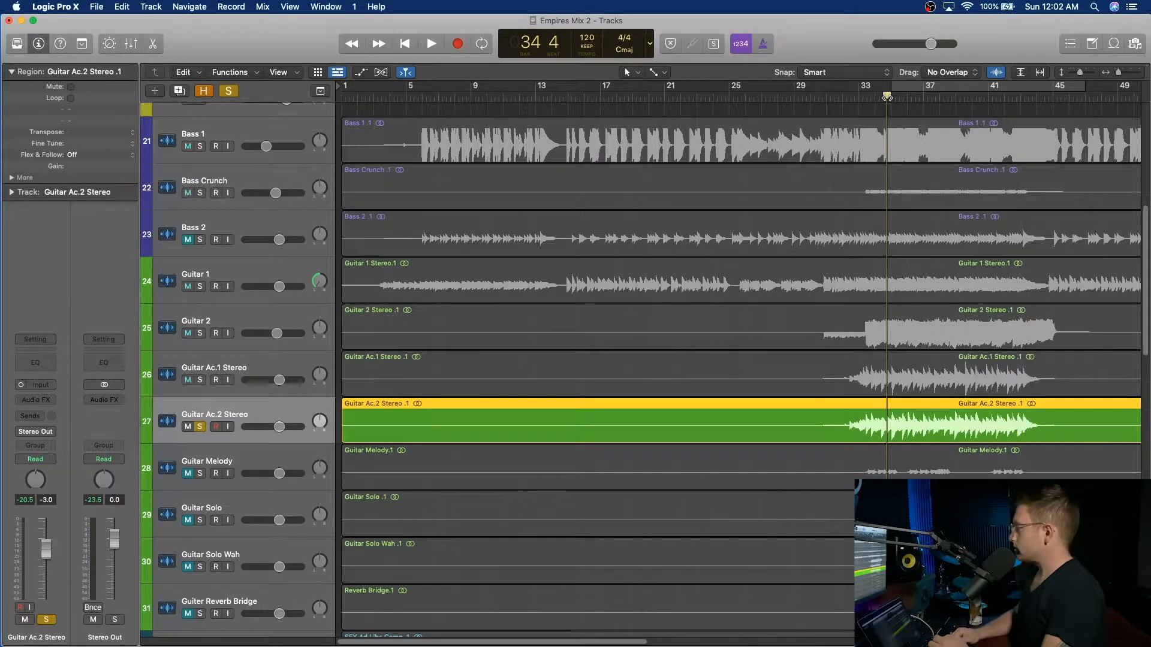
key(space)
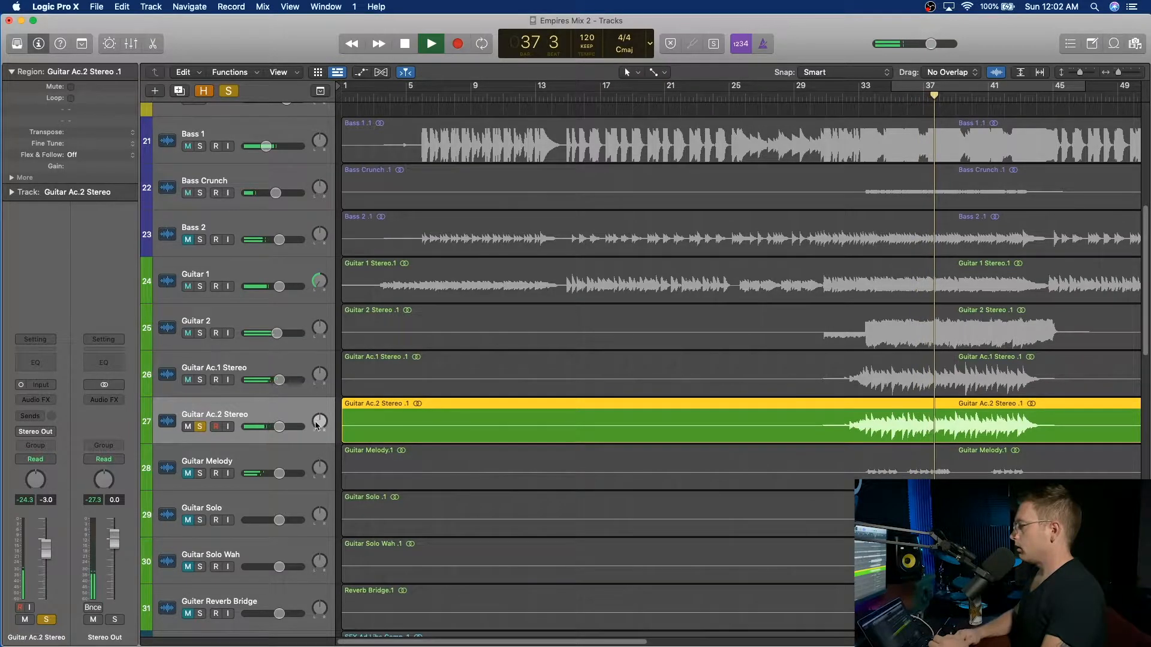
drag(321, 421, 320, 408)
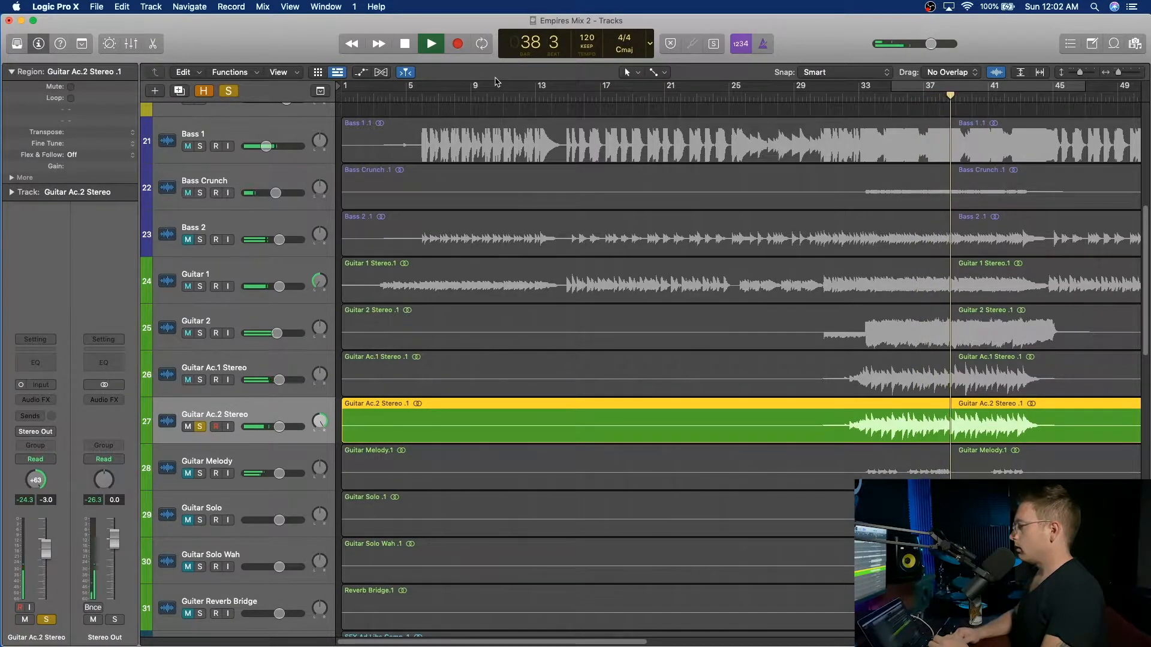
key(space)
Solo Guitar Ac.1 Stereo as well, pan it left to -64 and listen to both acoustic guitars from about bar 33.
click(251, 366)
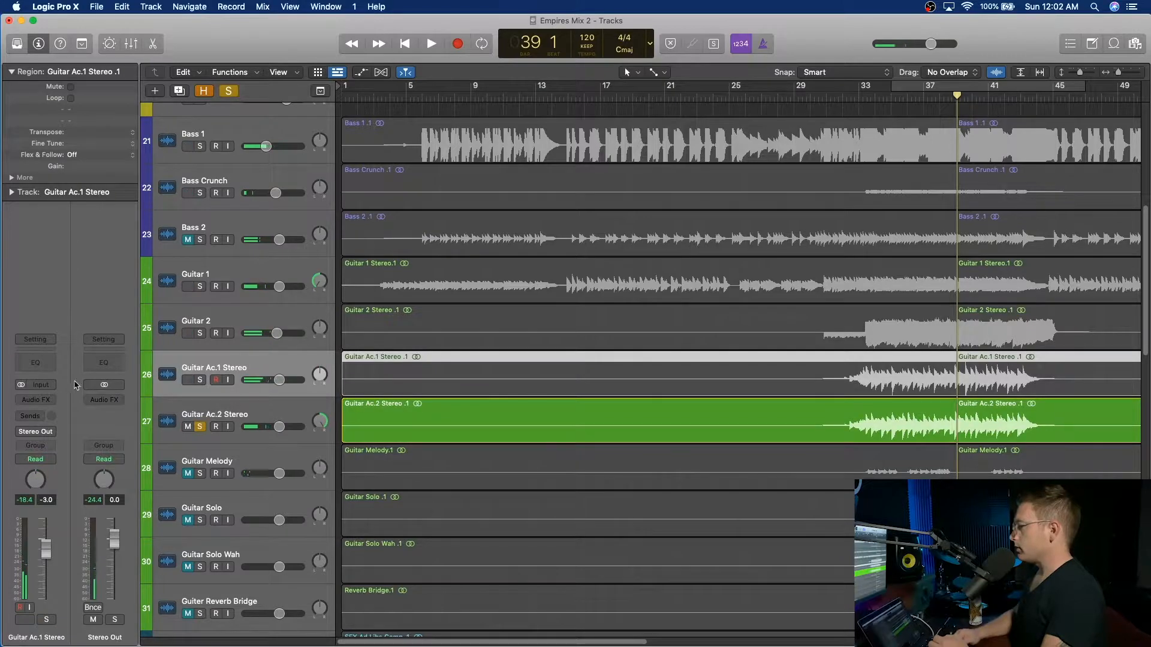
click(201, 381)
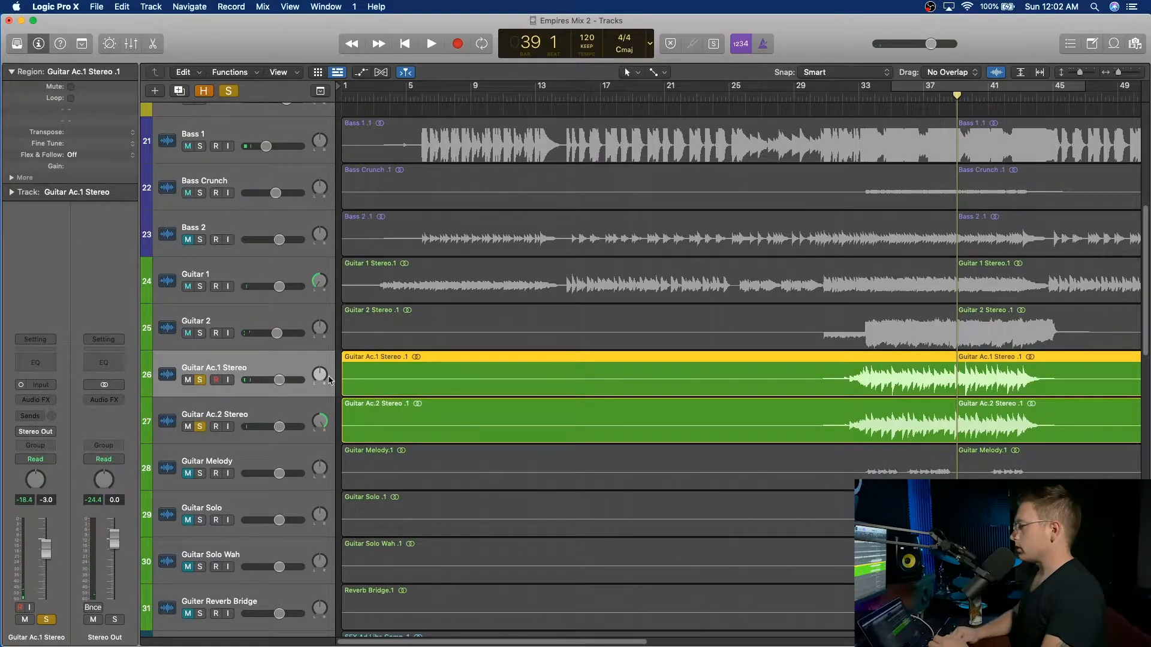
drag(329, 384, 344, 566)
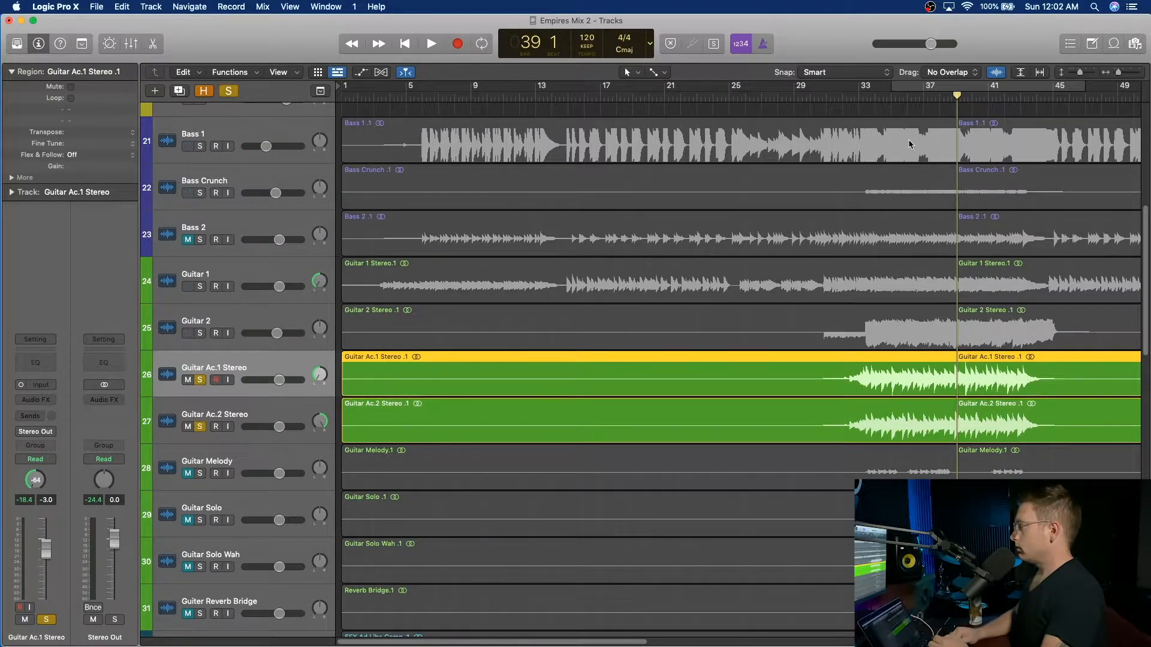
click(871, 94)
key(space)
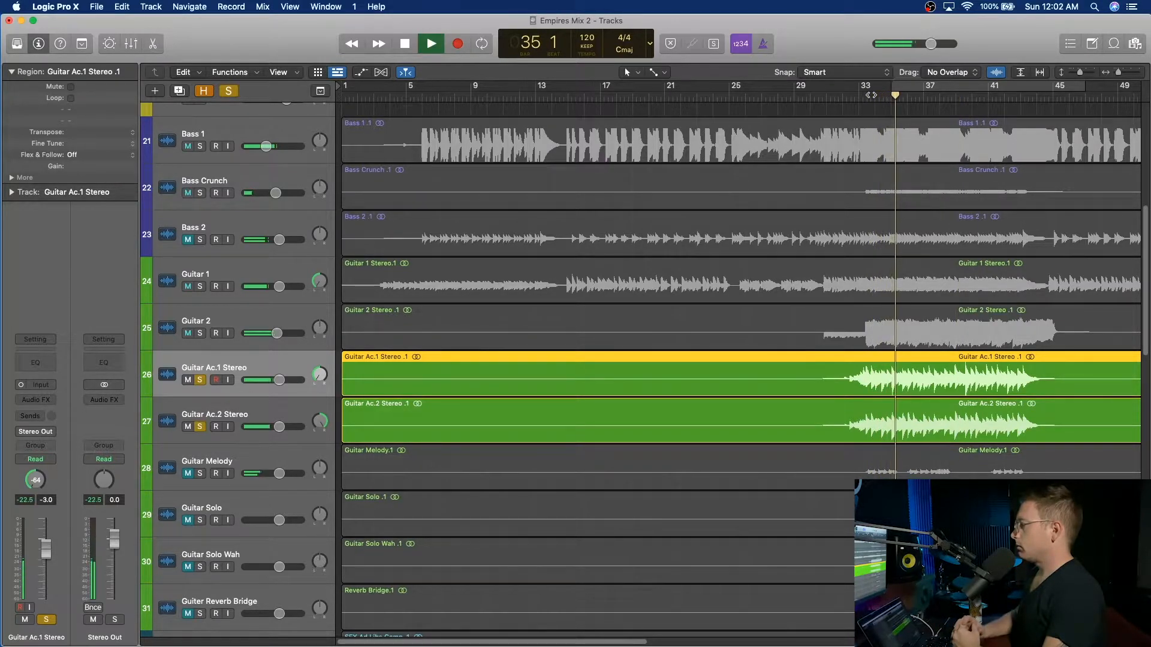
key(space)
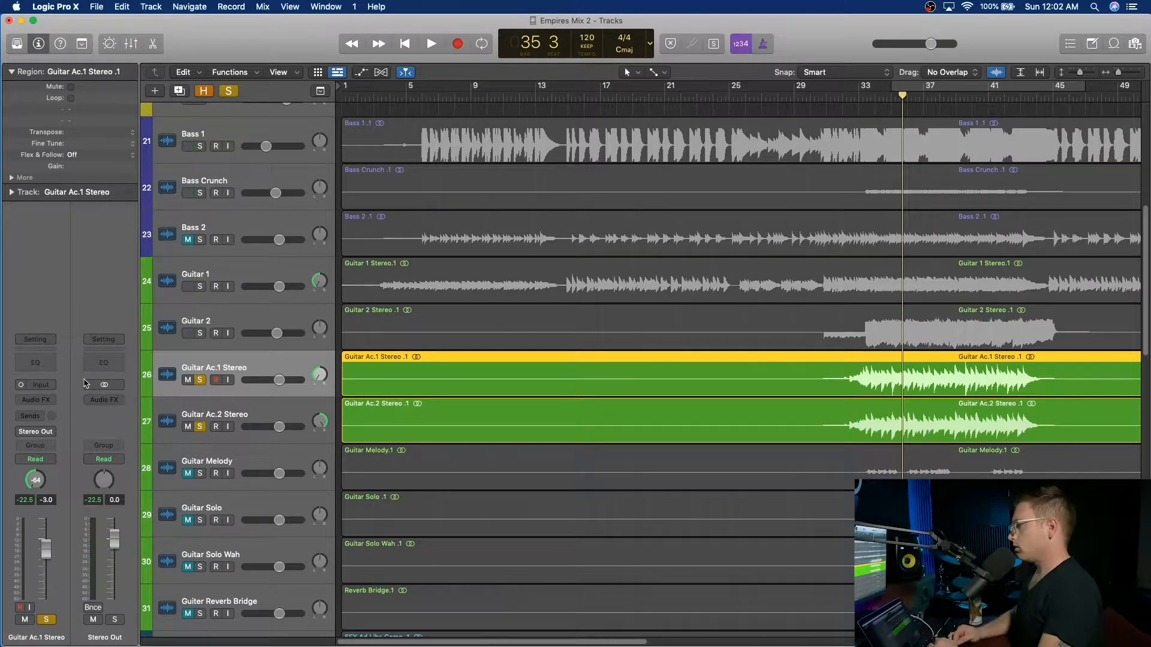
Add a Channel EQ to Guitar Ac.1 Stereo with its low cut enabled at 248 Hz.
click(36, 362)
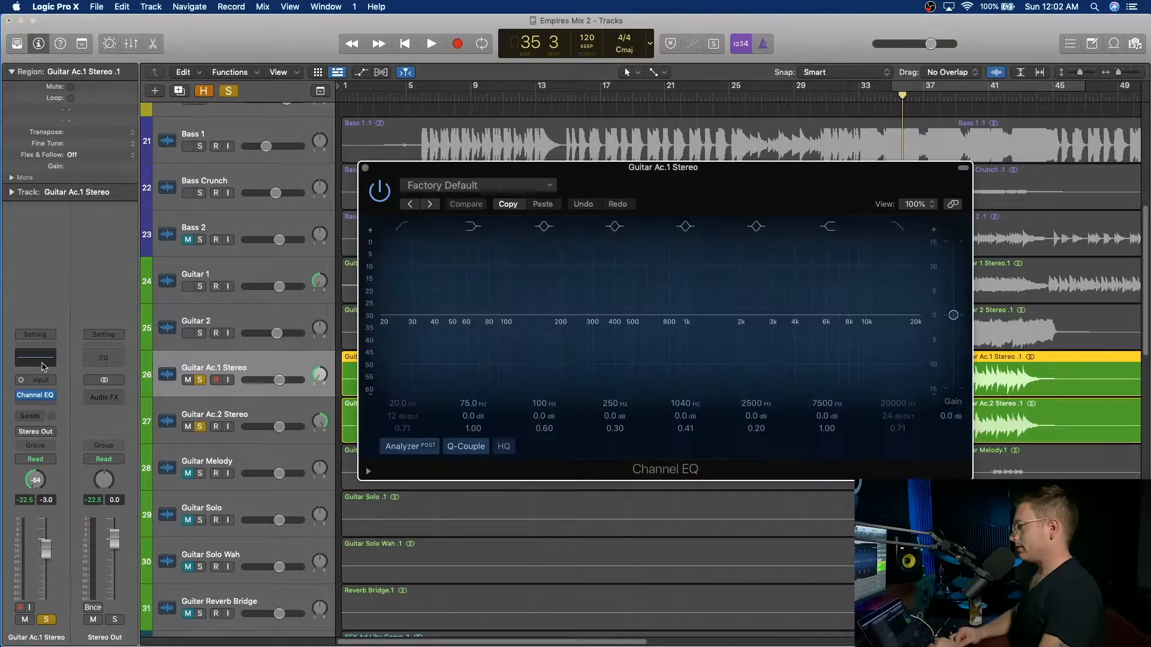
click(412, 231)
drag(393, 400, 394, 372)
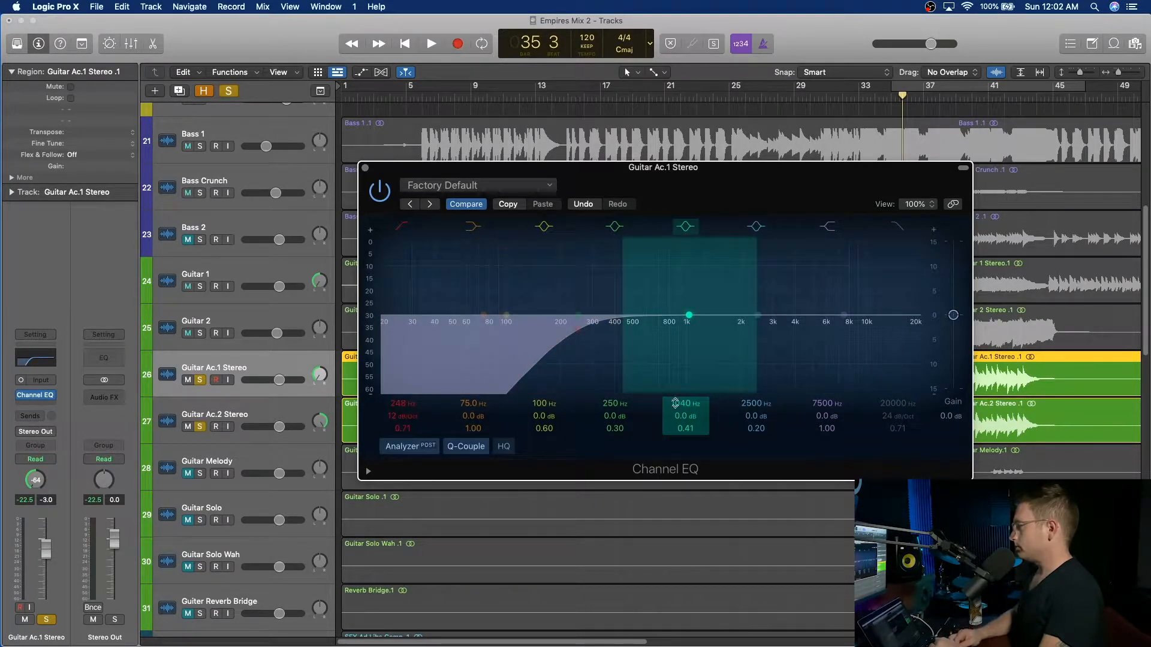
click(365, 169)
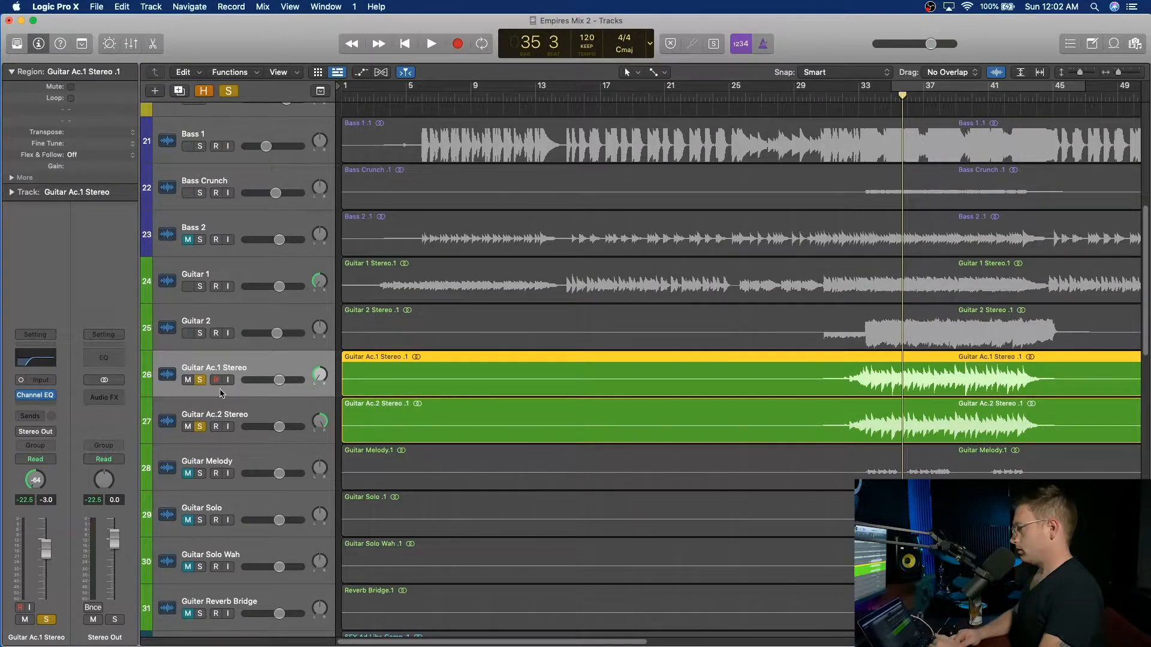
Unsolo Guitar Ac.2 Stereo, recentre the pan of Guitar Ac.1 Stereo and play it from about bar 33.
click(200, 426)
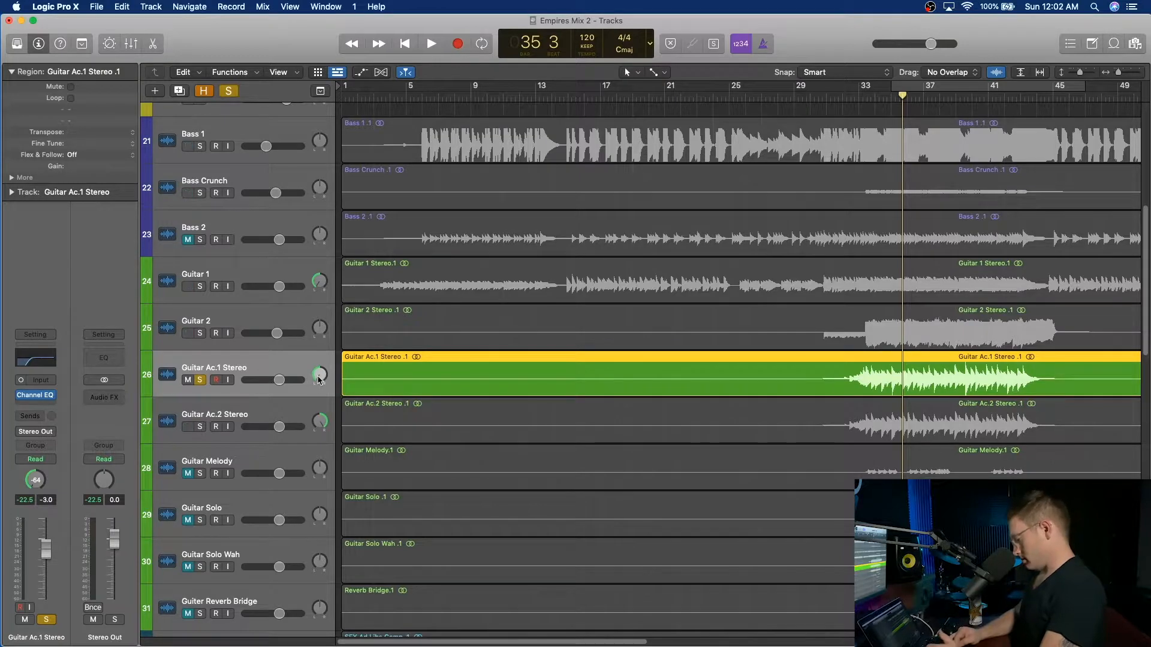
click(872, 101)
key(space)
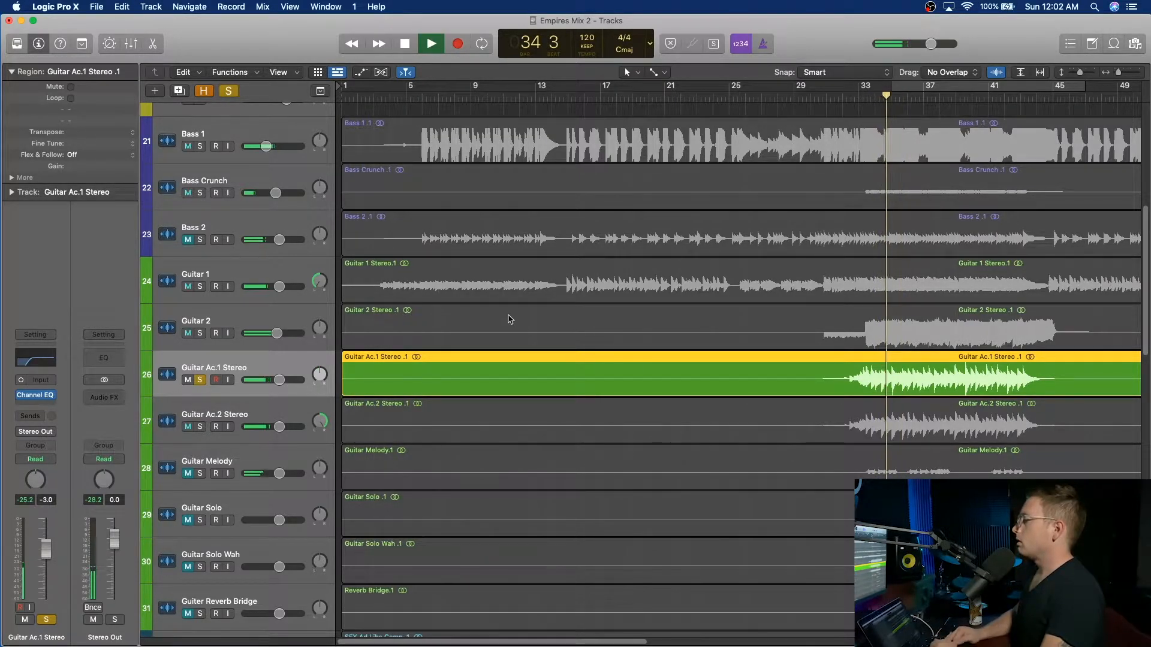
Set the Guitar Ac.1 Stereo Channel EQ's high shelf to 4700 Hz, -3.0 dB and Q 1.10, comparing with the EQ bypassed.
click(38, 395)
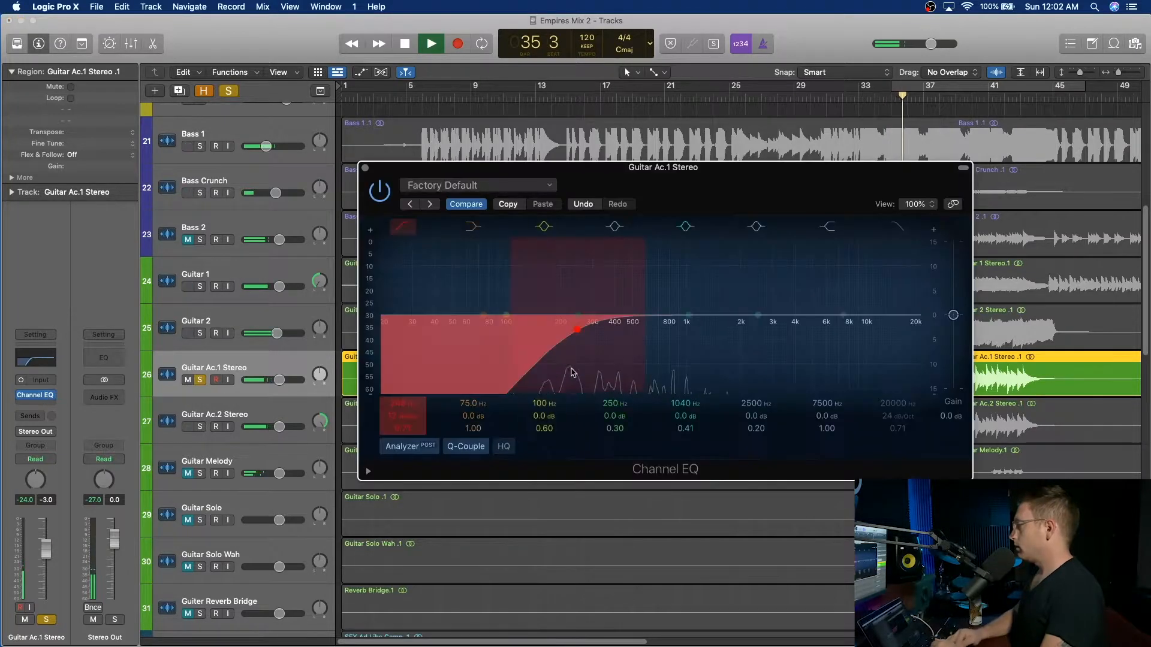
mouse_move(839, 316)
mouse_down()
mouse_move(844, 354)
mouse_move(843, 329)
mouse_up()
drag(827, 429, 827, 424)
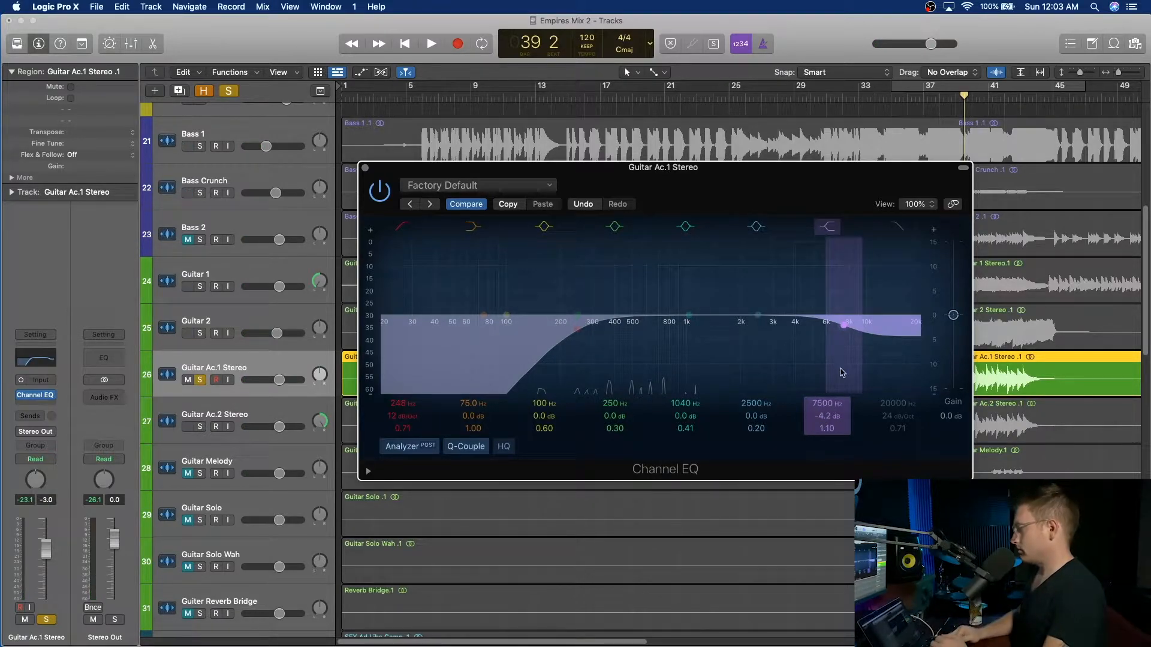
key(space)
drag(836, 381, 811, 411)
click(380, 191)
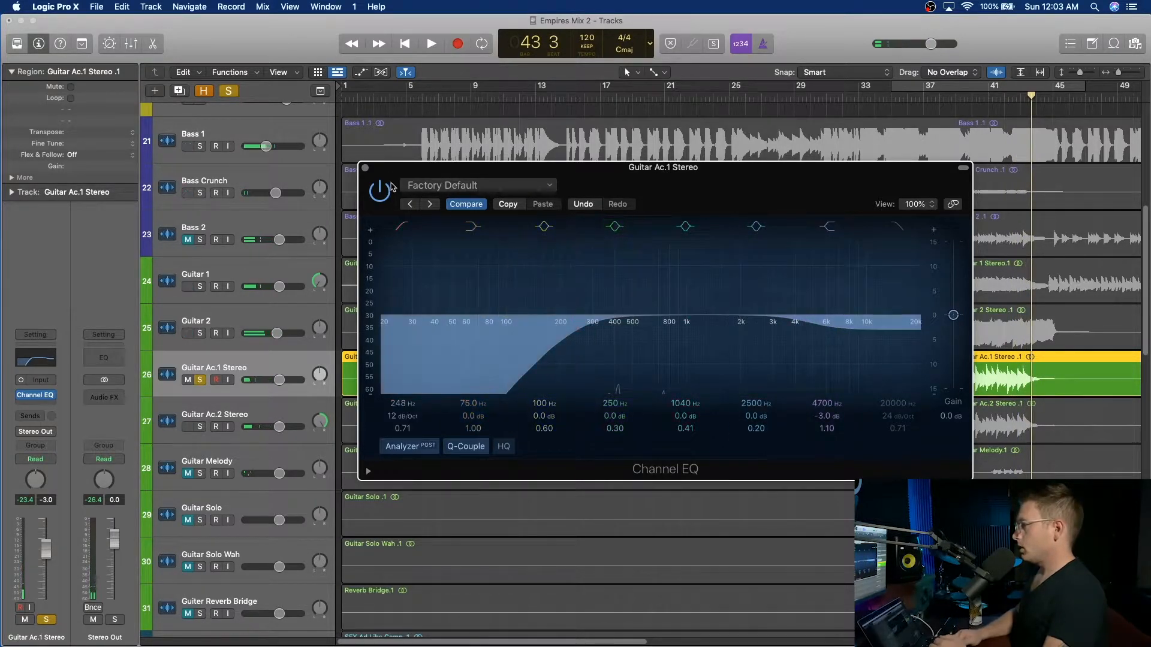
click(364, 169)
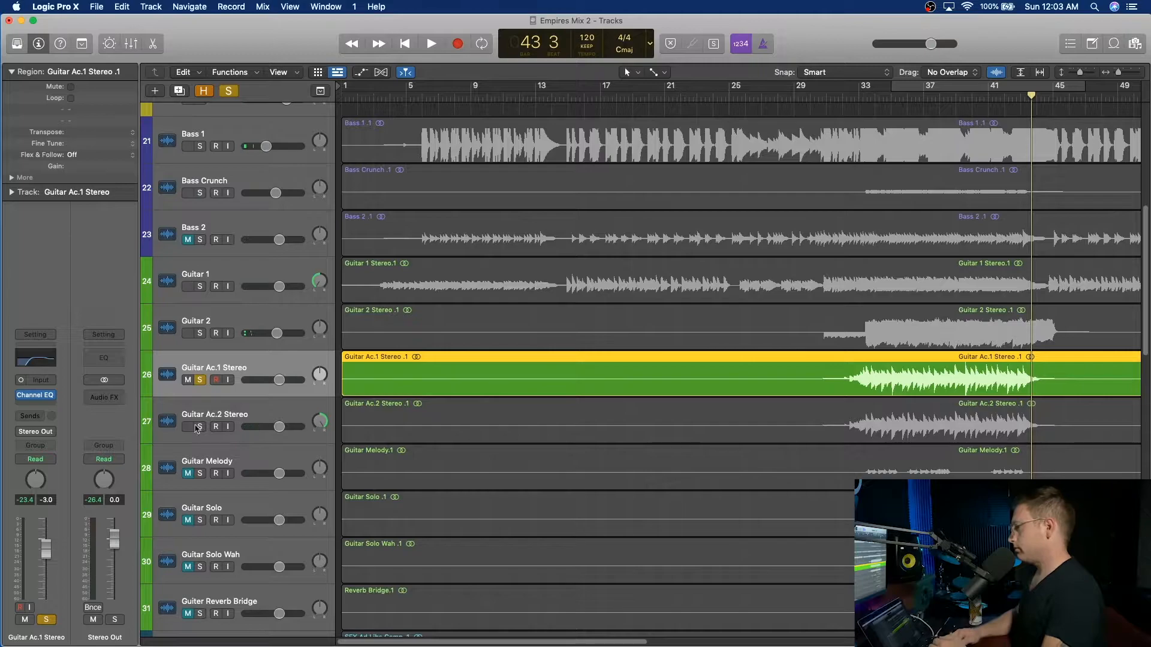
Add a mono Compressor to Guitar Ac.1 Stereo using the Studio FET model, with auto gain and auto release off.
click(50, 398)
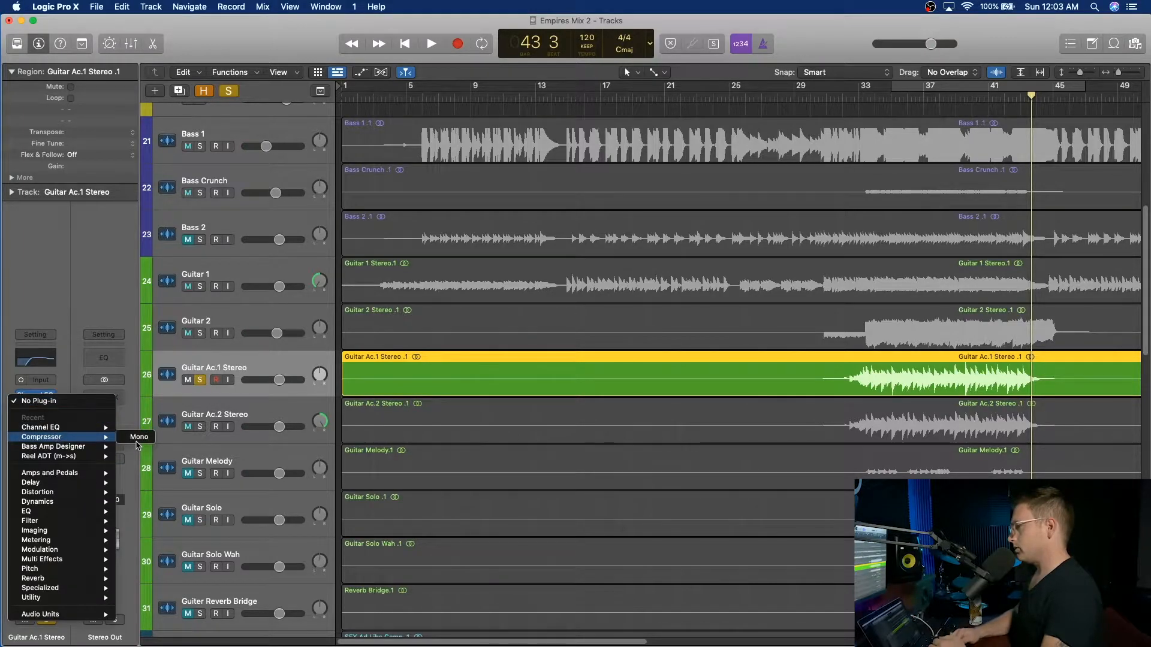
click(139, 437)
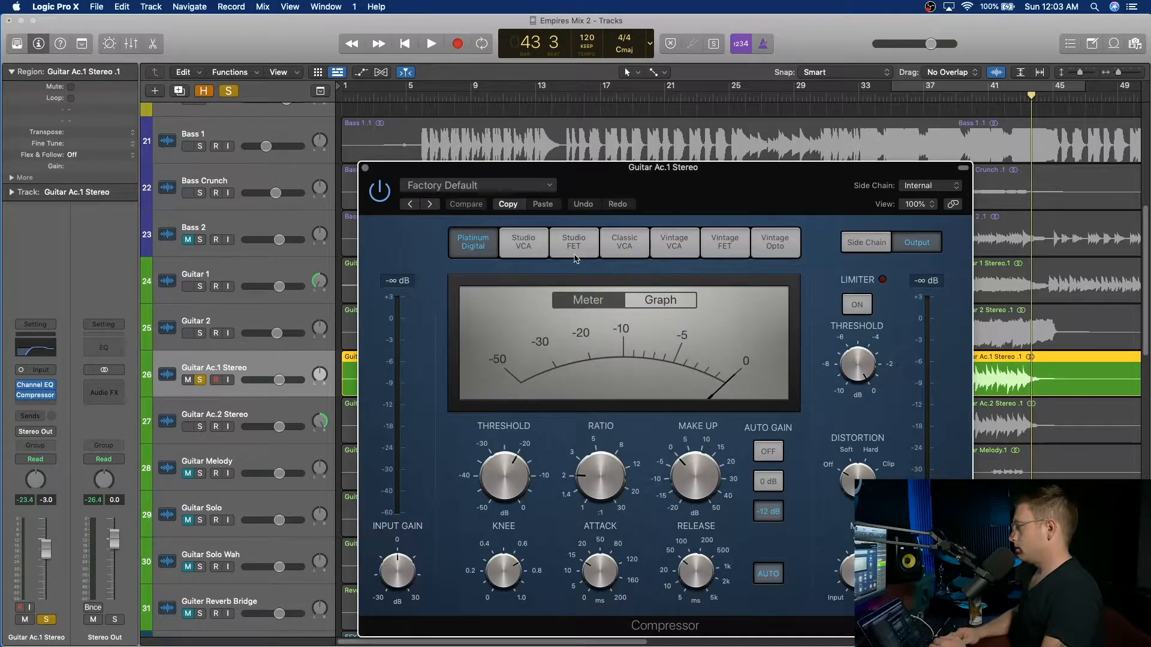
click(574, 243)
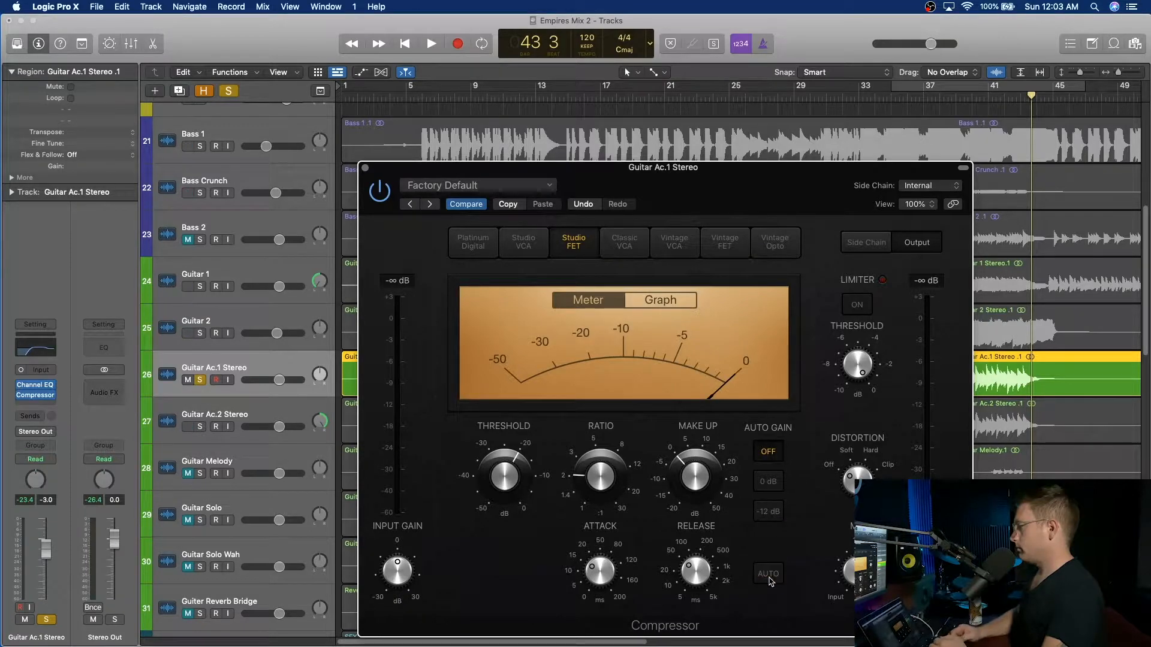
While playing from about bar 35, raise the compressor's ratio slightly, lower its threshold a little and shorten the attack below 10 ms.
drag(835, 172, 655, 201)
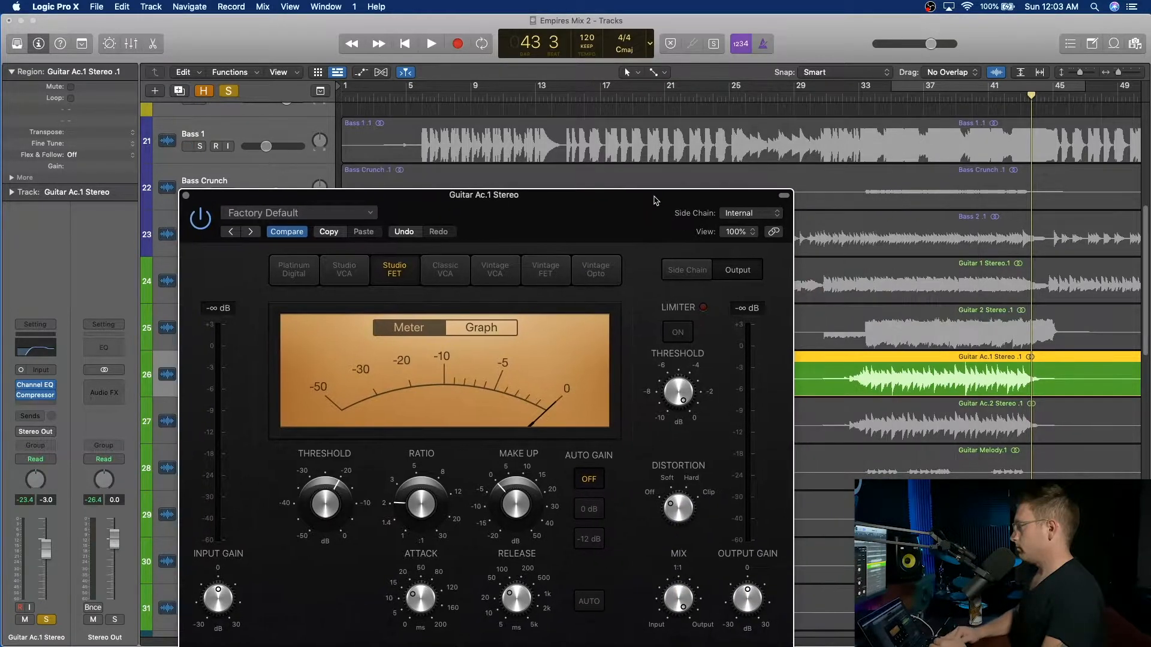
click(904, 99)
key(space)
drag(408, 505, 408, 502)
drag(328, 506, 327, 519)
drag(425, 604, 428, 623)
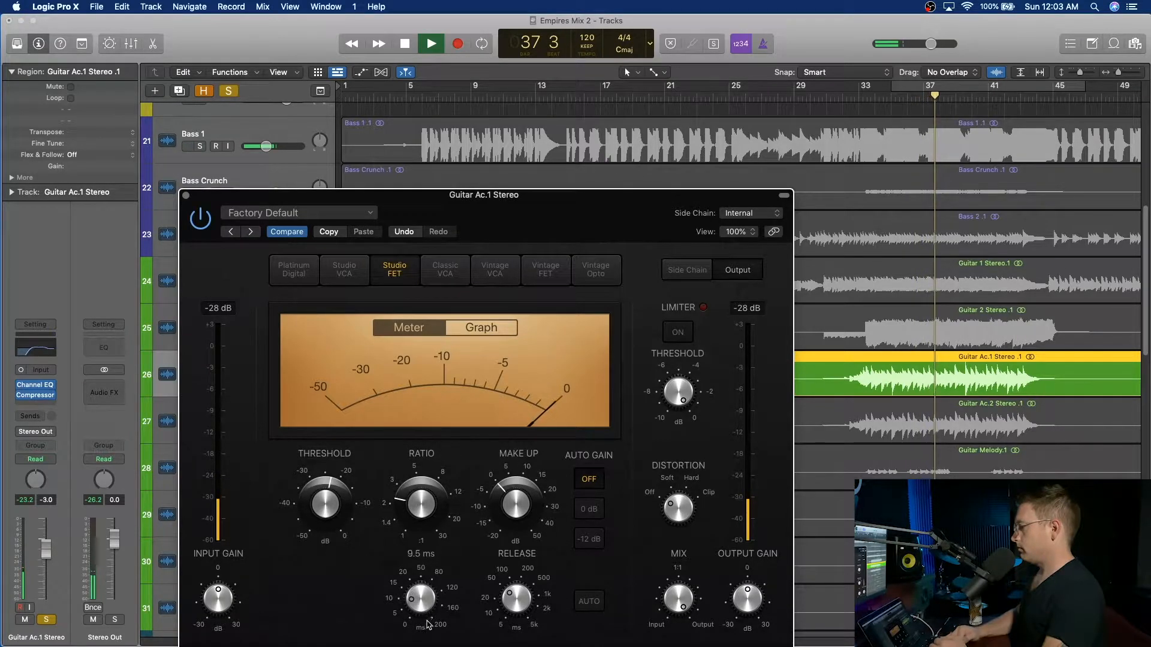
Lower the compressor's threshold to just below -31 dB, close the plug-in and stop playback.
drag(331, 495, 334, 529)
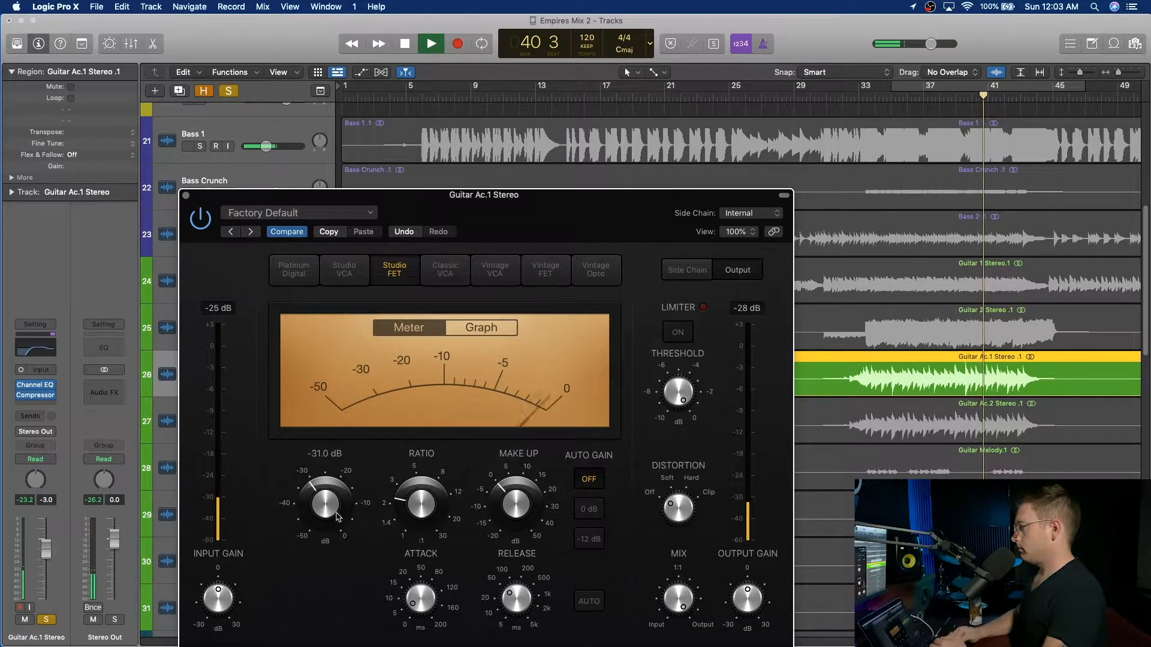
drag(341, 512, 342, 520)
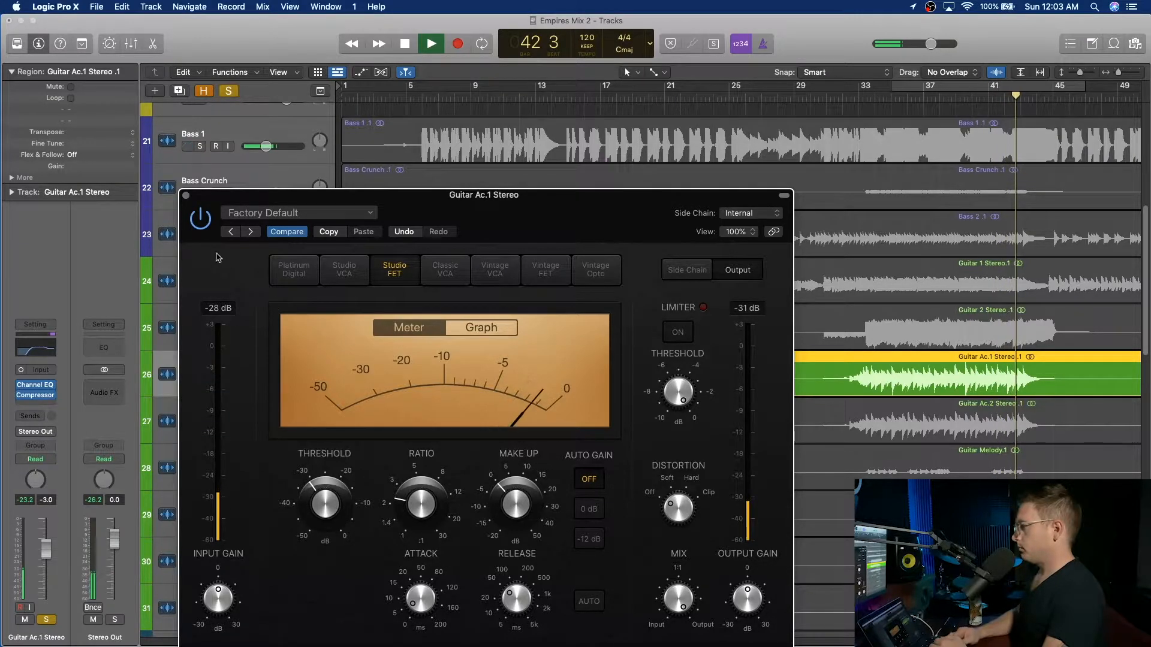
click(186, 195)
key(space)
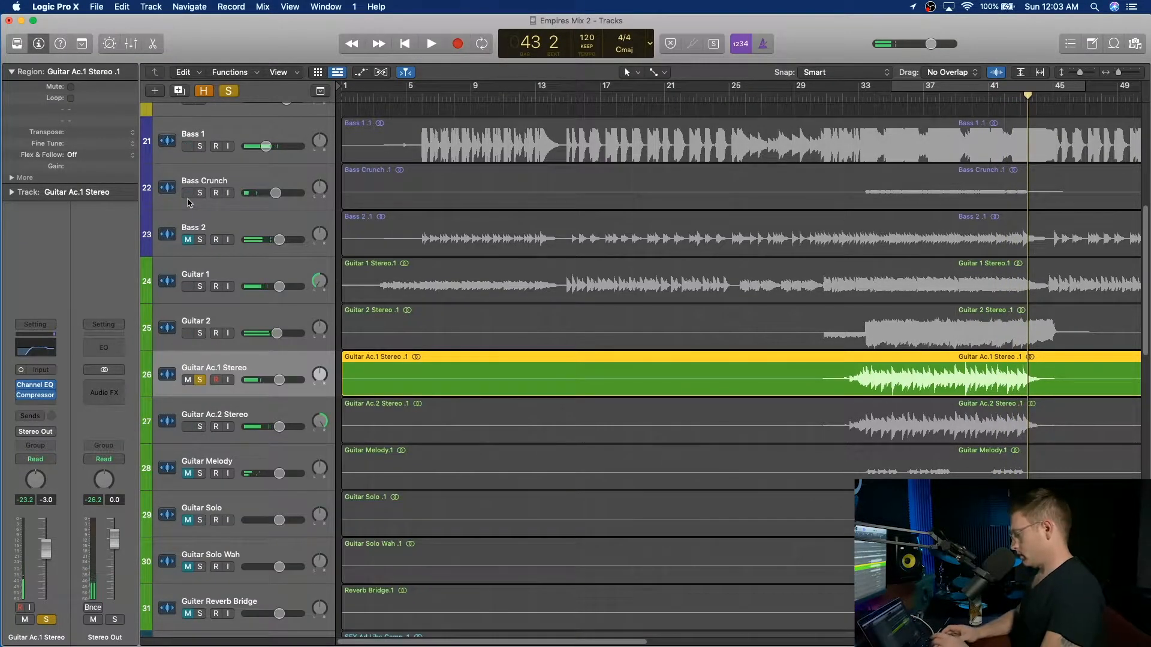
Copy the Channel EQ and Compressor from Guitar Ac.1 Stereo to Guitar Ac.2 Stereo and pan Guitar Ac.1 Stereo to -64.
key(x)
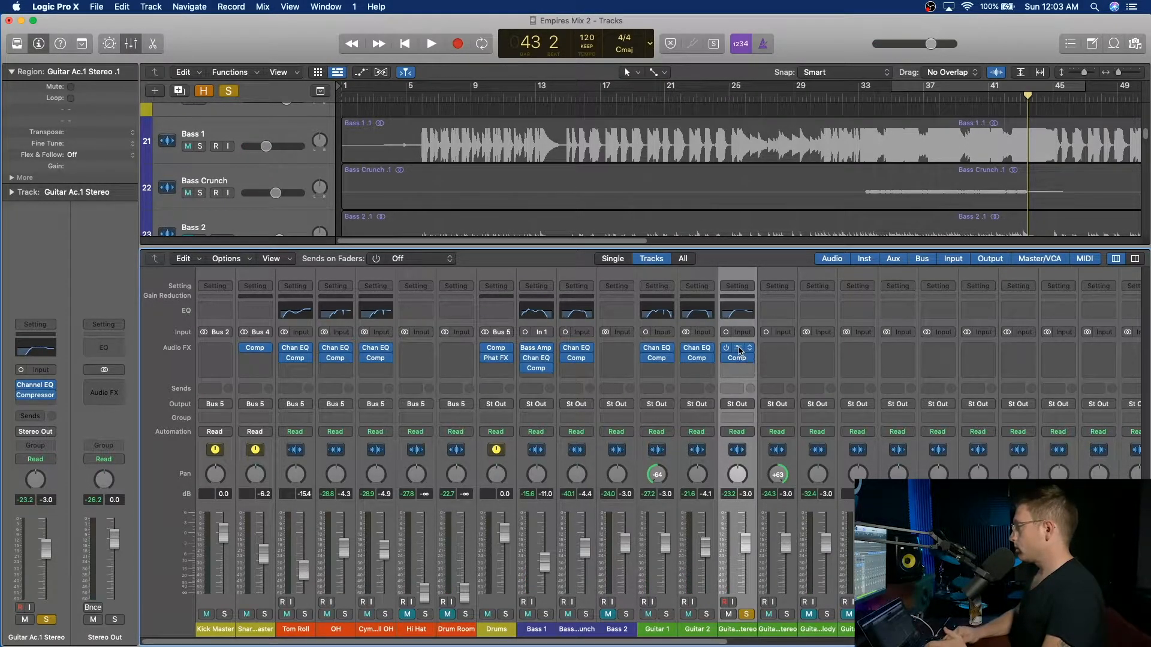
drag(782, 351, 779, 350)
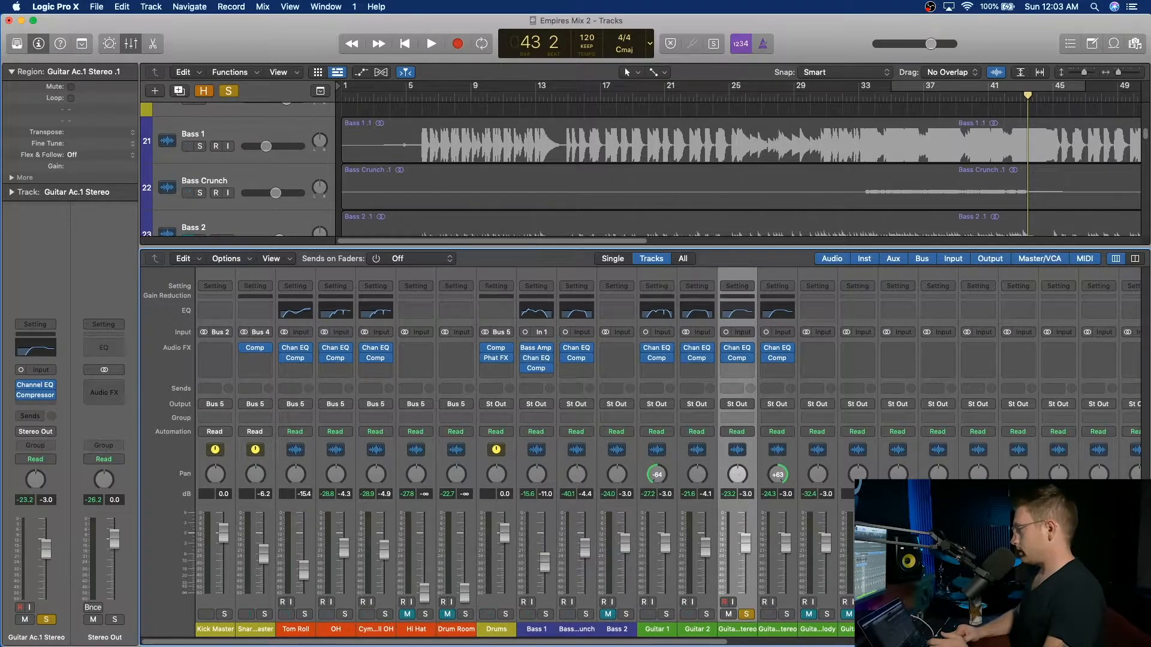
key(x)
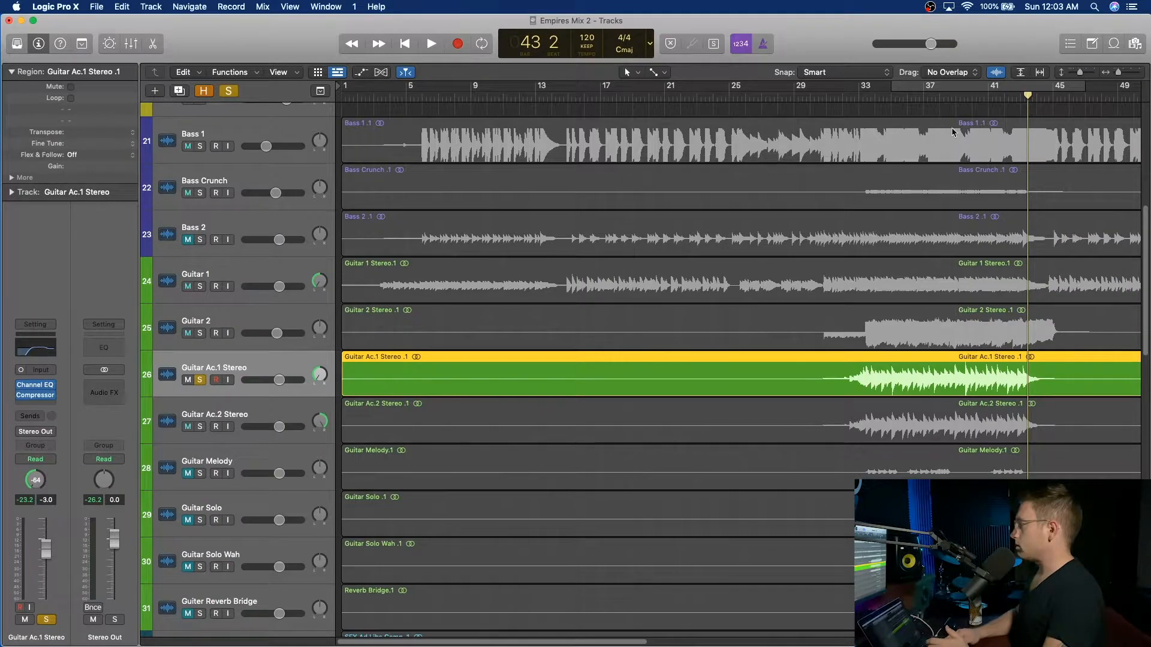
Audition both acoustic guitars soloed from about bar 34, select both channel strips and pull their faders fully down.
click(872, 100)
key(space)
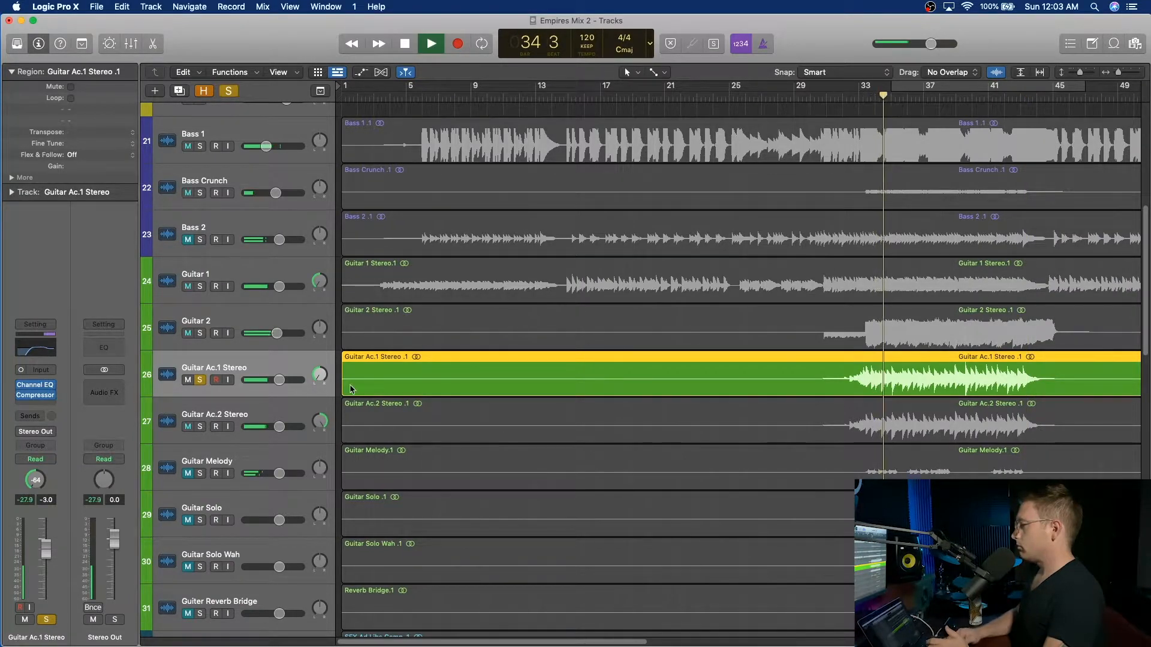
click(198, 429)
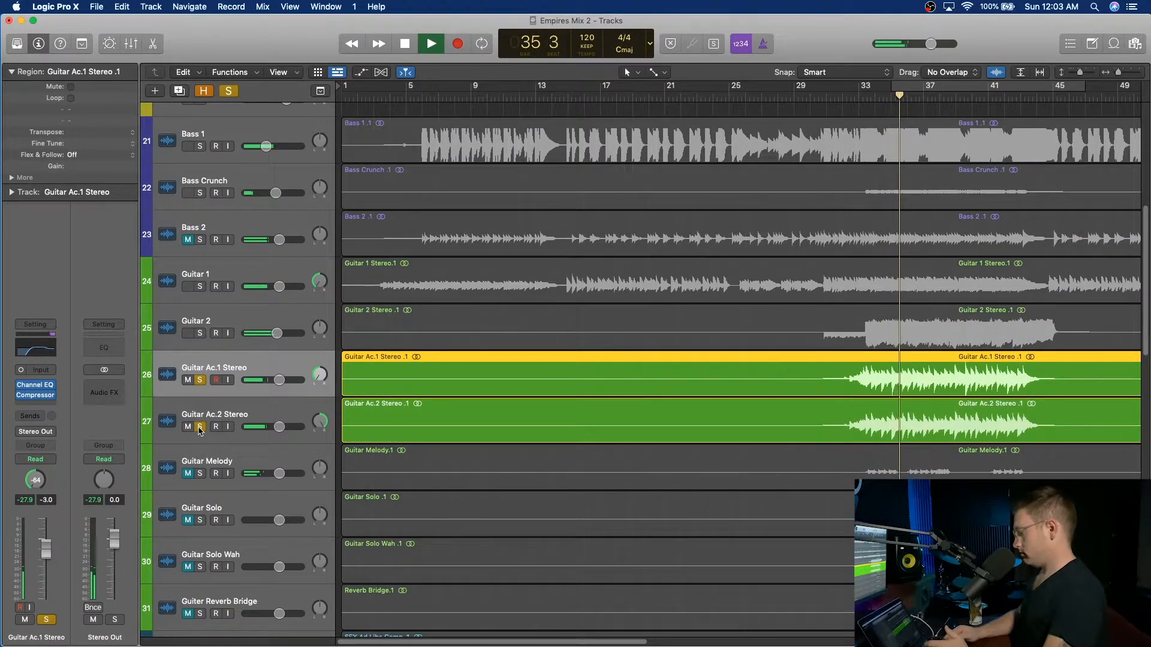
key(x)
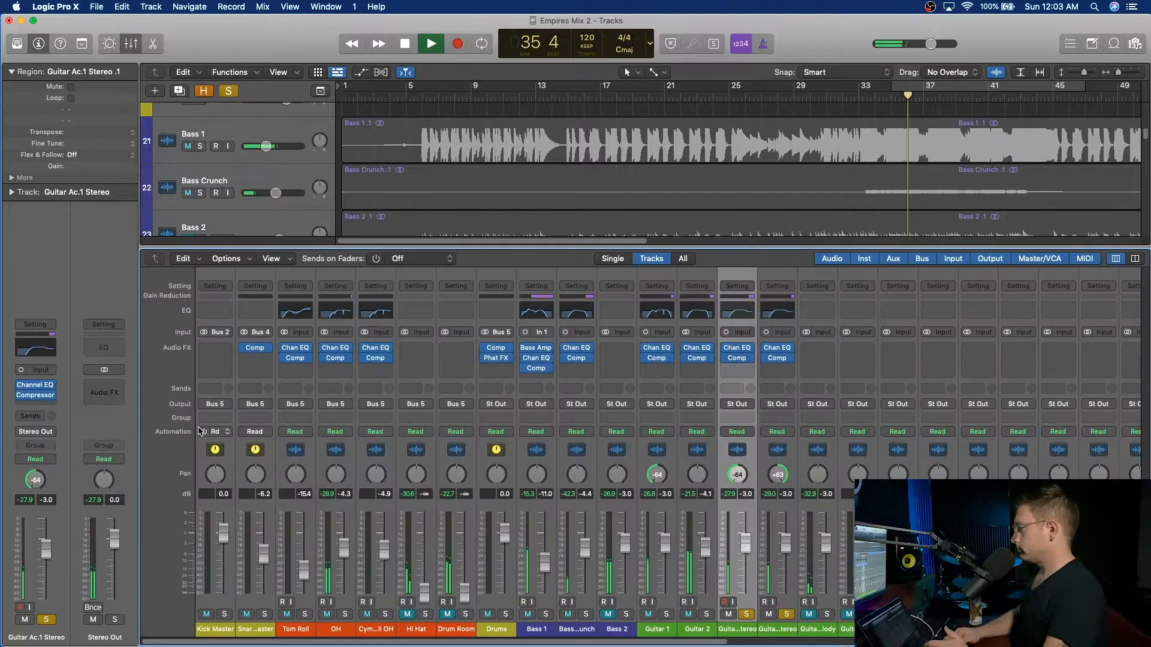
click(773, 630)
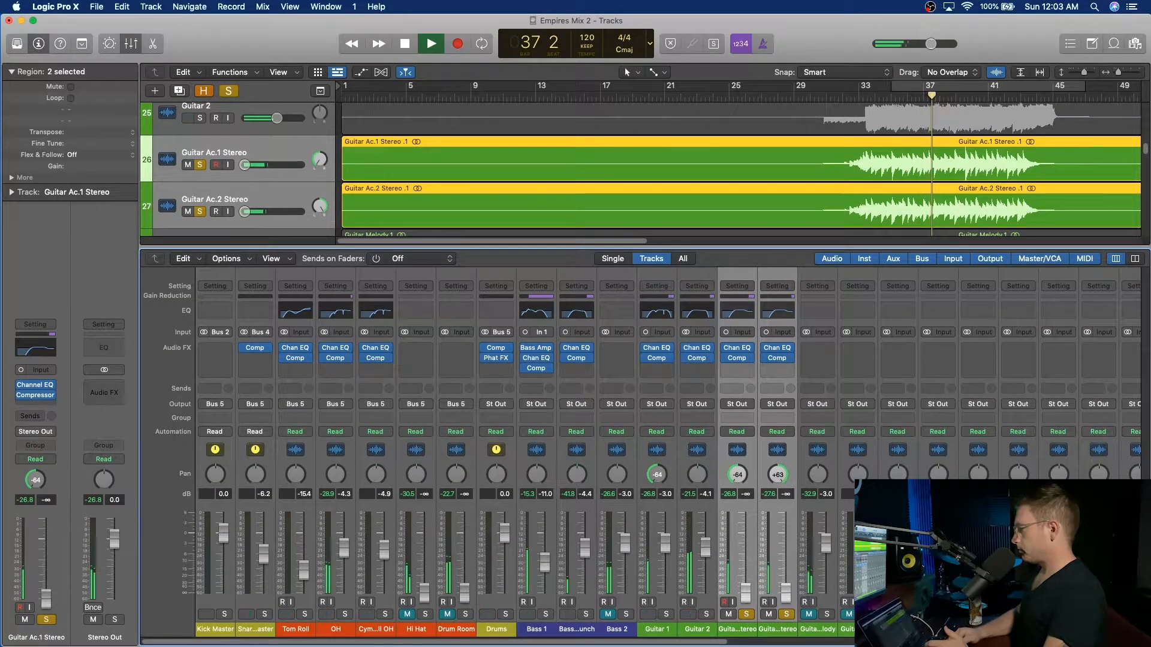
key(space)
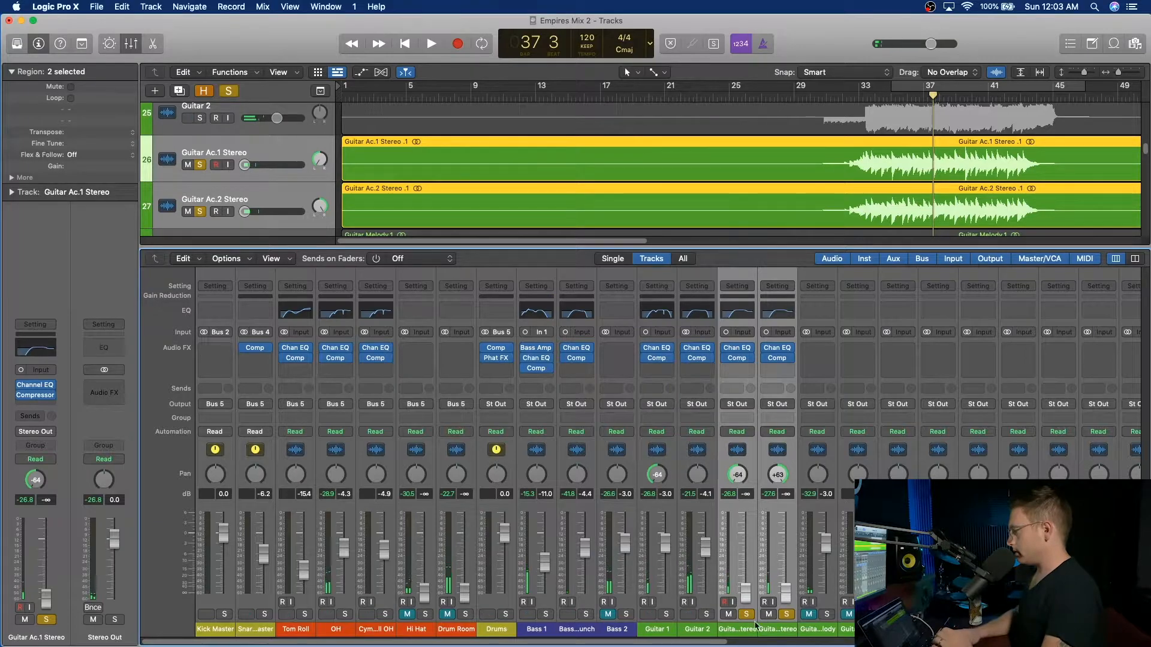
Unsolo both acoustic guitars and raise their faders together to -5.1 dB while playing the full mix.
click(746, 616)
double_click(871, 99)
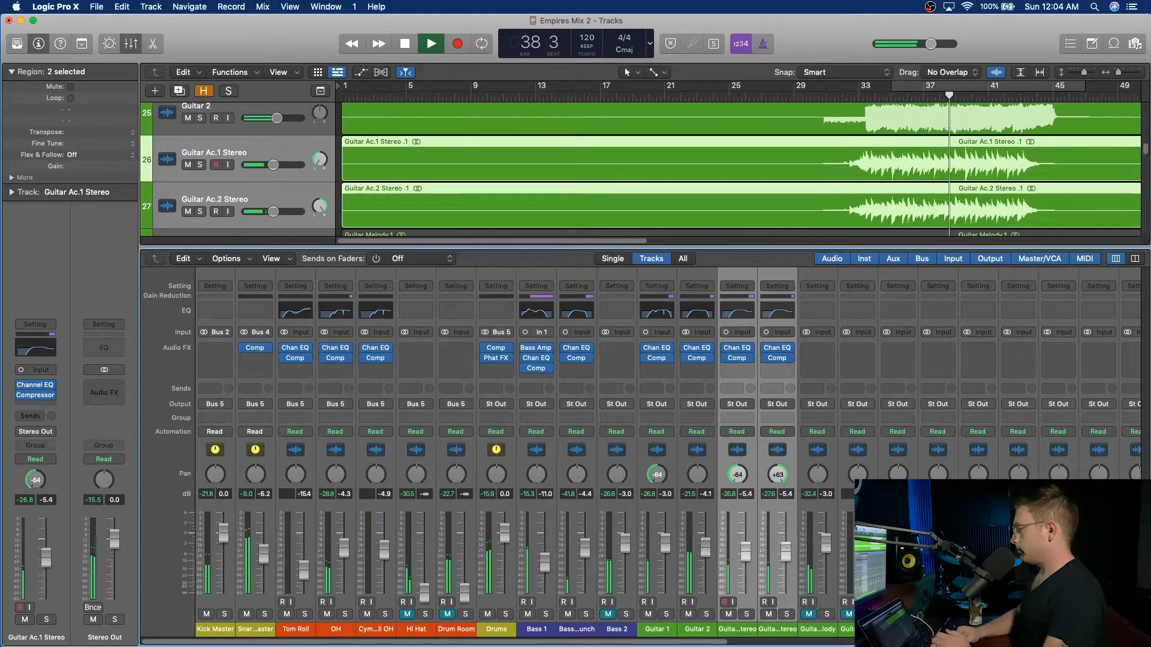
key(space)
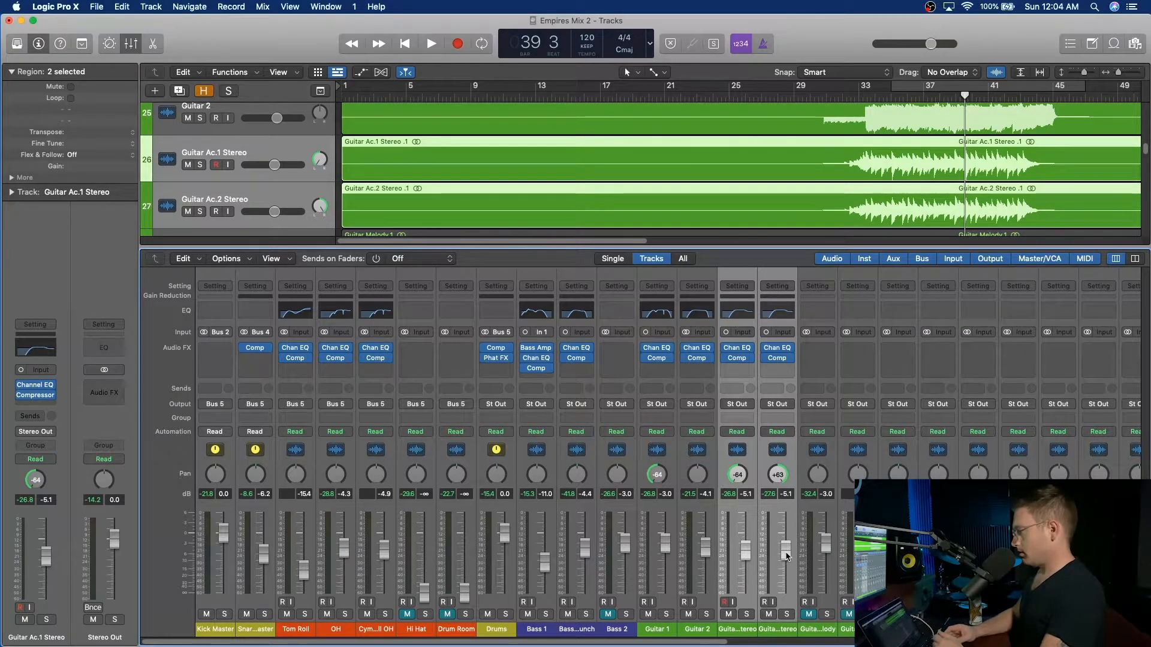
Compare the full mix with both acoustic guitar tracks muted and unmuted during playback.
key(space)
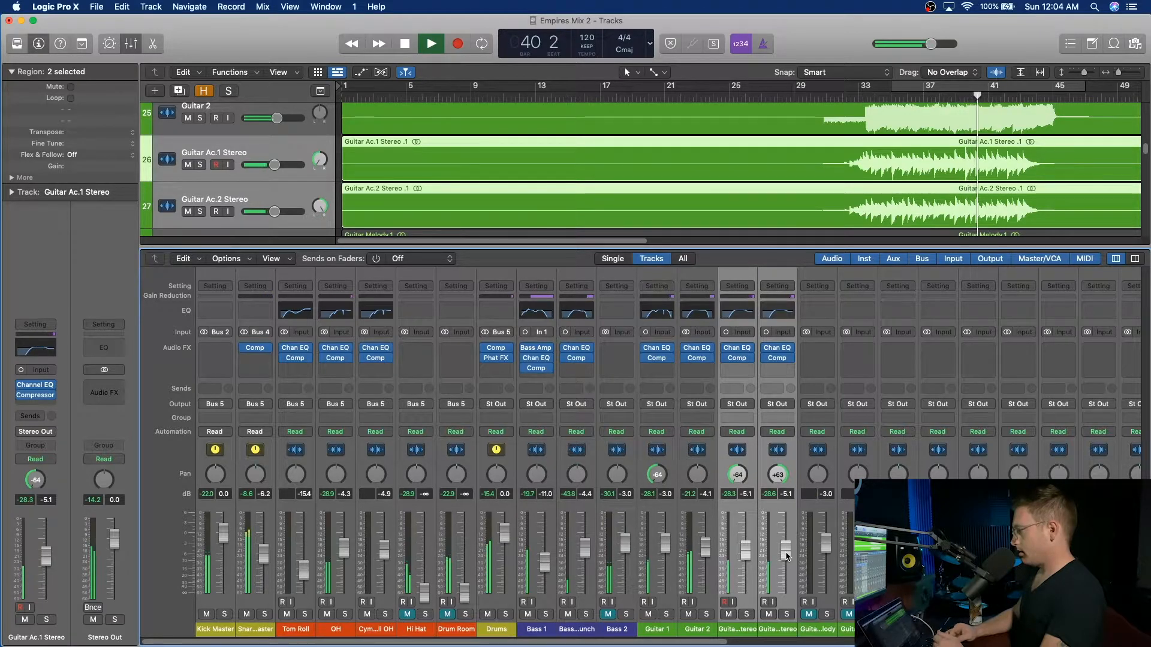
click(729, 614)
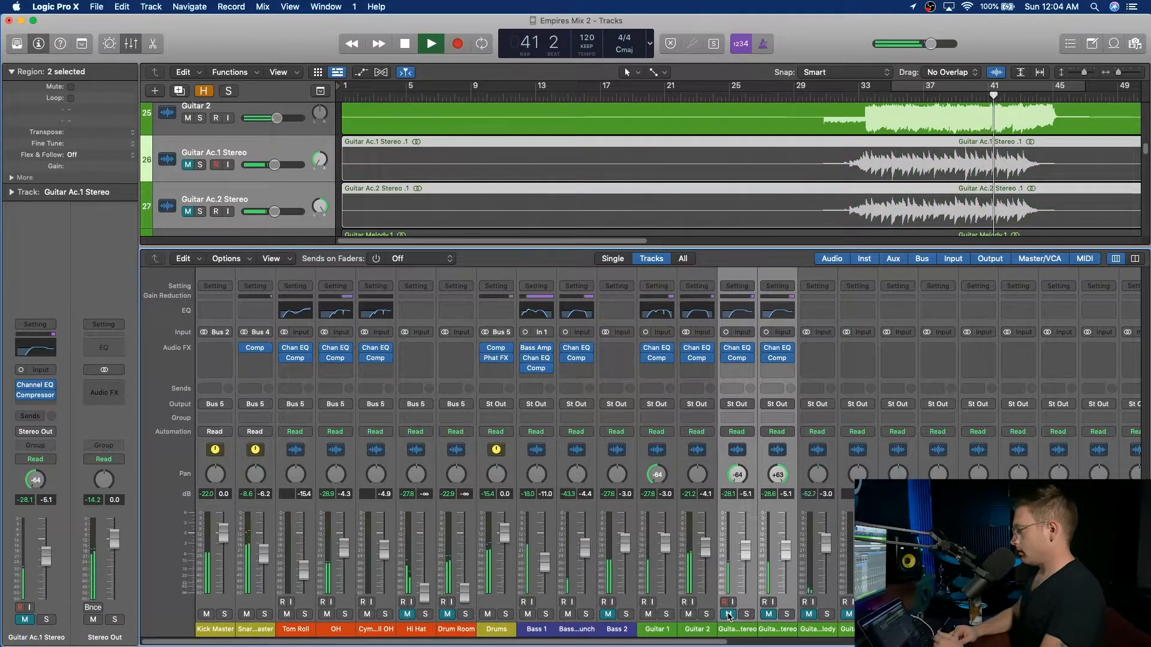
click(729, 614)
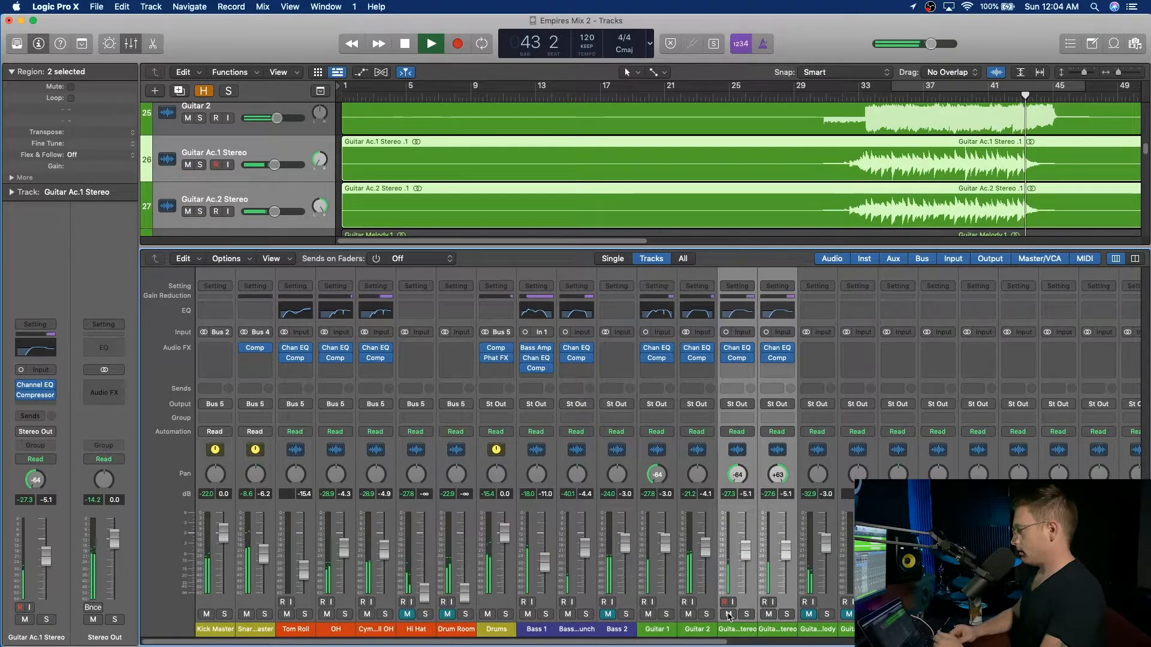
key(space)
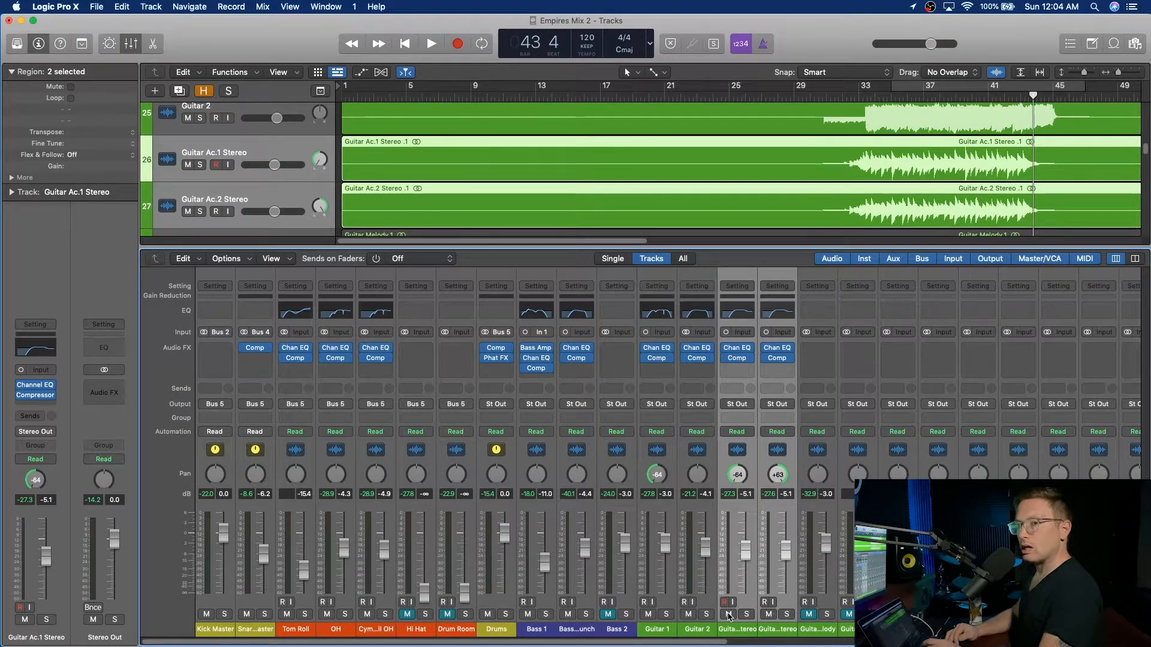
Unmute the Guitar Melody track, solo it and audition it from bar 34.
key(x)
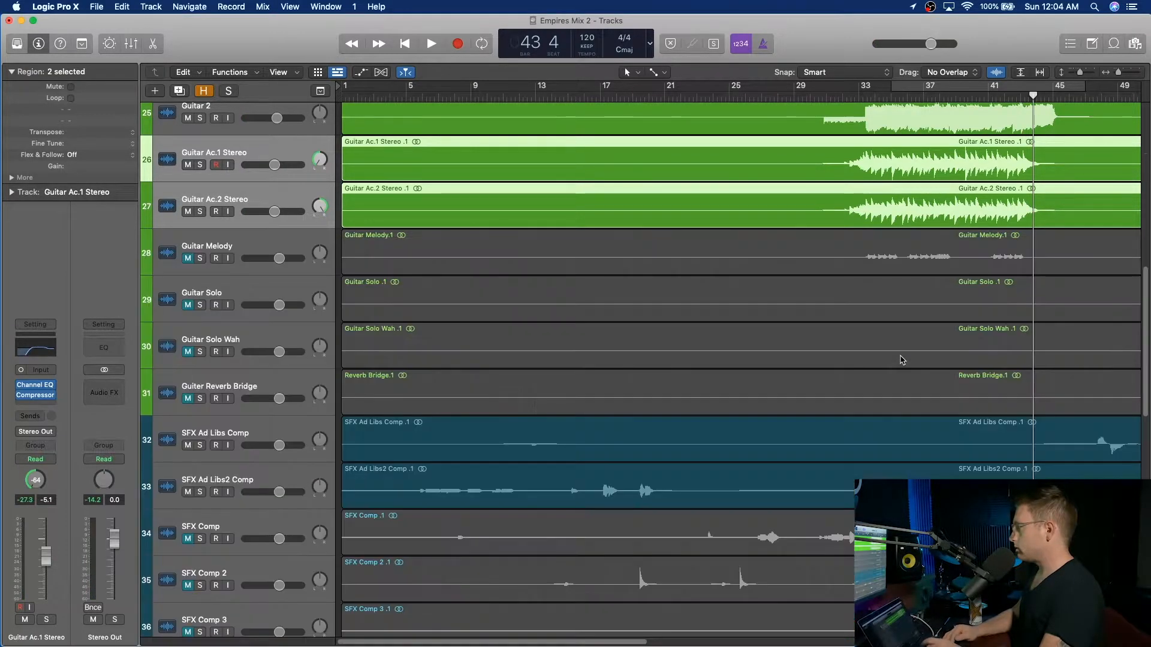
click(188, 258)
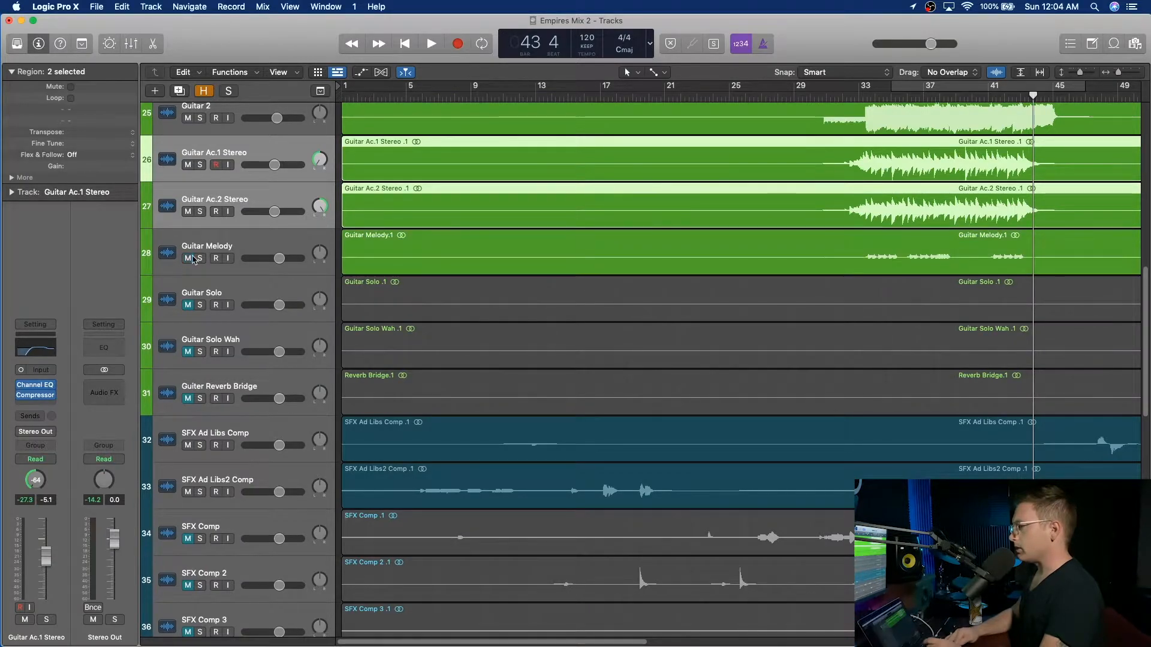
click(201, 258)
click(876, 97)
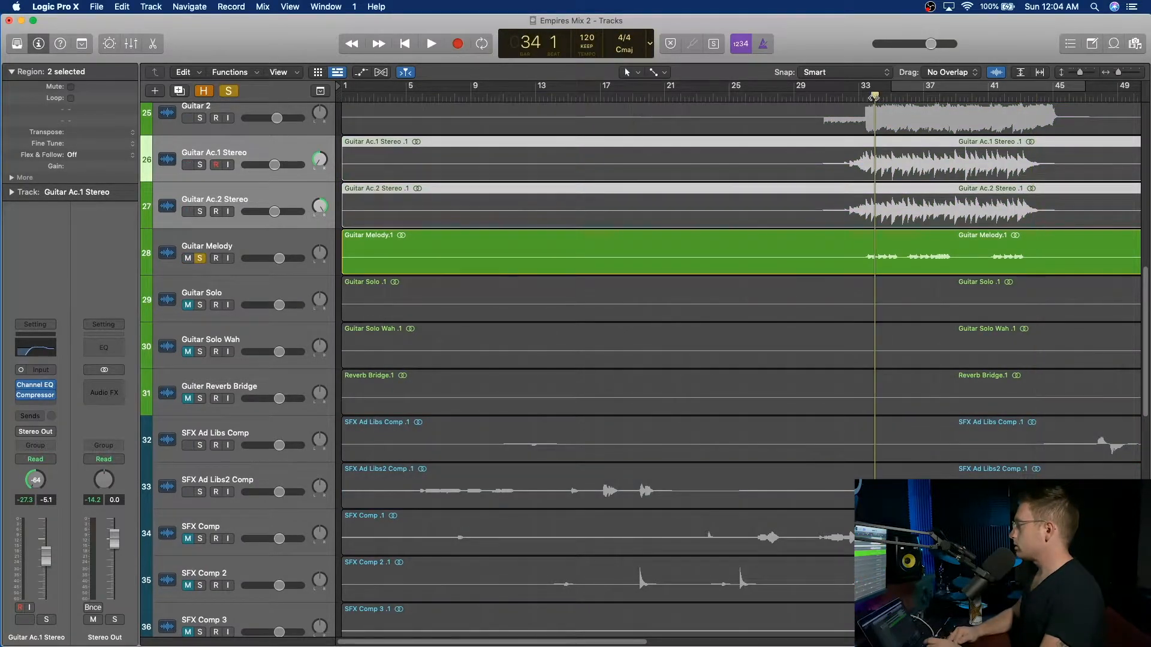
key(space)
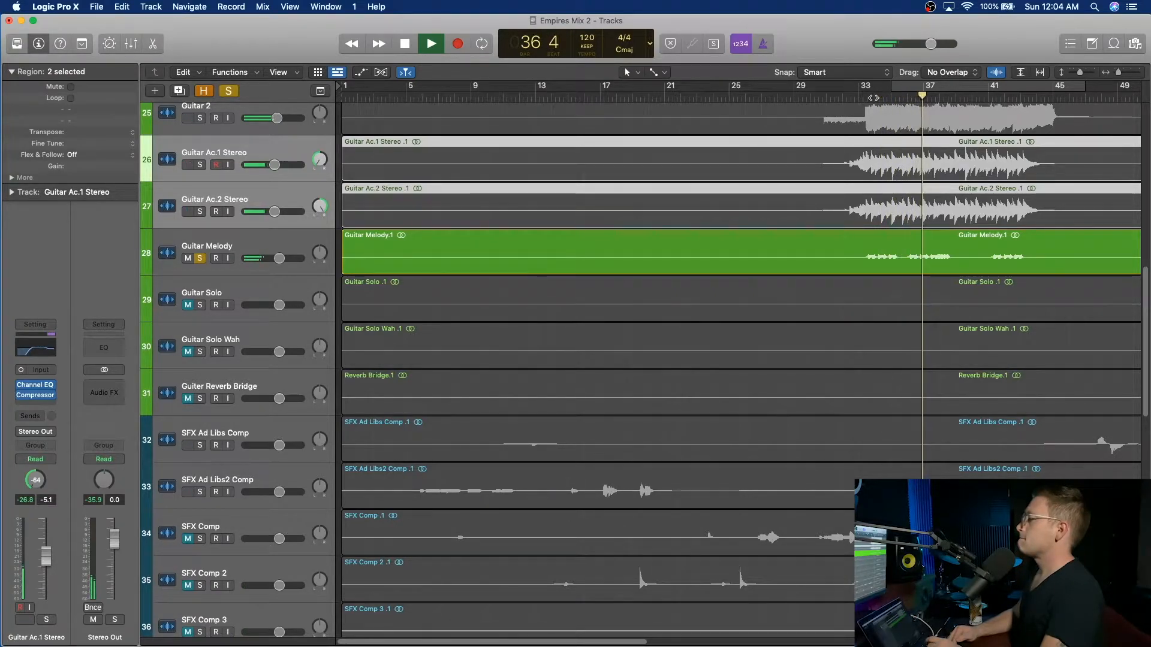
key(space)
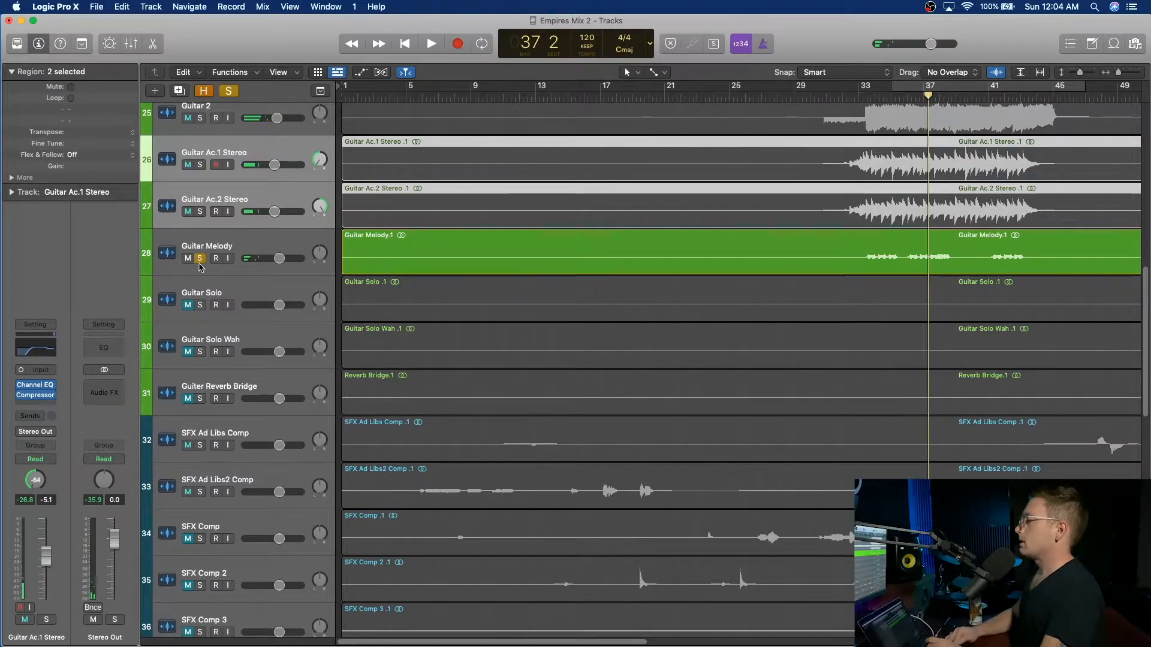
Unsolo Guitar Melody and pan it to +63.
click(200, 262)
click(230, 243)
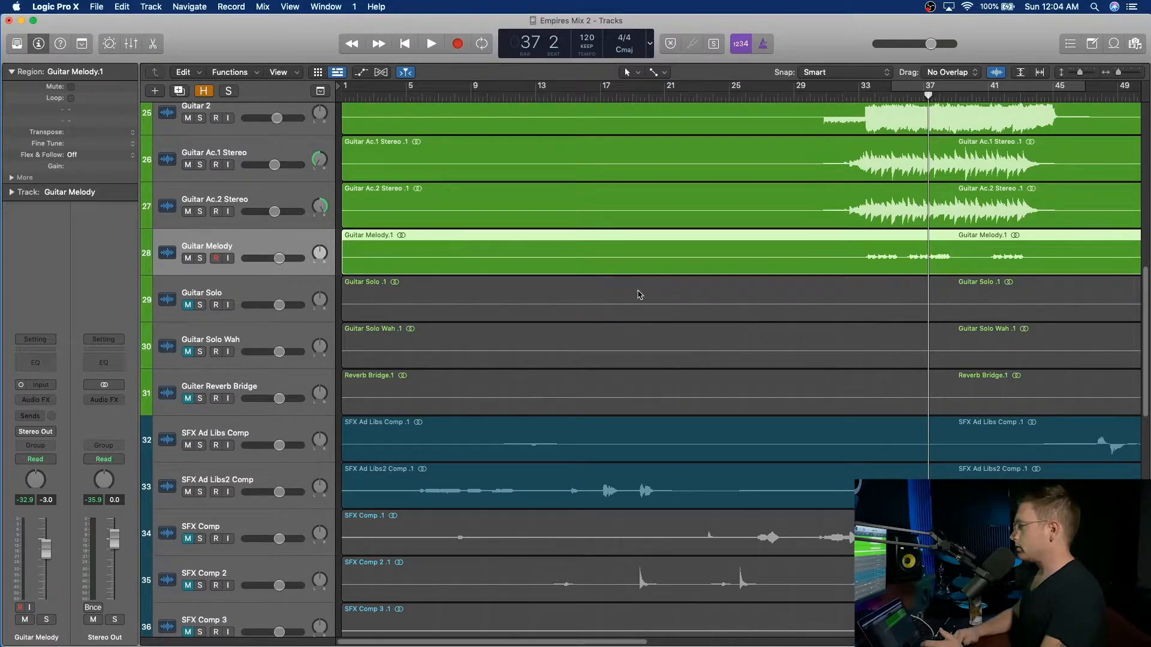
scroll(902, 154, up, 3)
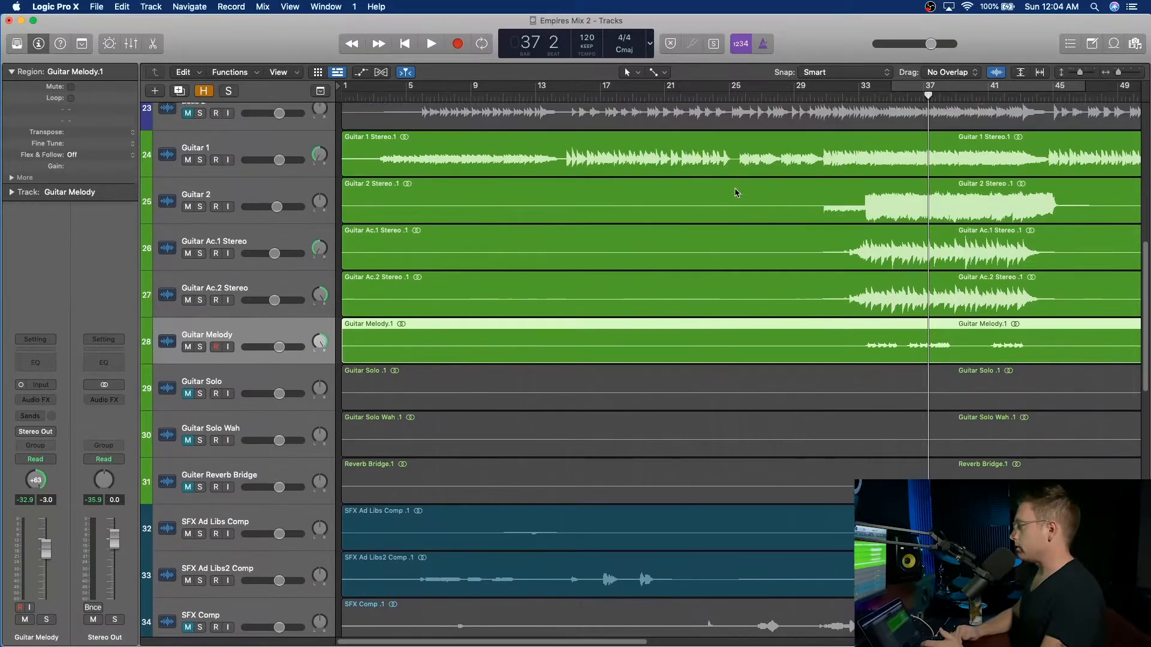
Listen to Guitar Melody in the full mix from about bar 34, solo the track and stop playback.
click(871, 97)
key(space)
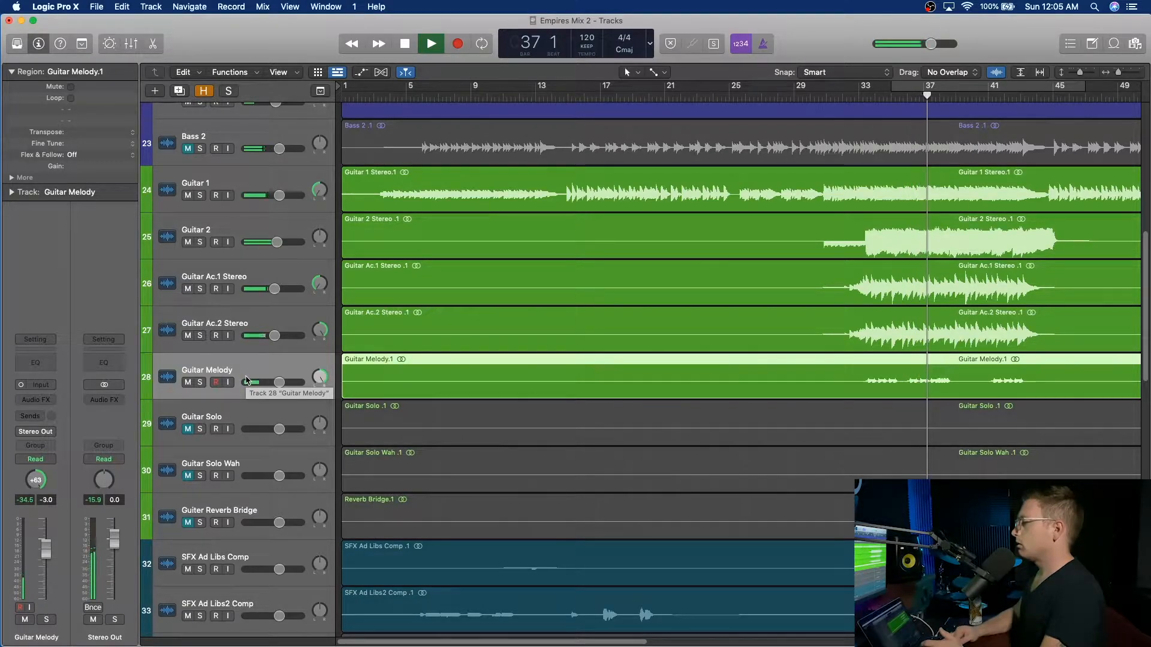
click(204, 383)
key(space)
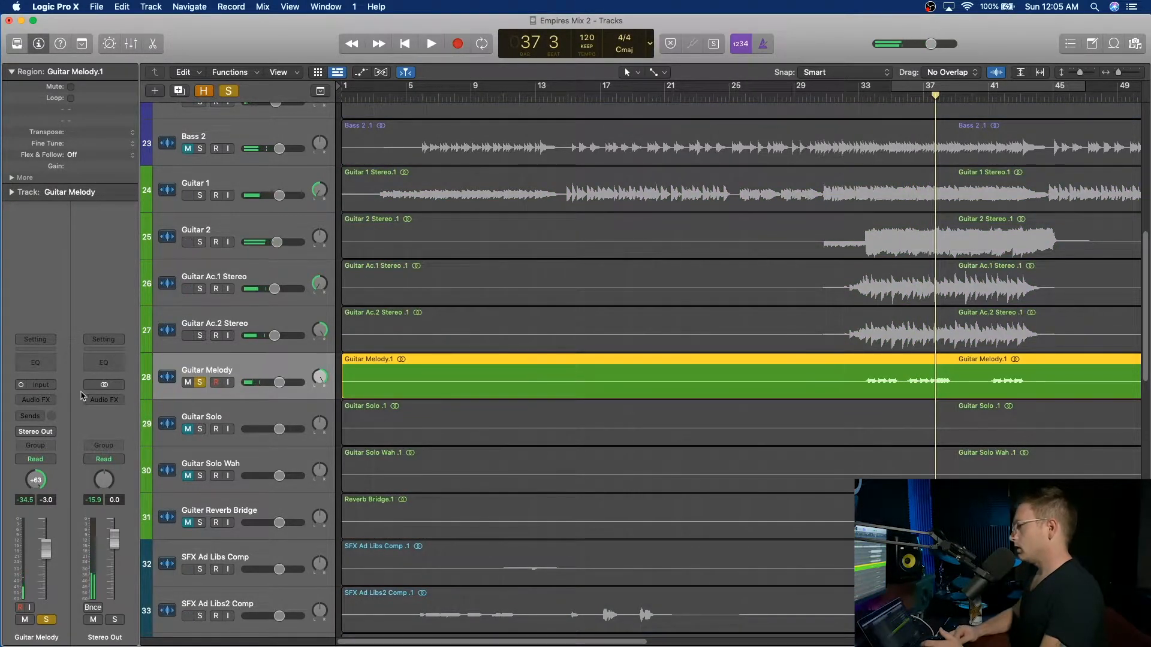
Add a Channel EQ to Guitar Melody with a 240 Hz low cut and an 8050 Hz high cut.
click(44, 361)
click(397, 228)
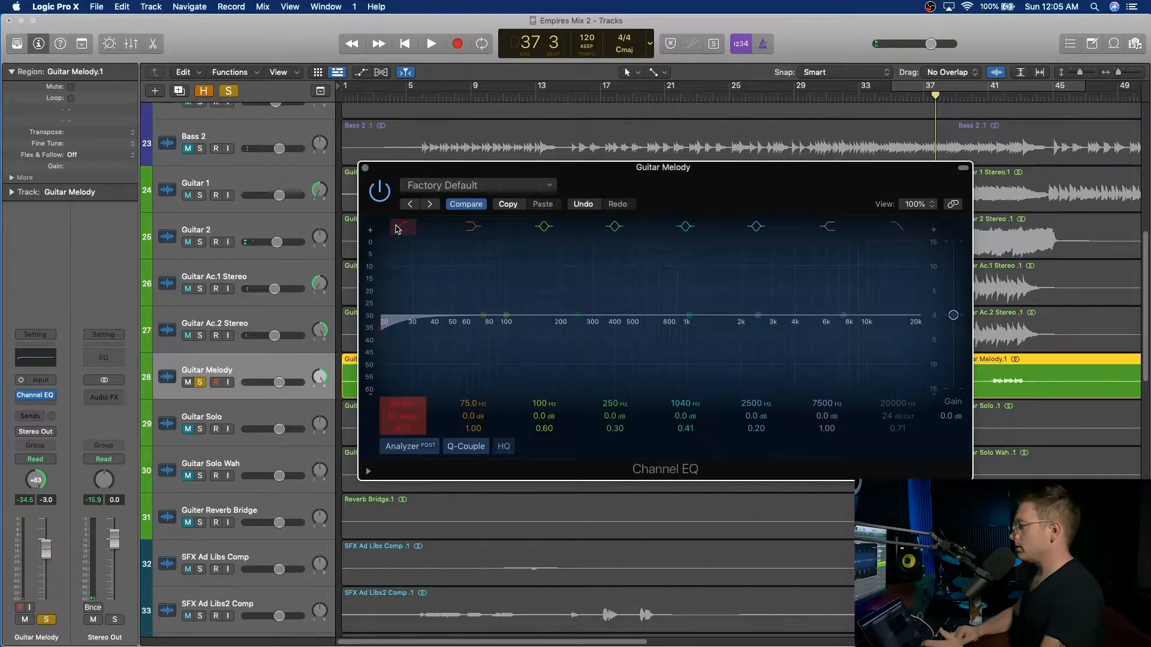
drag(385, 329, 564, 329)
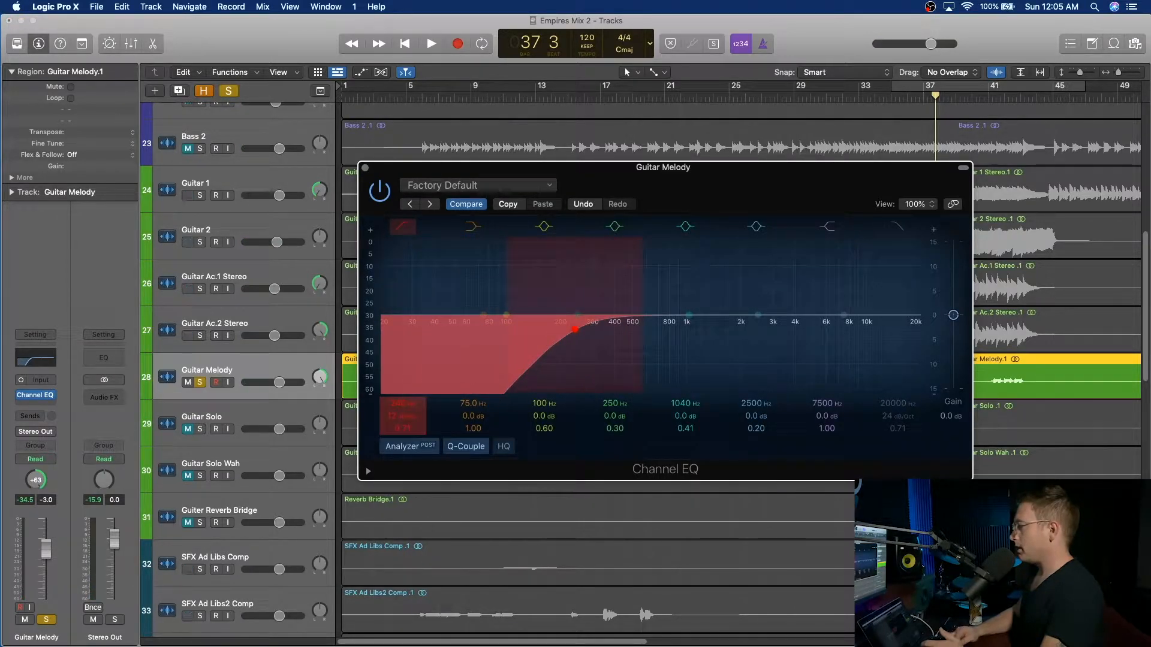
click(897, 227)
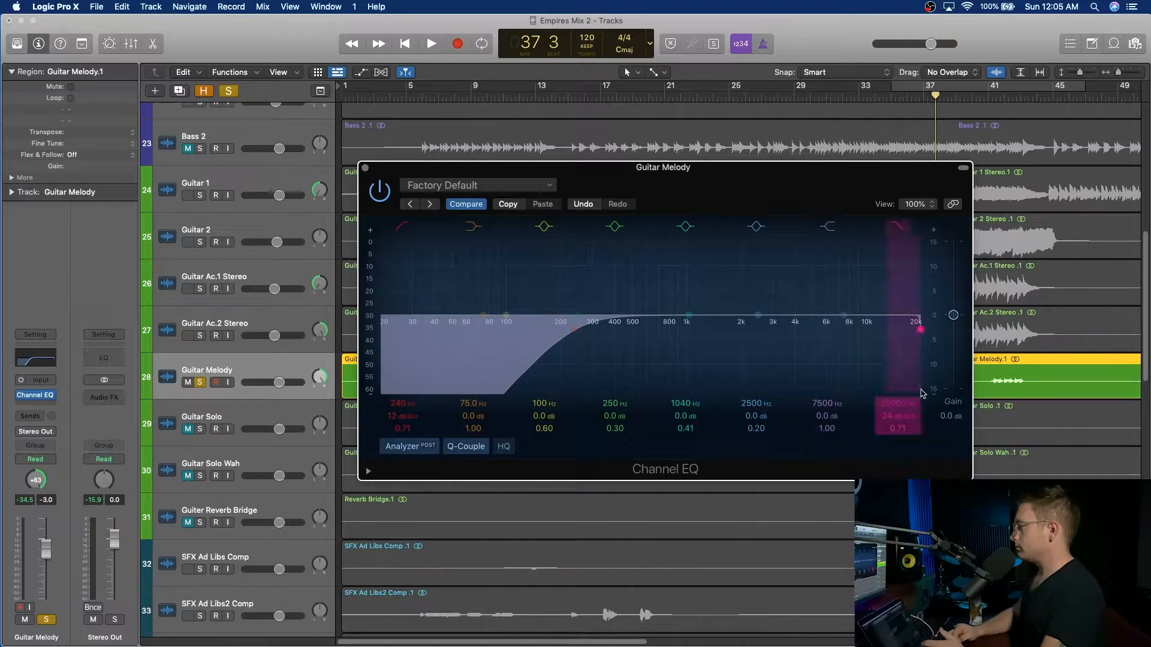
drag(907, 402, 907, 444)
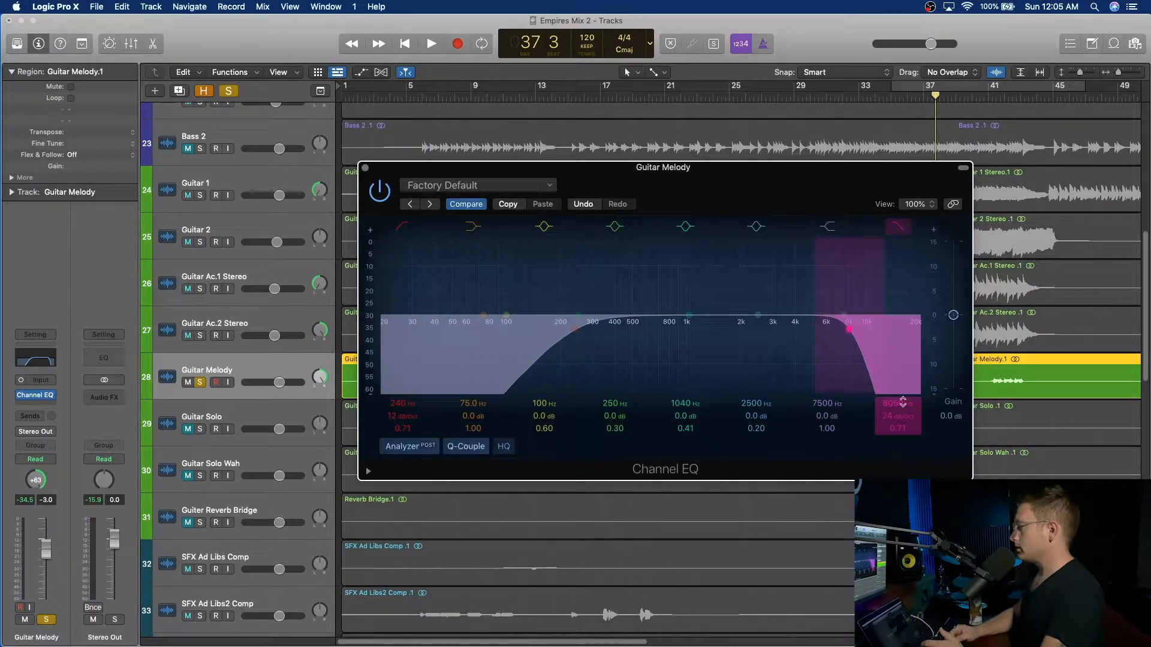
During playback, set the EQ's upper peak band to 4720 Hz and -2.5 dB, and close the plug-in.
key(space)
drag(803, 380, 852, 386)
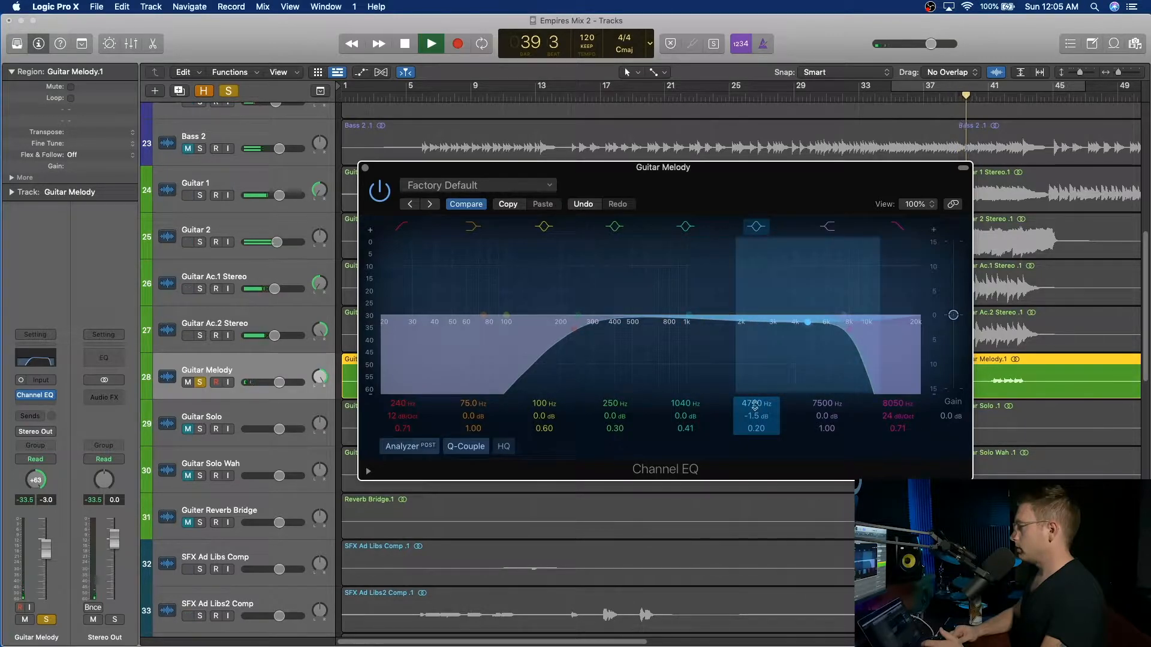
drag(757, 416, 757, 422)
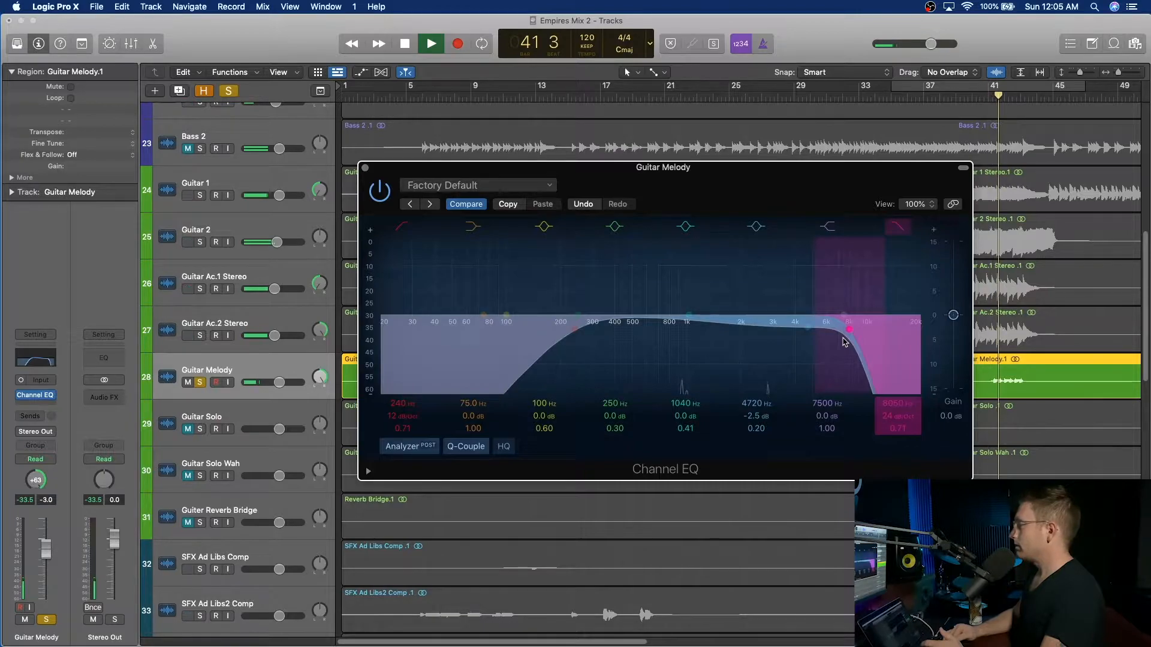
click(365, 169)
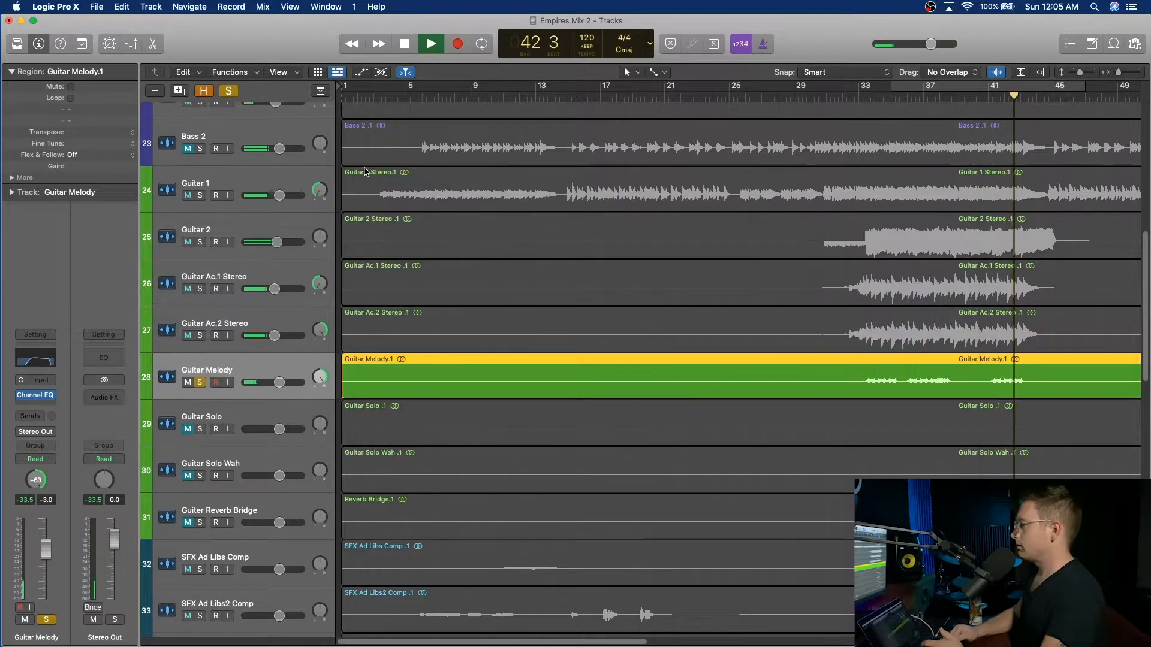
Add a mono Compressor to Guitar Melody using the Studio FET model, with auto gain and auto release off.
click(44, 407)
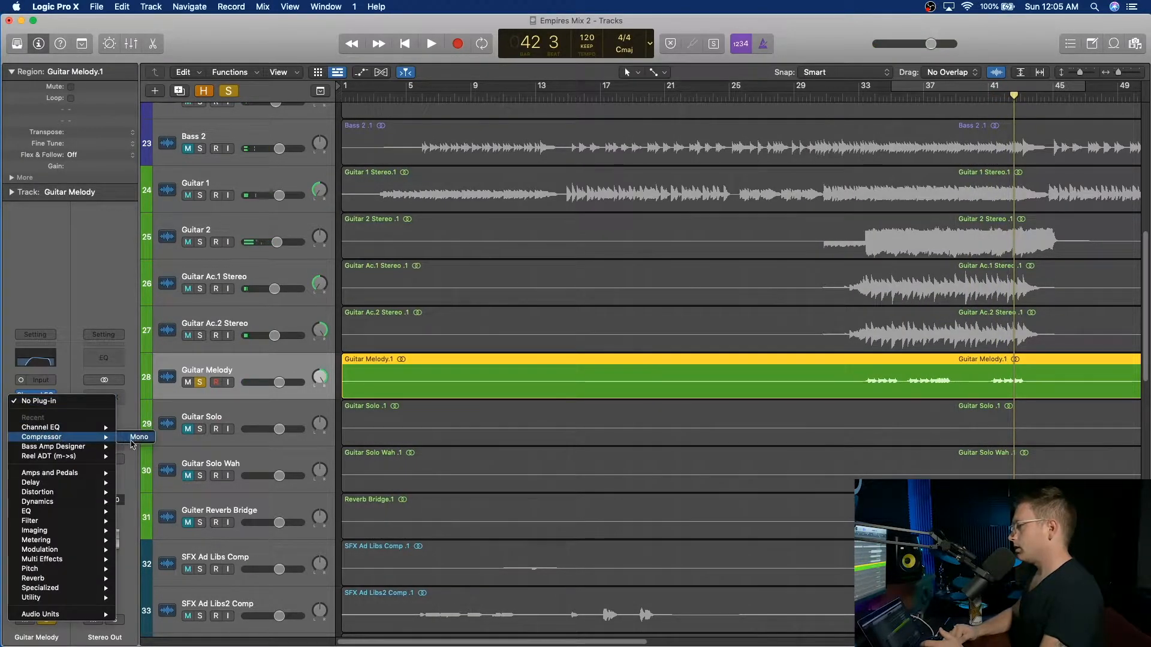
click(138, 437)
click(574, 243)
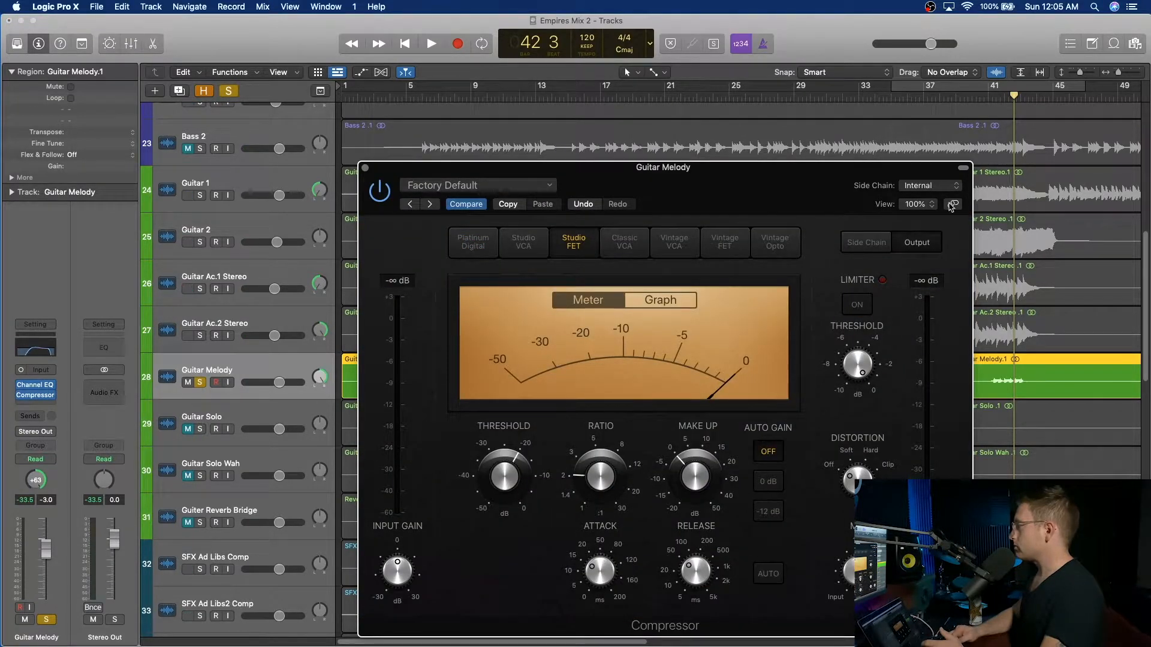
drag(924, 175, 758, 166)
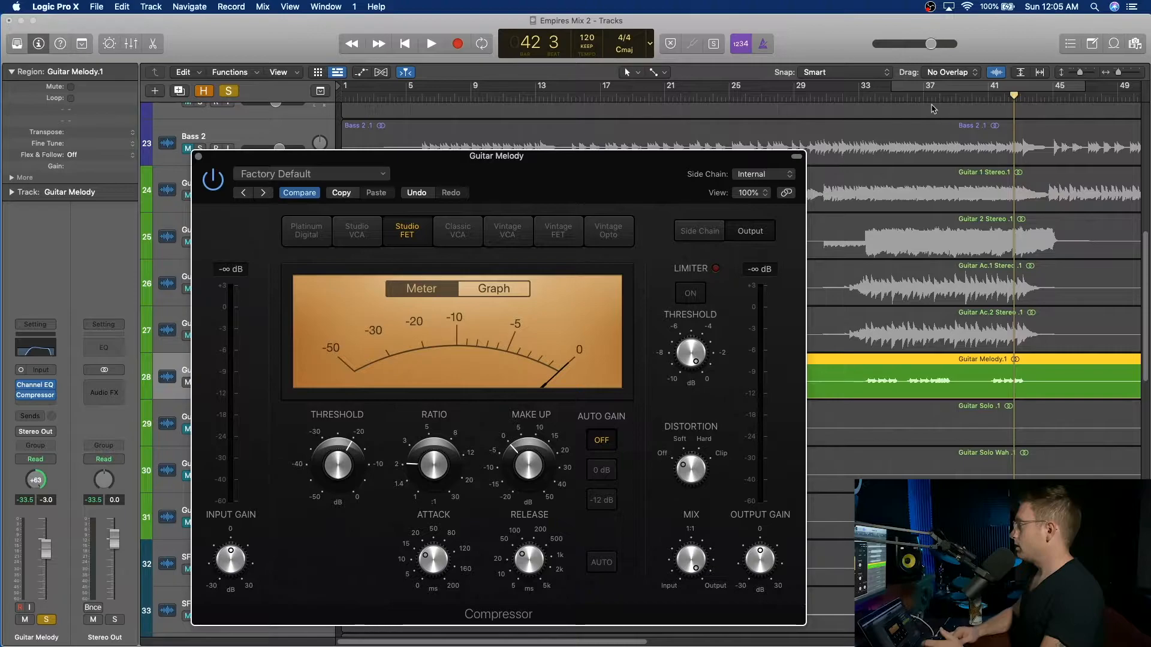
While playing from about bar 34, raise the compressor's ratio to between 5 and 8 and lower its threshold to about -35 dB.
click(879, 100)
key(space)
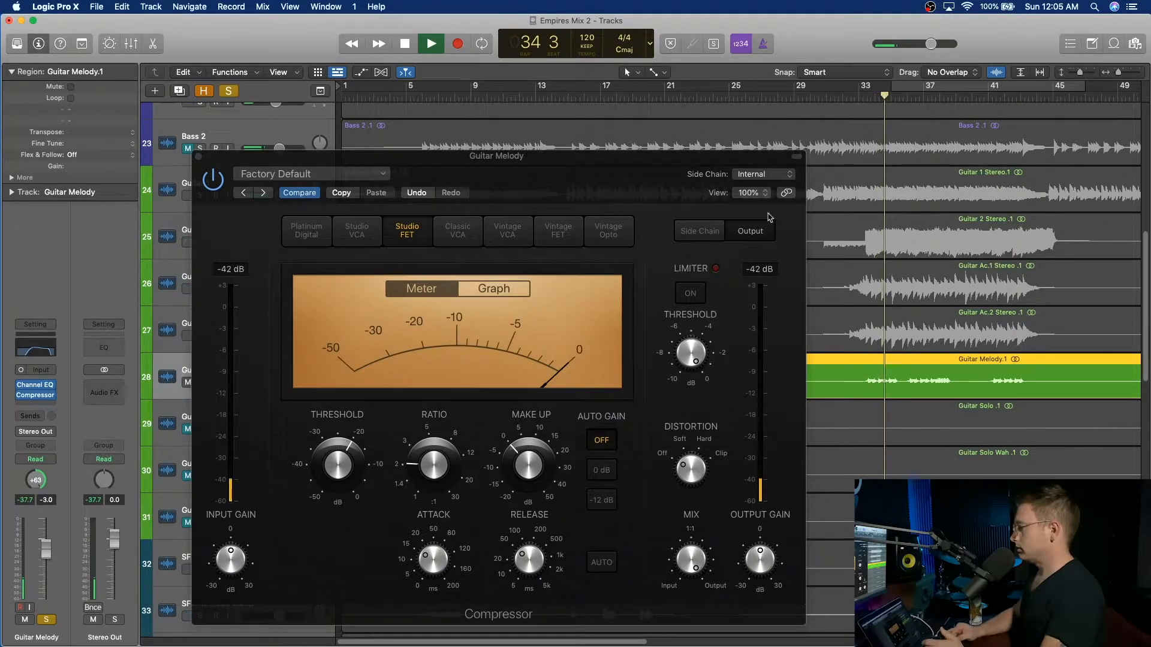
drag(460, 451, 430, 441)
drag(338, 465, 340, 519)
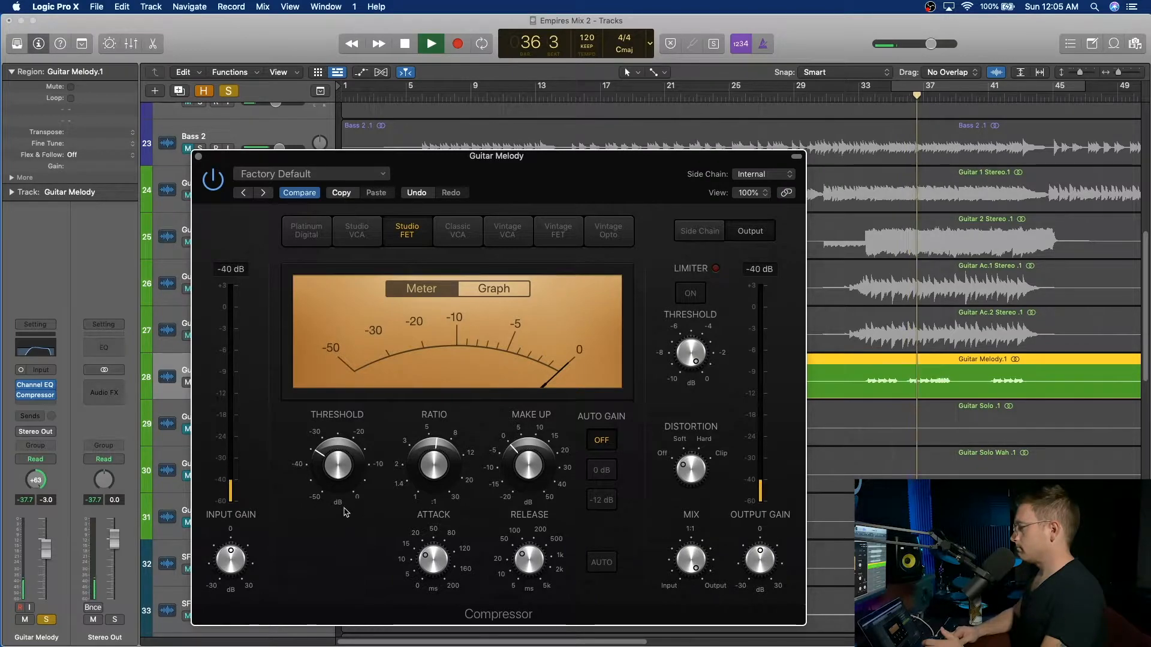
Set the Guitar Melody compressor to a -38.5 dB threshold, a very short attack and an 86 ms release, and close the plug-in.
drag(339, 465, 347, 497)
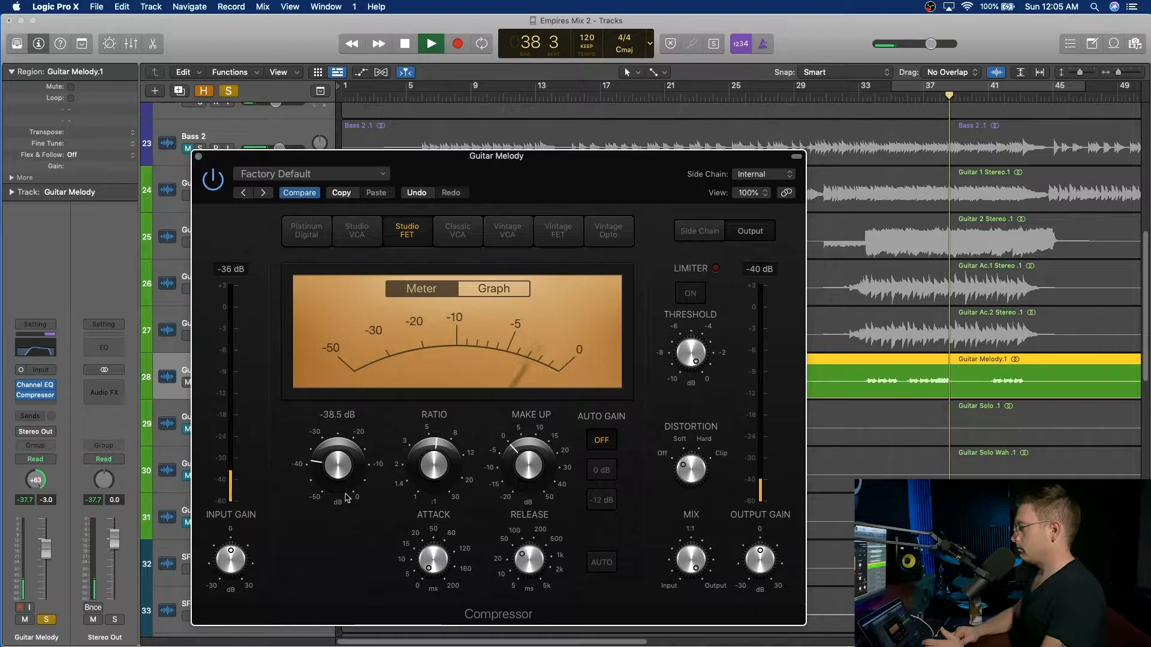
drag(524, 556, 524, 542)
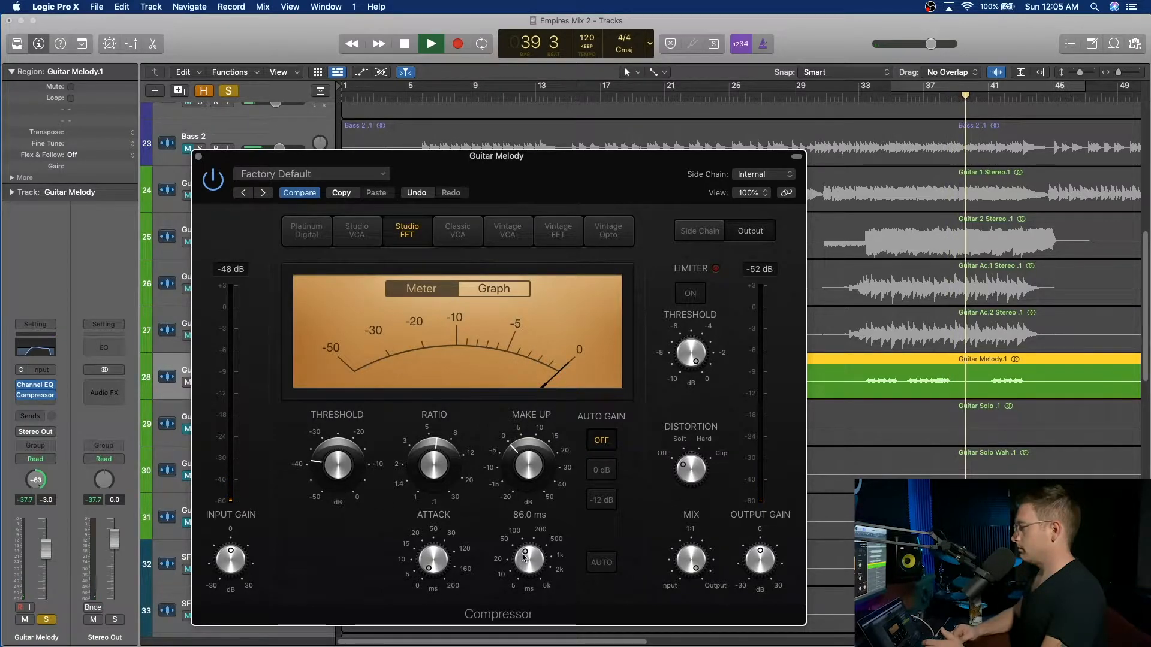
click(997, 97)
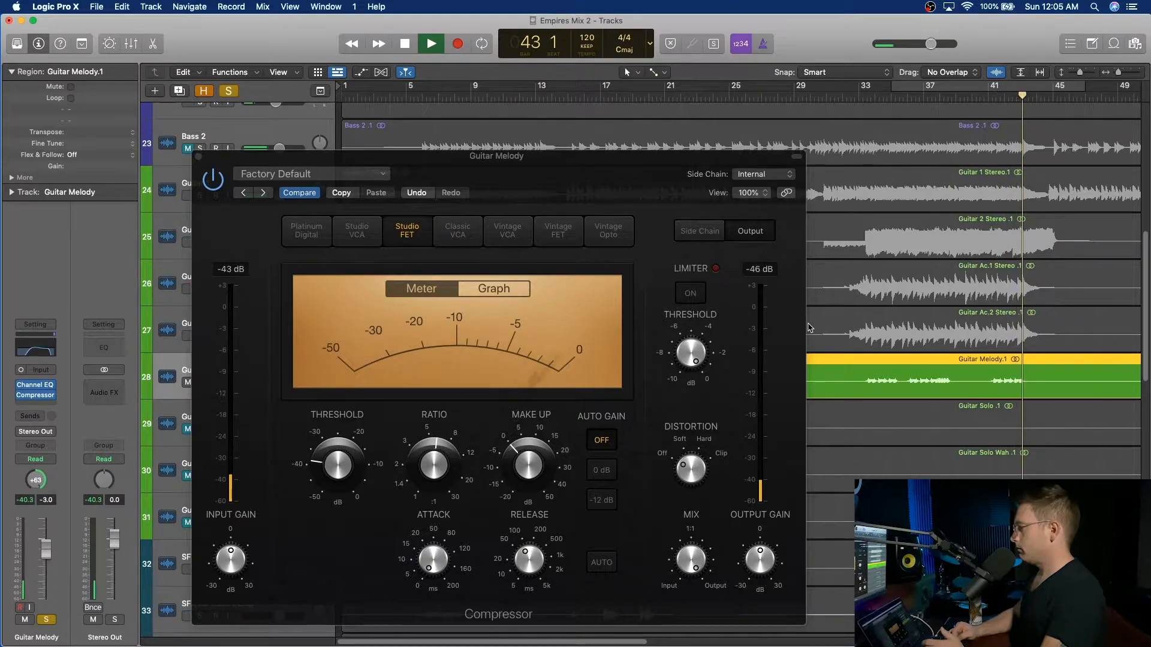
click(198, 156)
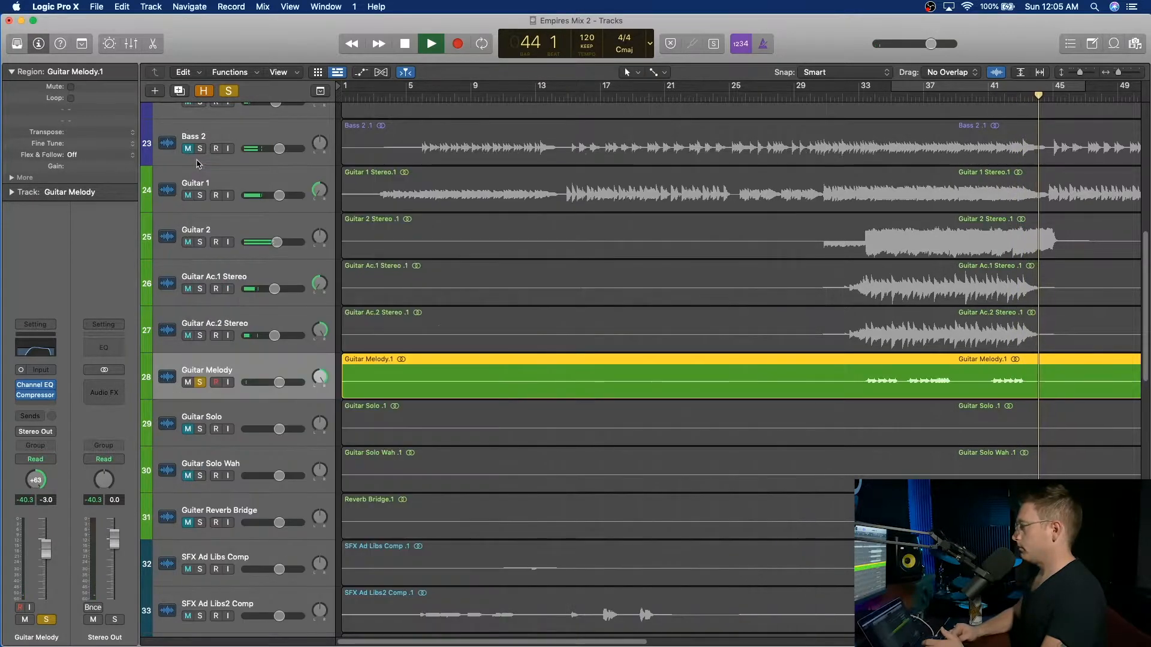
Play from bar 34 and unsolo Guitar Melody to hear it in the full mix, stopping playback around bar 43.
click(875, 96)
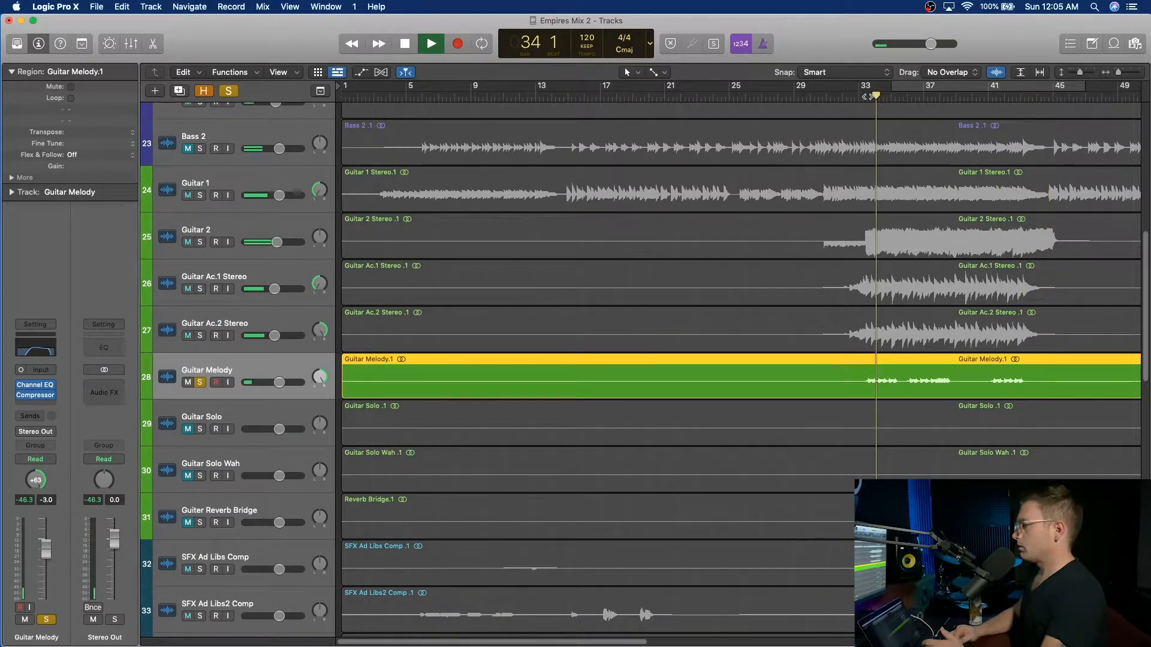
click(200, 383)
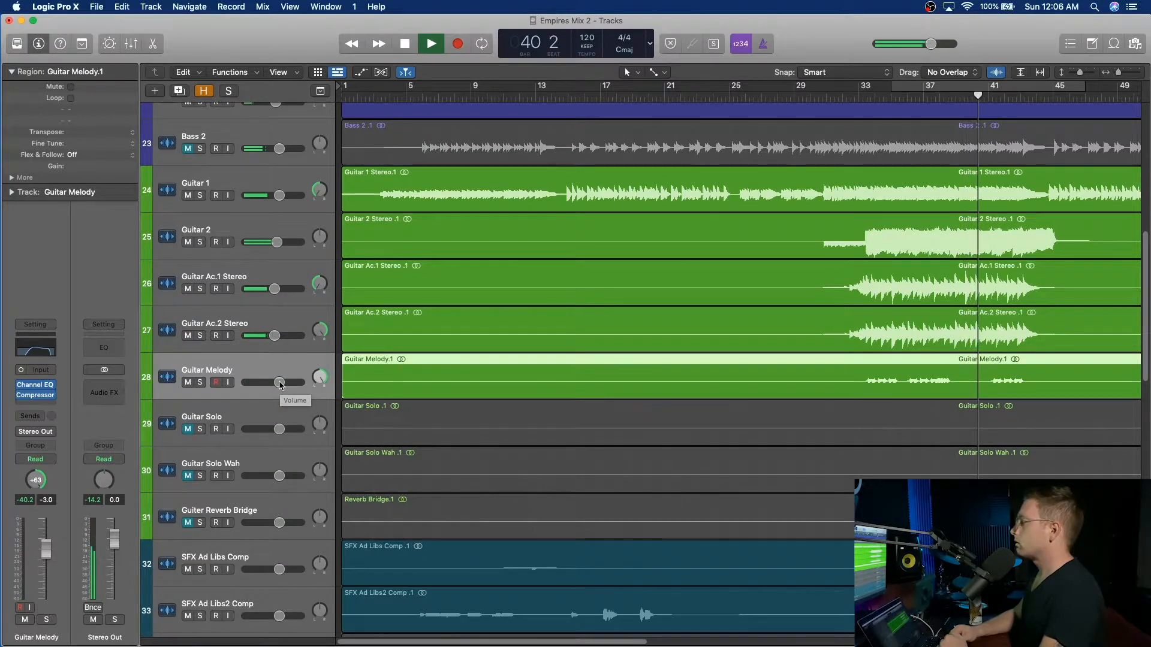
click(201, 195)
click(200, 196)
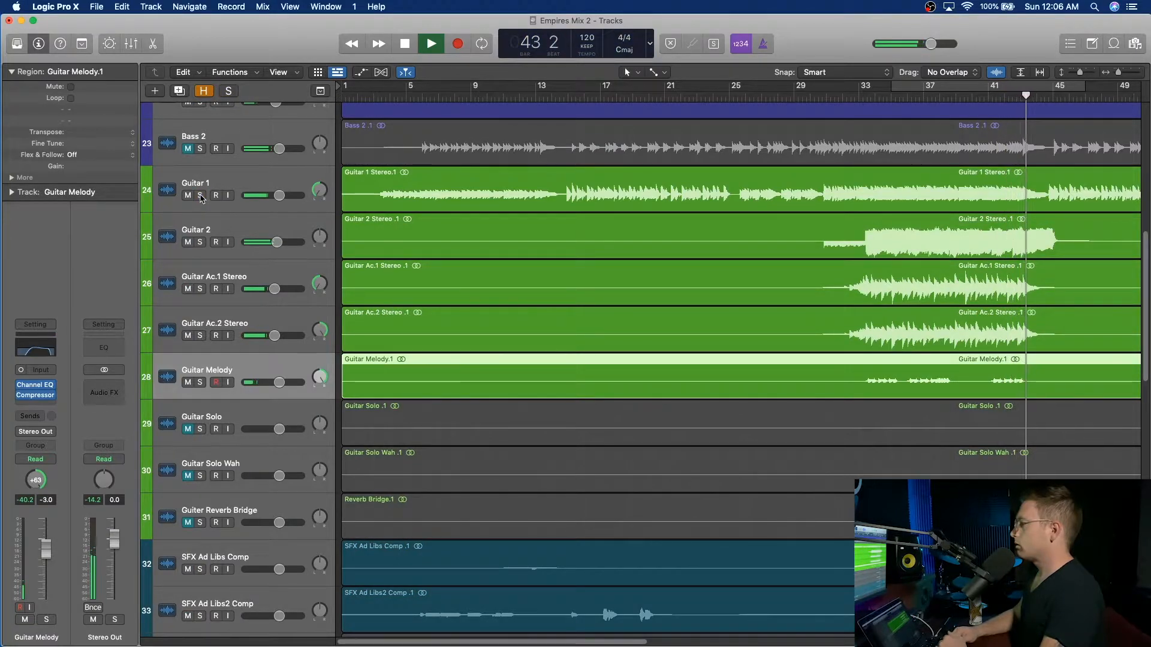
key(space)
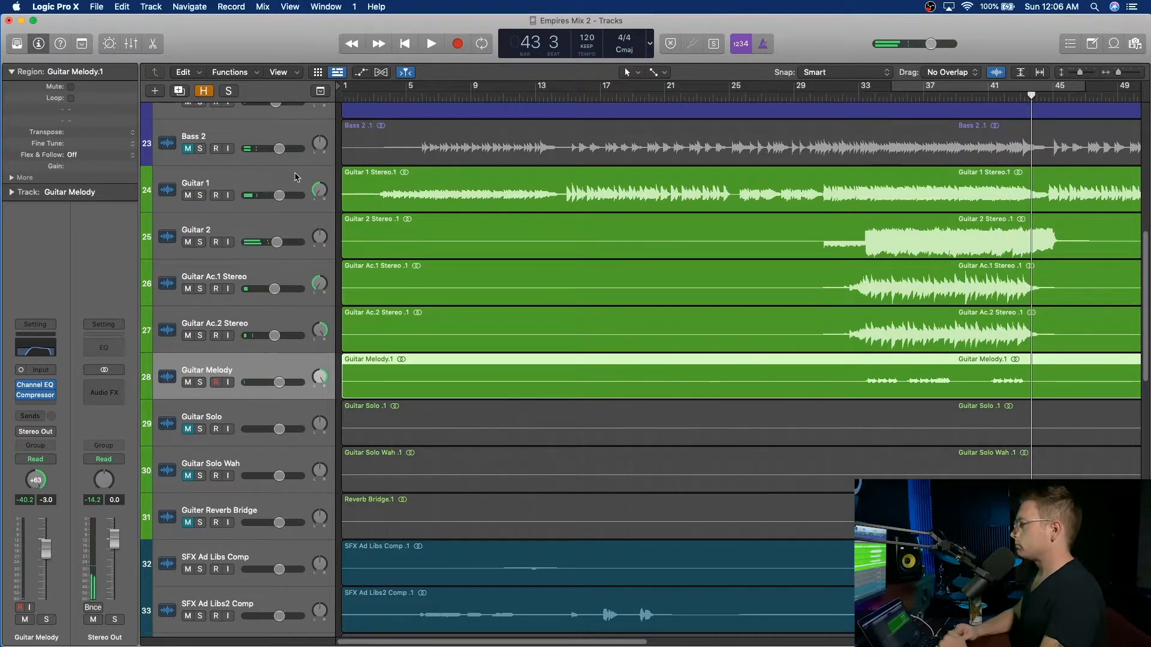
Unmute and solo the Guitar Solo track, and play it from just before the solo enters around bar 72.
click(237, 228)
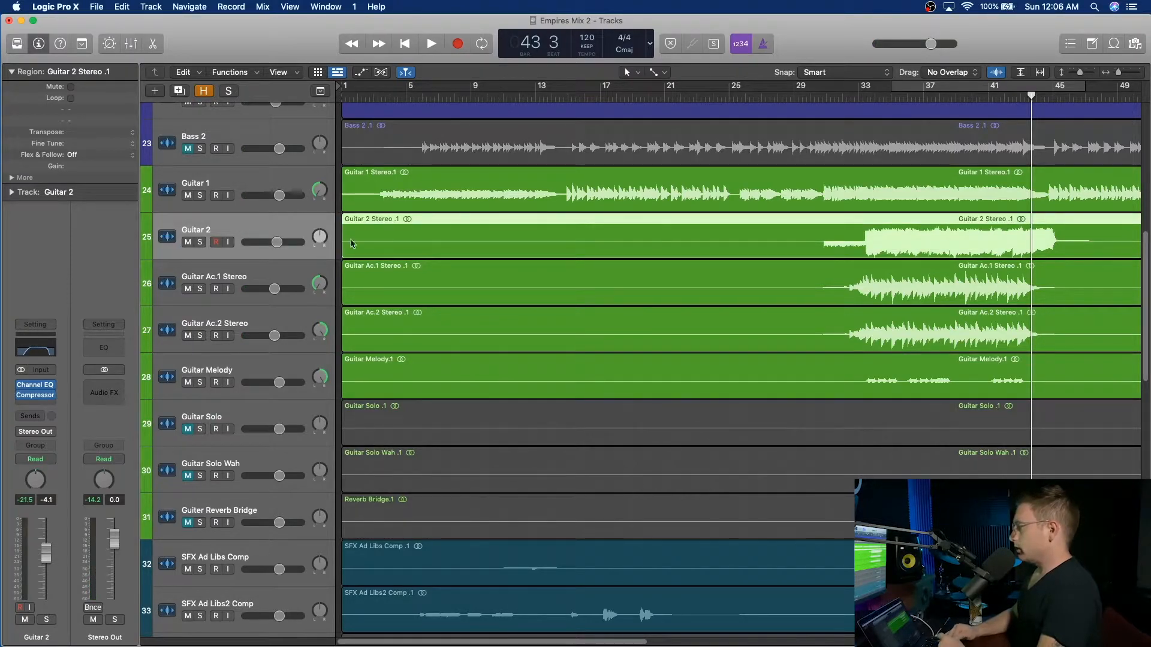
click(188, 429)
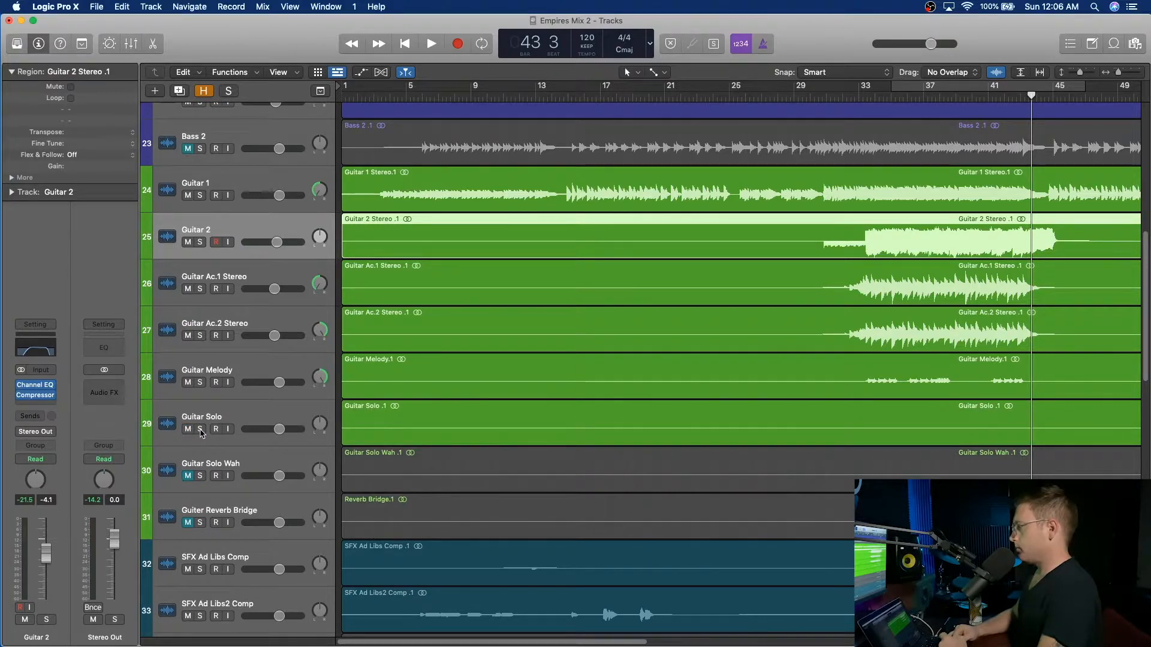
click(200, 429)
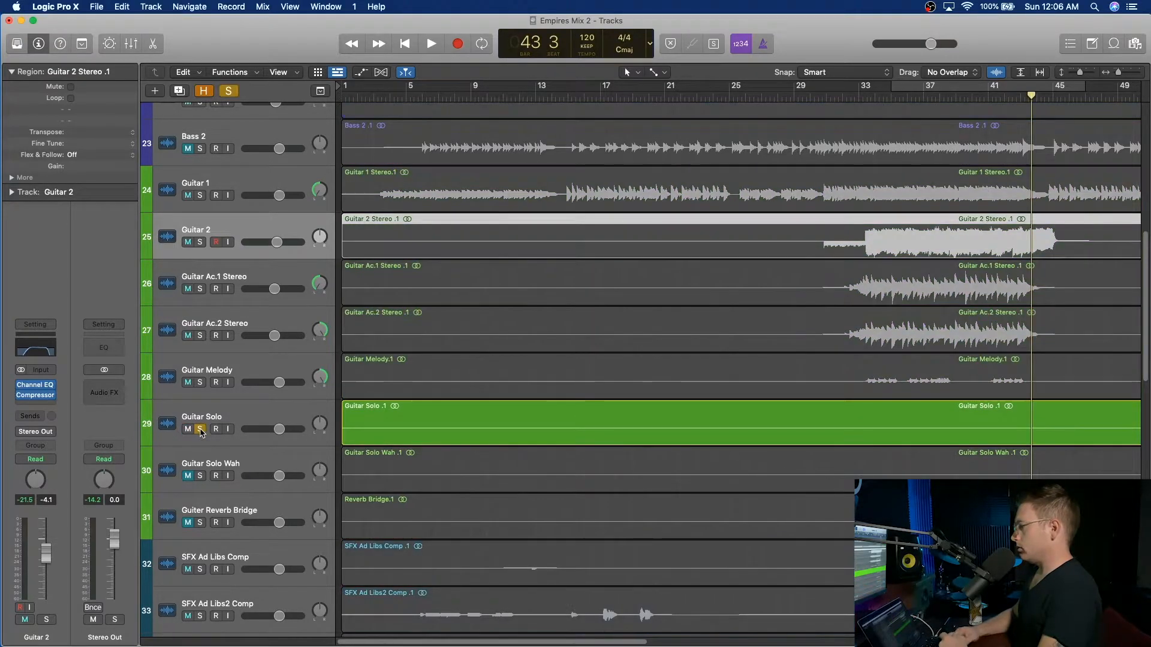
scroll(913, 386, right, 15)
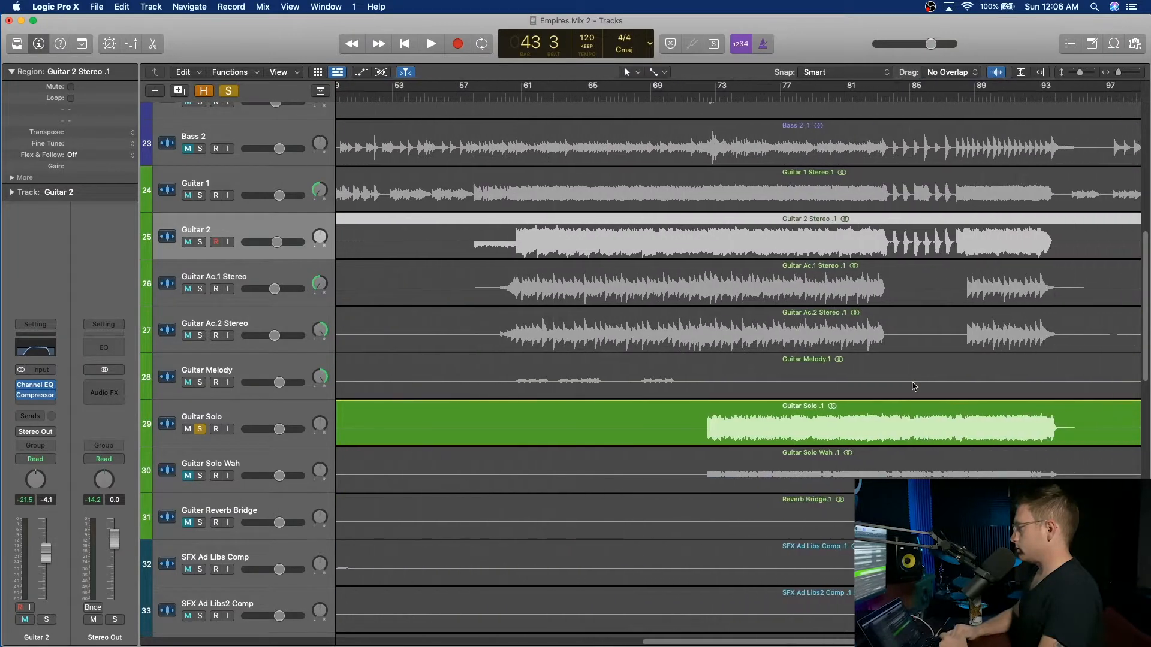
scroll(913, 386, left, 2)
click(489, 98)
key(space)
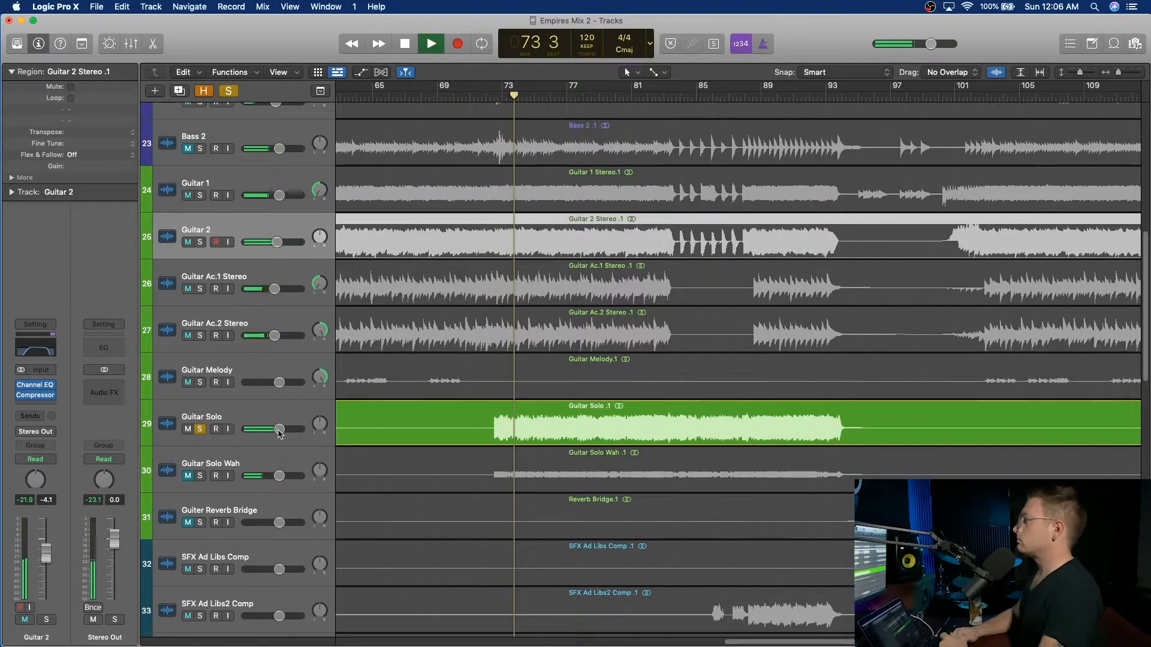
Lower Guitar Solo's volume to -5.1 dB and add a Channel EQ with a 260 Hz low cut.
drag(279, 433, 267, 434)
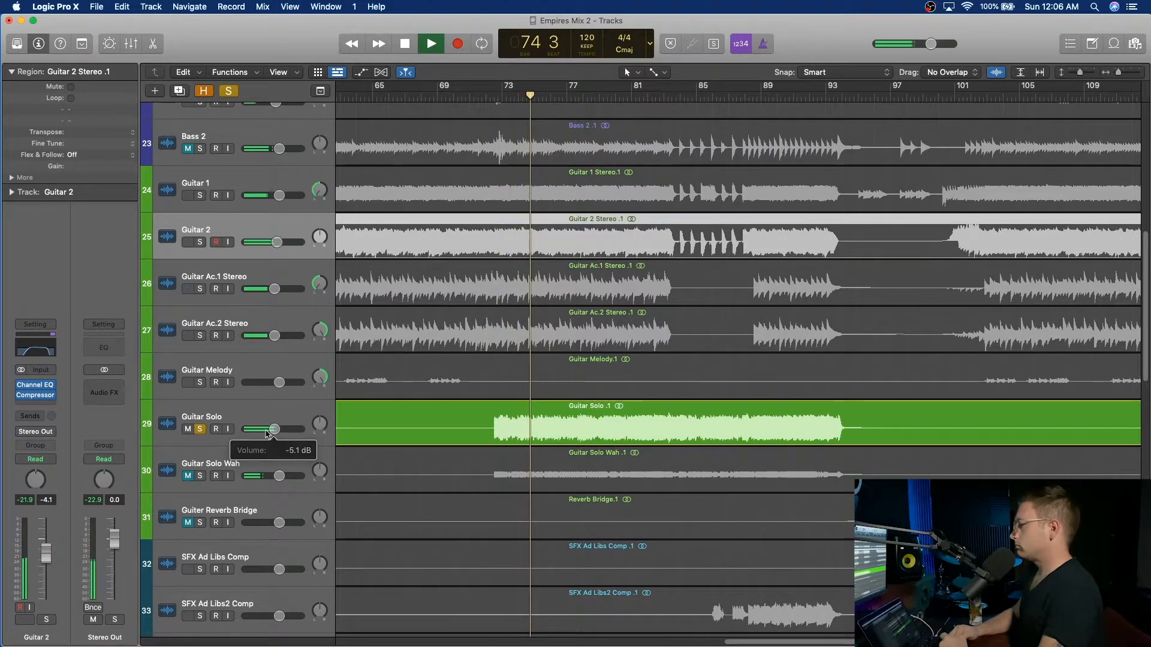
click(232, 412)
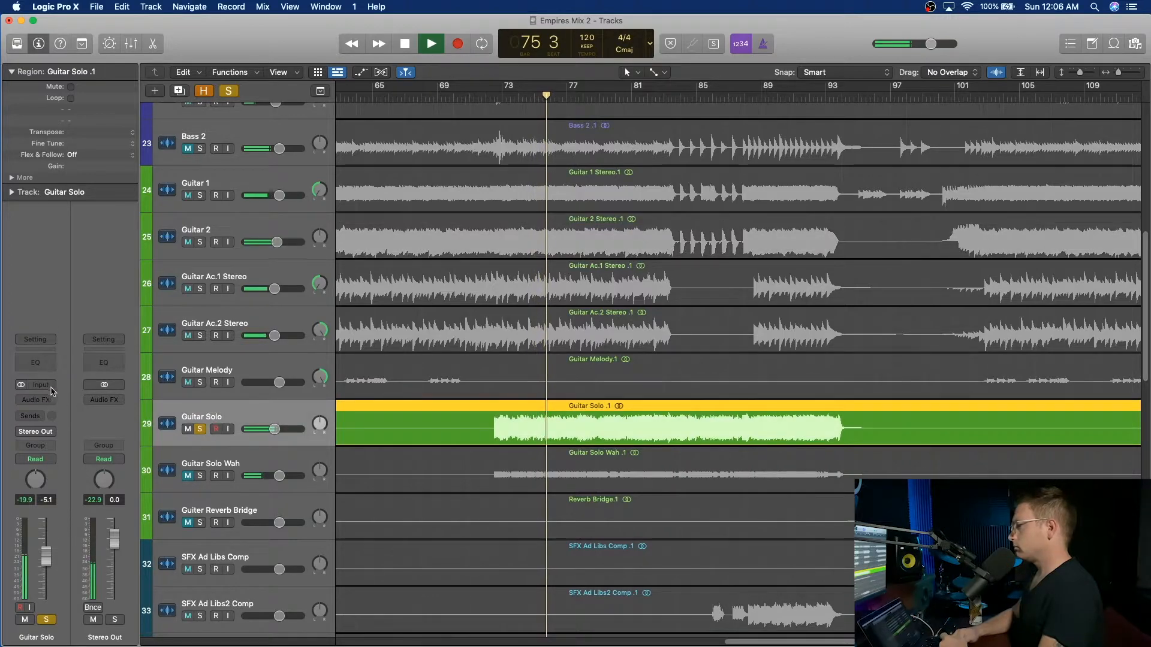
click(47, 363)
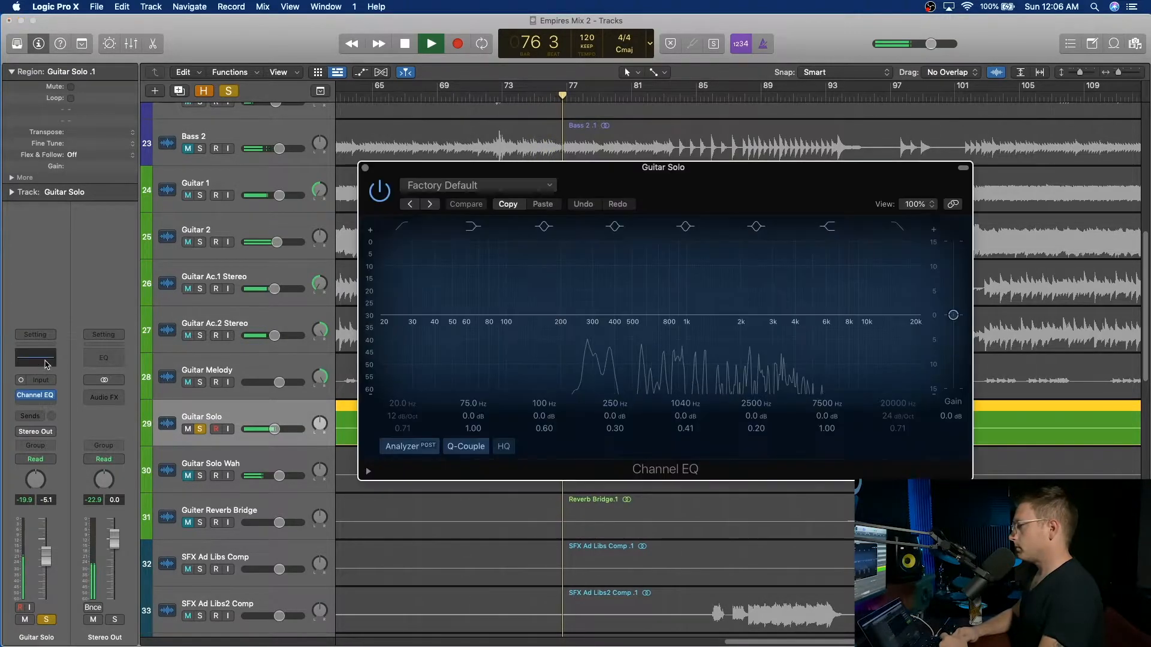
click(402, 227)
drag(401, 407, 401, 381)
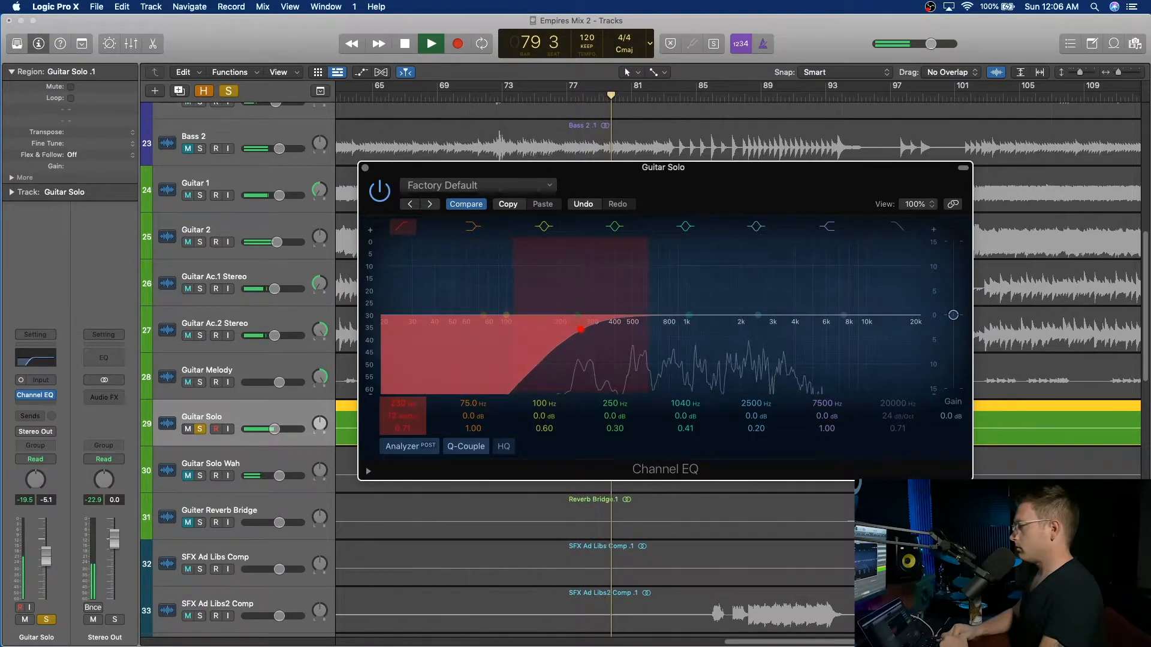
Set the Guitar Solo EQ's middle peak band to 505 Hz, -5.0 dB and a Q of 1.00.
drag(671, 404, 670, 418)
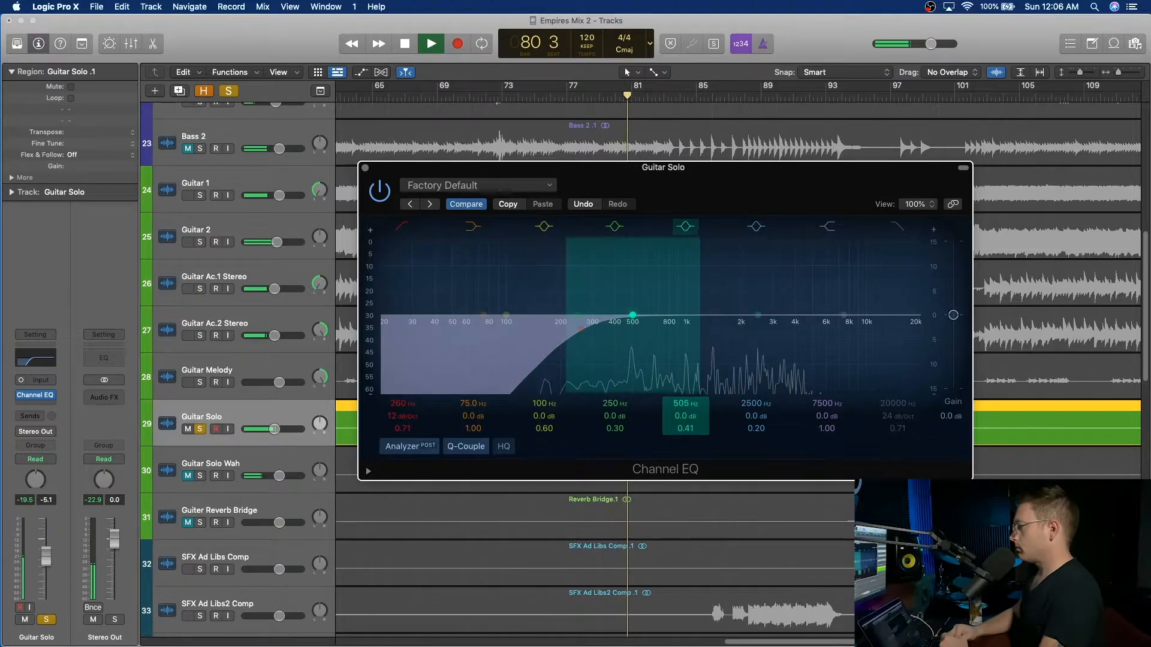
key(space)
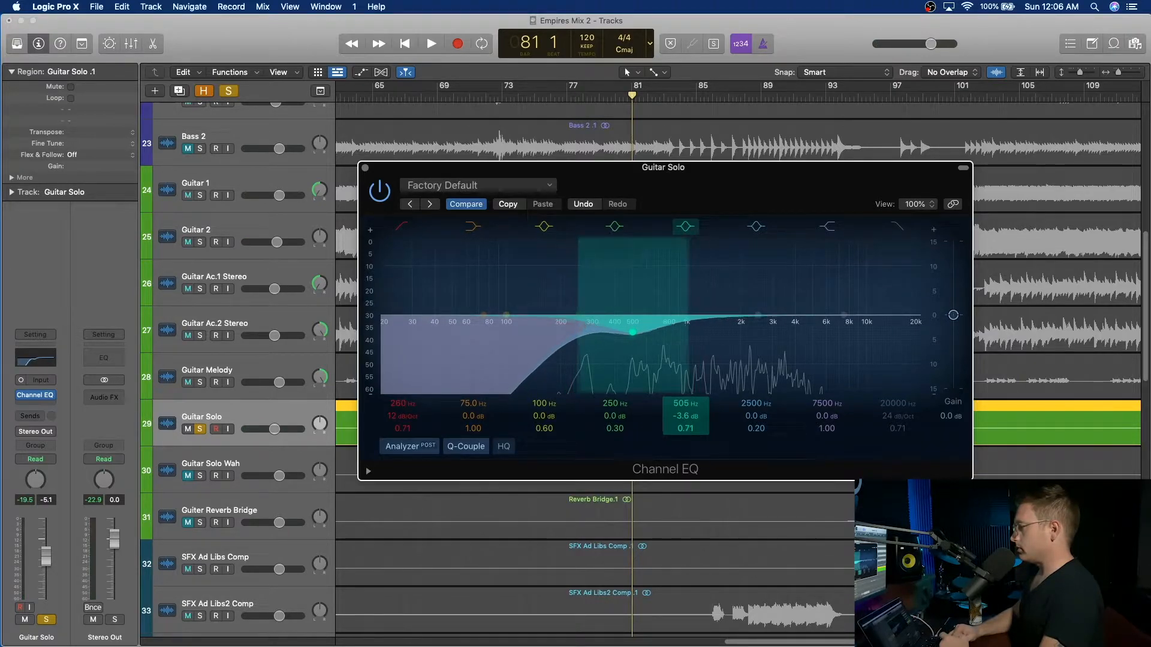
drag(632, 333, 633, 335)
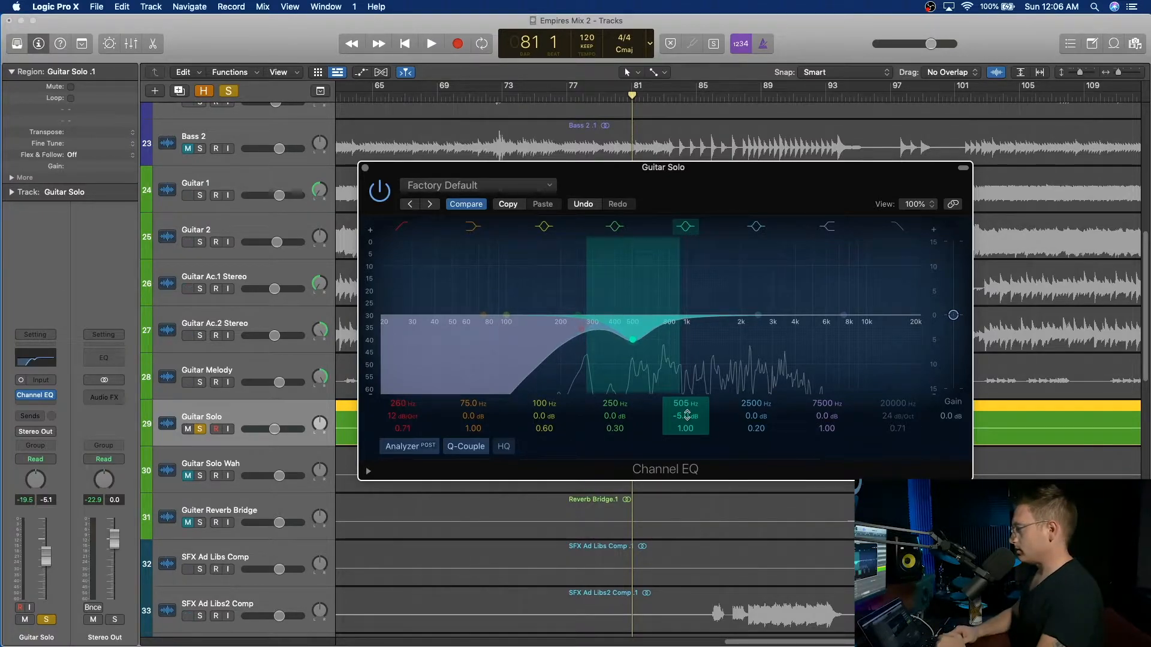
Compare Guitar Solo with the Channel EQ bypassed and enabled during playback.
key(space)
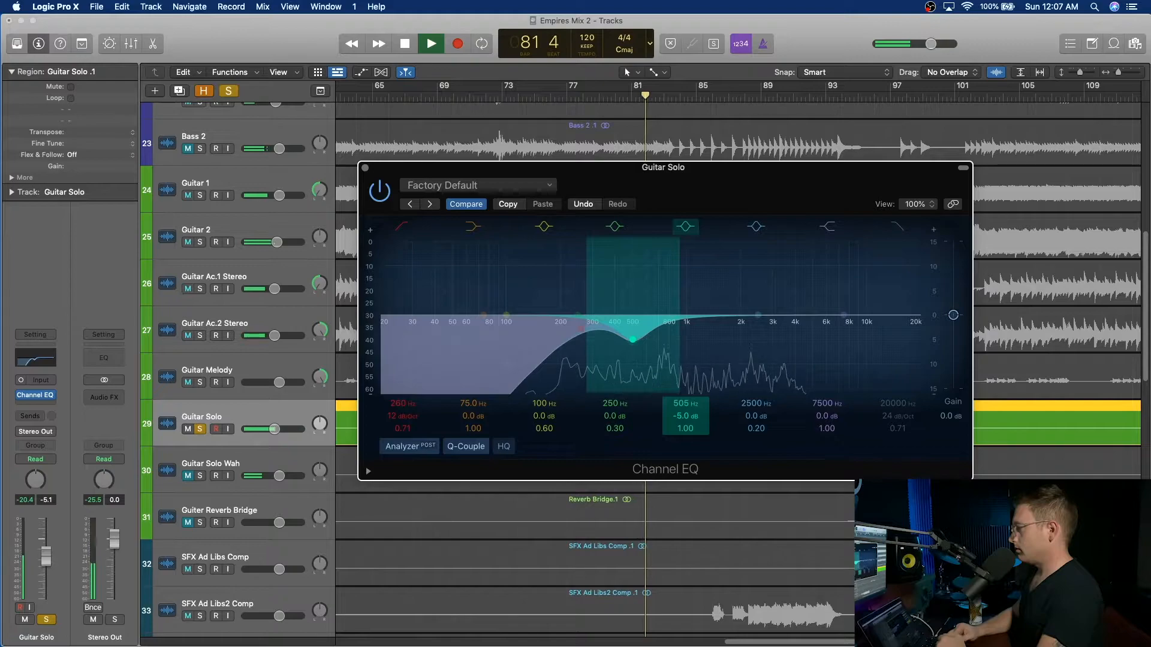
click(384, 194)
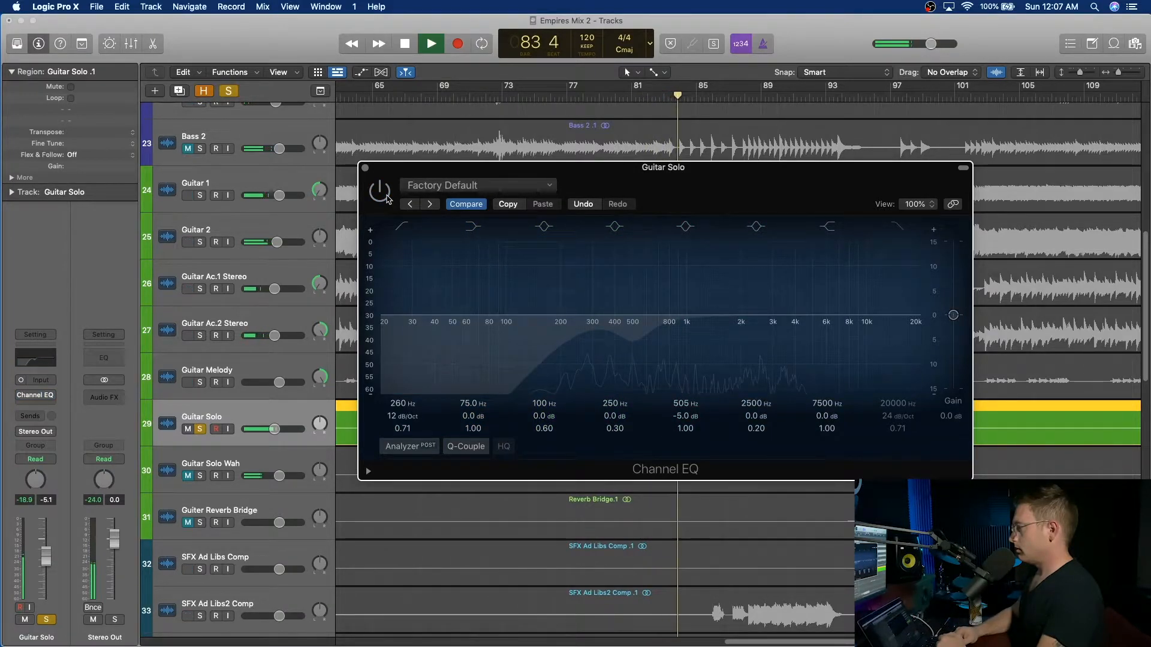
click(387, 199)
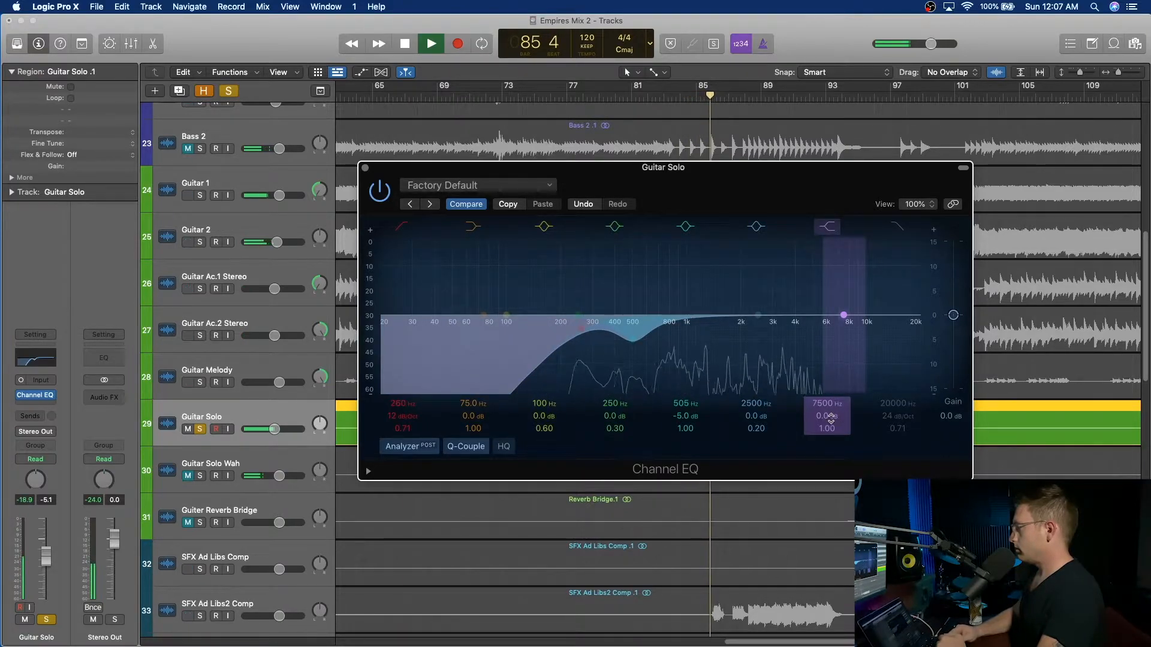
key(space)
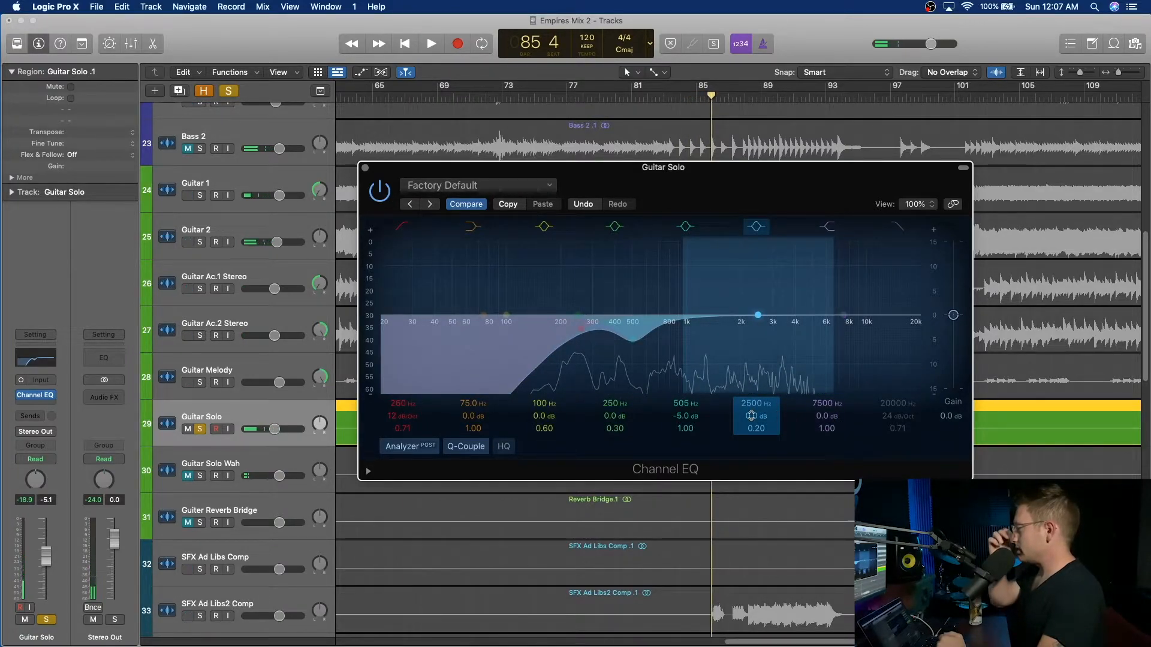
Set the 2500 Hz EQ band to +1.1 dB with a Q of 6.60, and loop playback from bar 77 to about bar 84.
drag(756, 416, 755, 366)
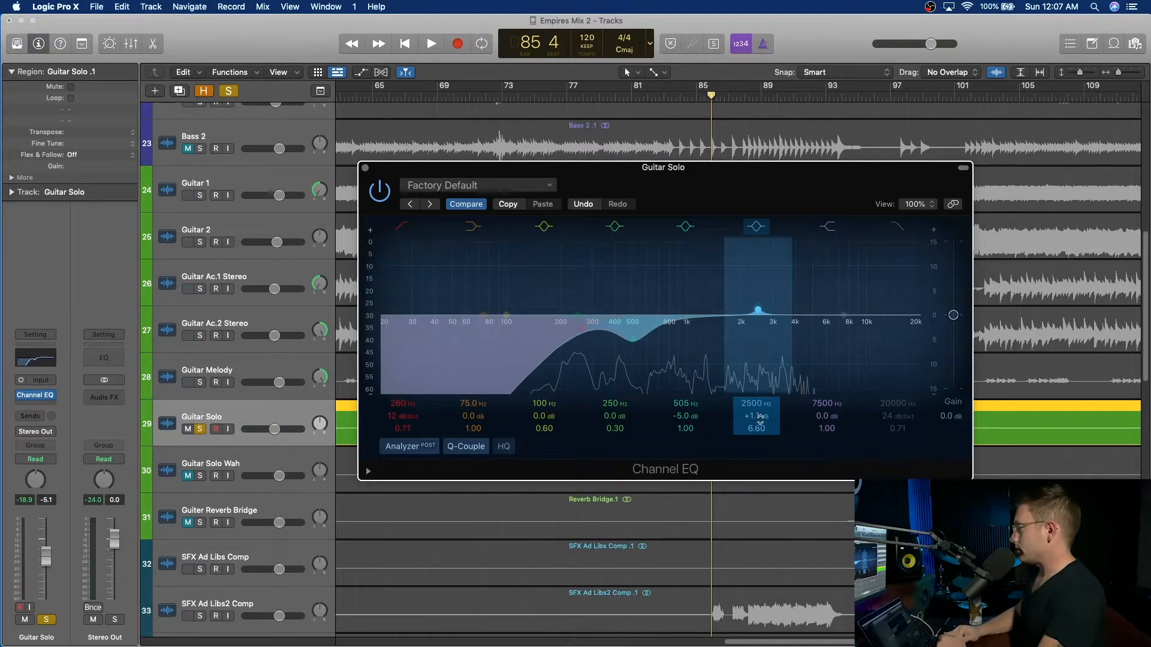
drag(748, 177, 794, 450)
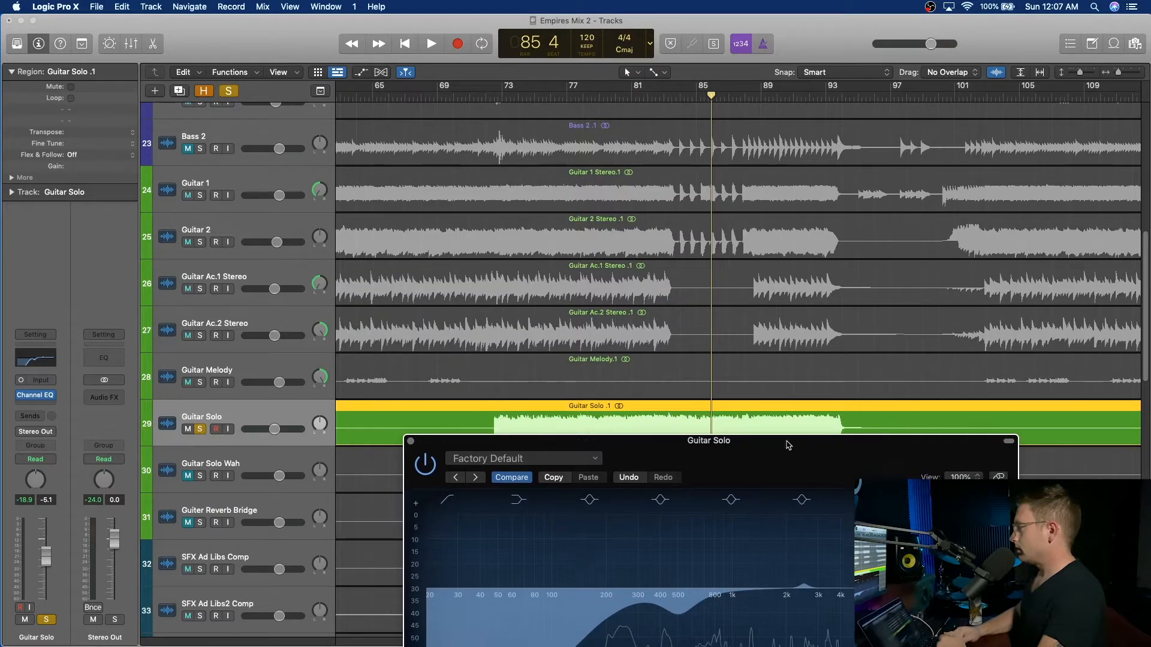
drag(587, 77, 680, 78)
key(space)
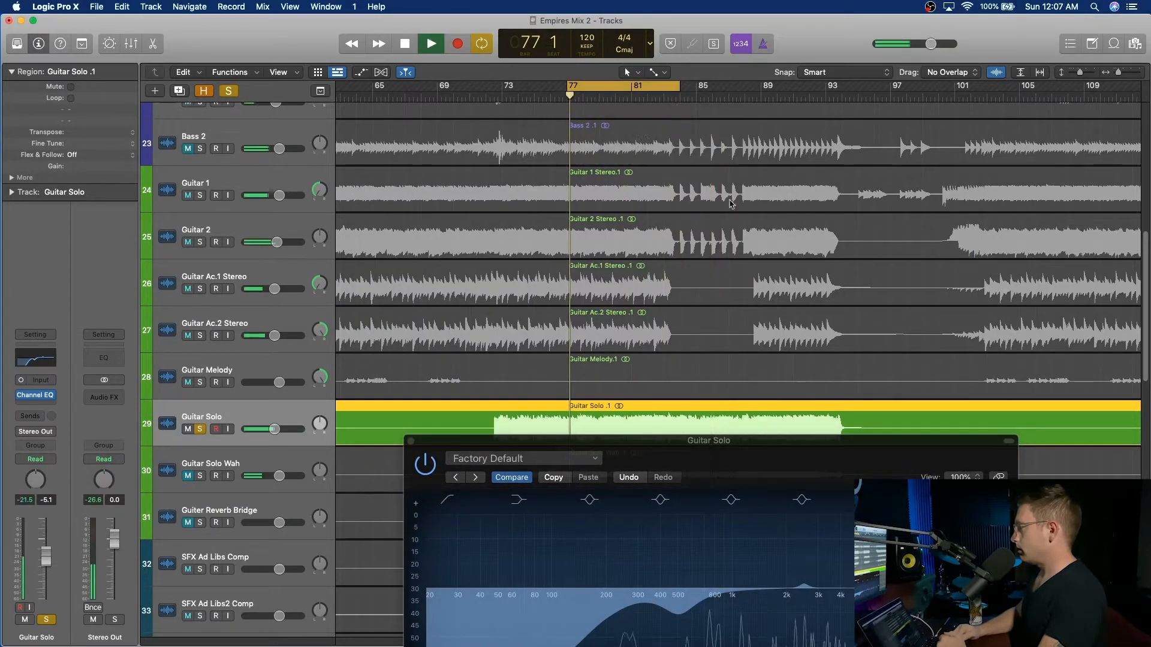
drag(804, 451, 806, 199)
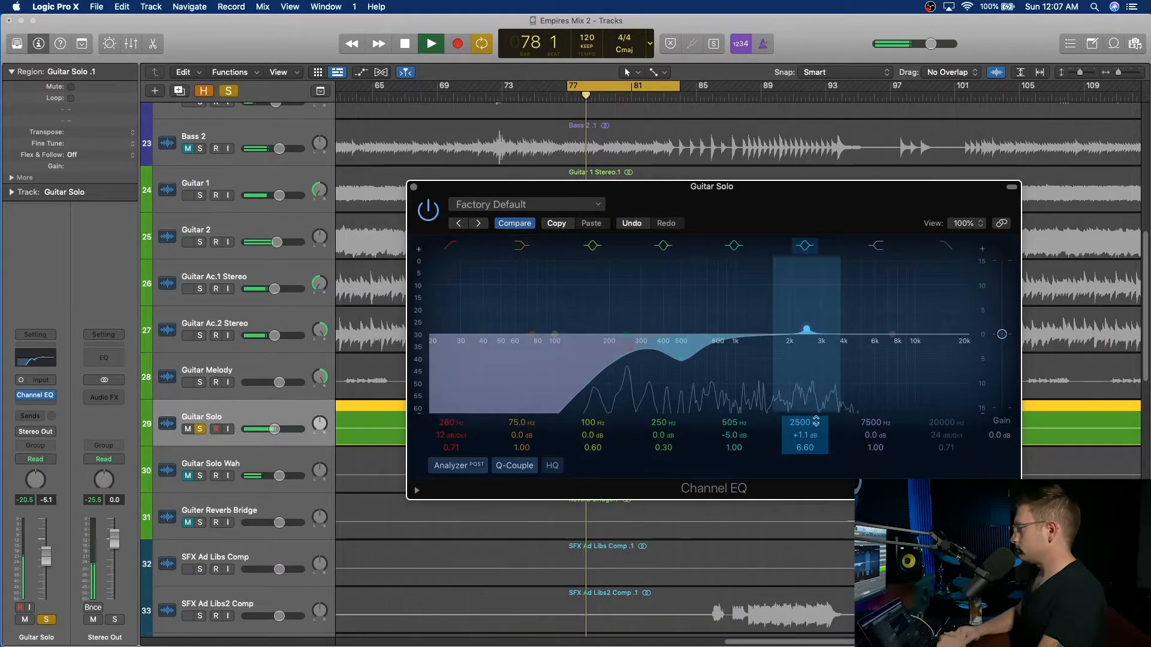
Sweep the narrow band as a boost, set it to 3340 Hz and -10 dB, add a 9450 Hz high cut, and close the EQ.
drag(807, 329, 829, 258)
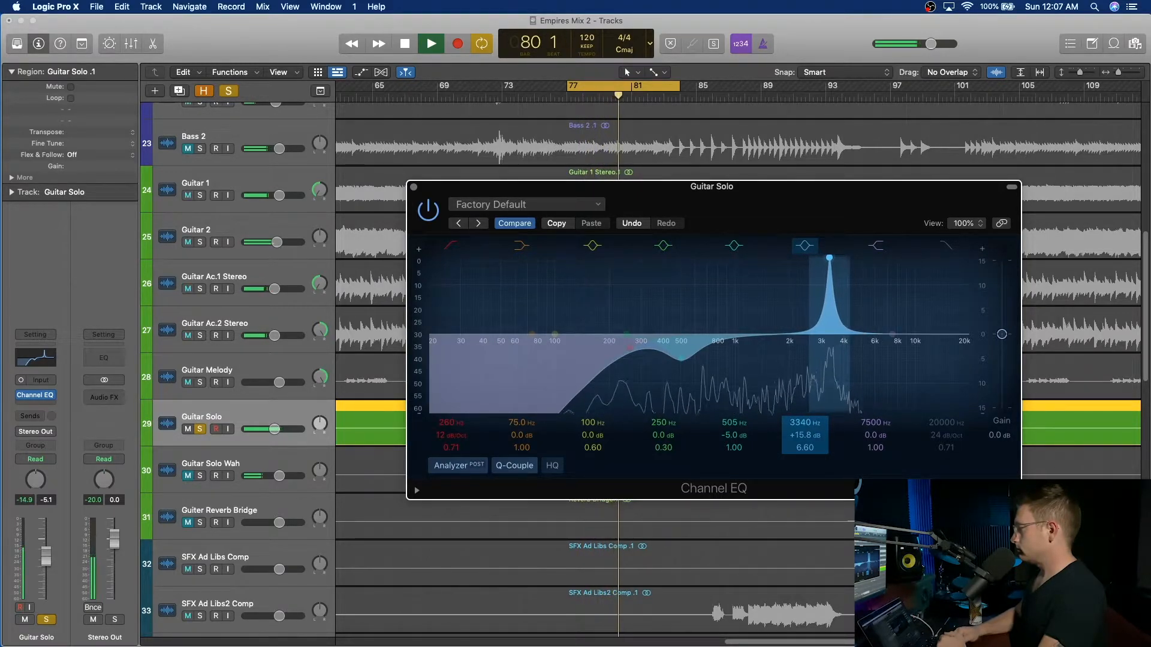
drag(803, 433, 803, 486)
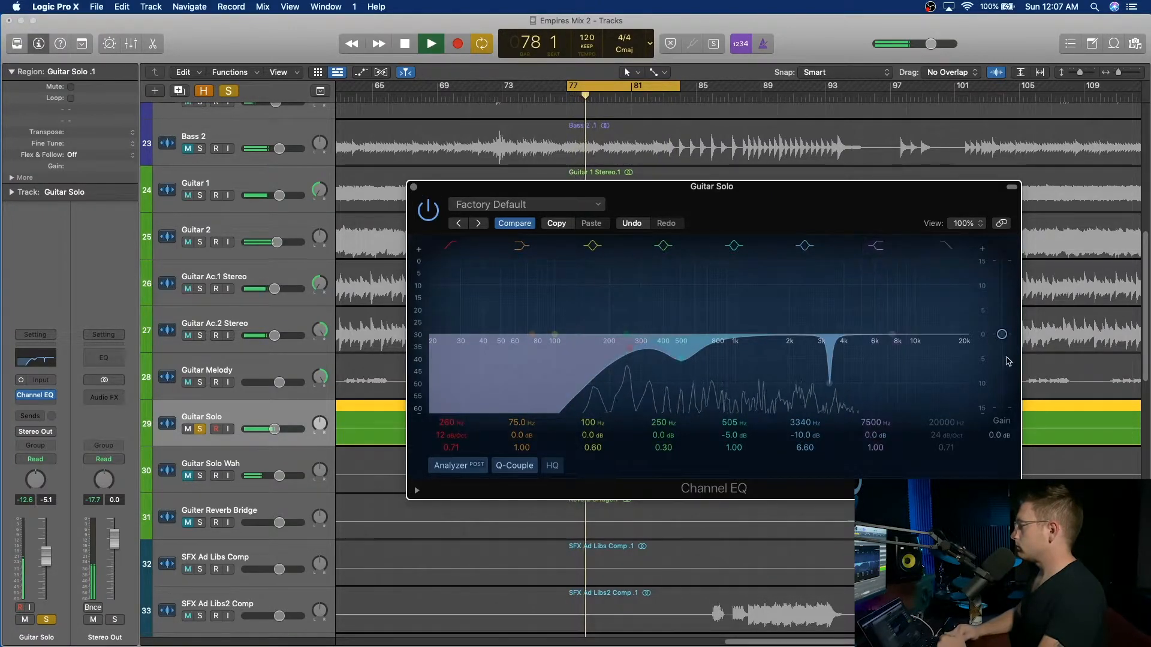
click(947, 247)
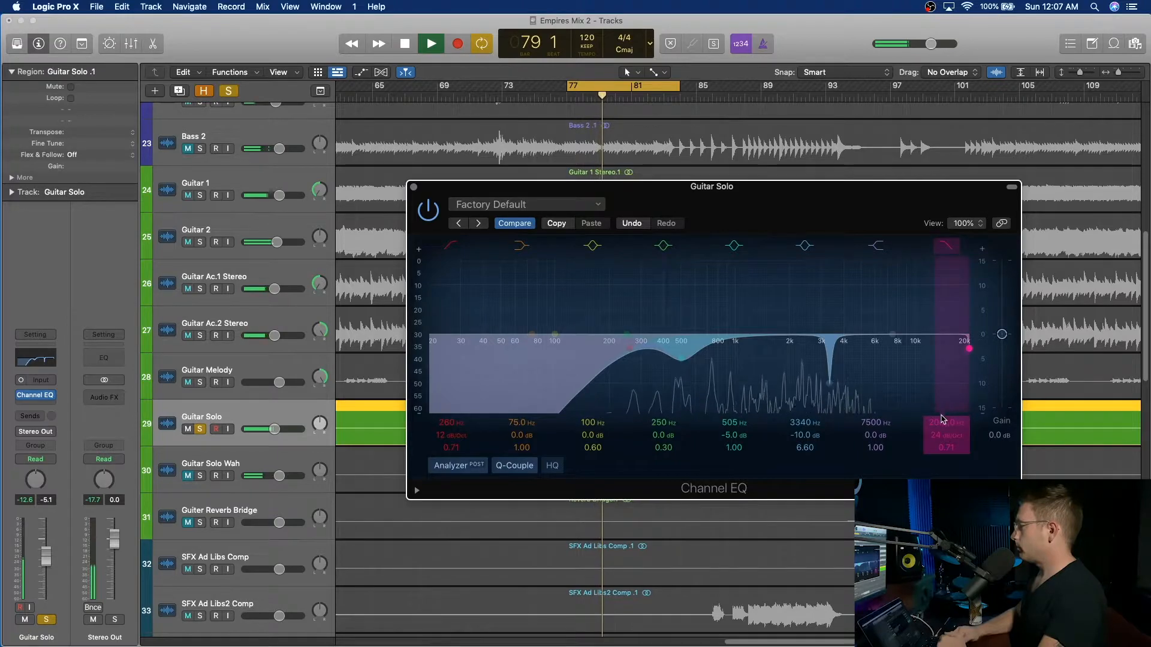
drag(968, 349, 910, 348)
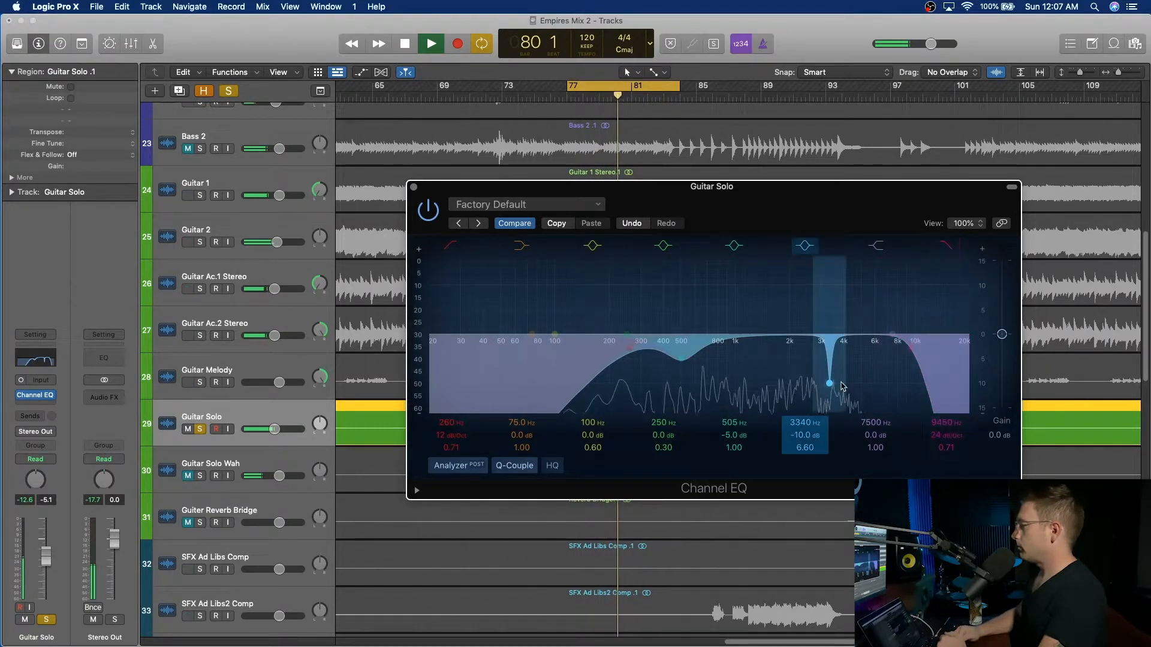
click(413, 188)
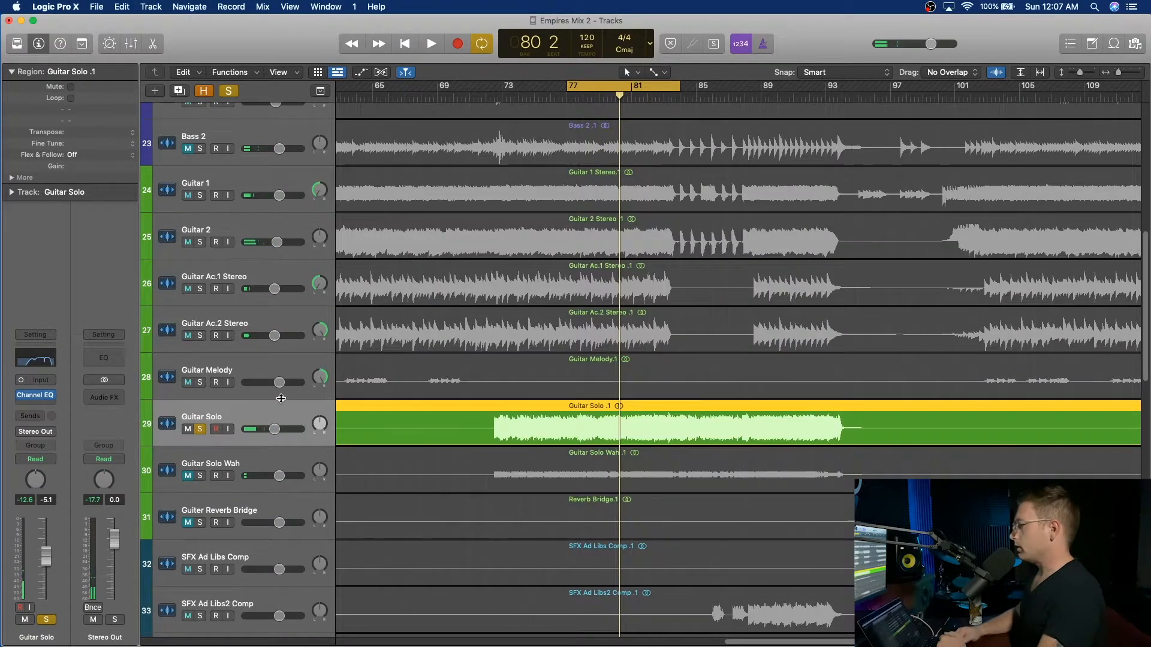
Add a mono Compressor to Guitar Solo using the Studio FET model, with auto gain and auto release off.
click(50, 398)
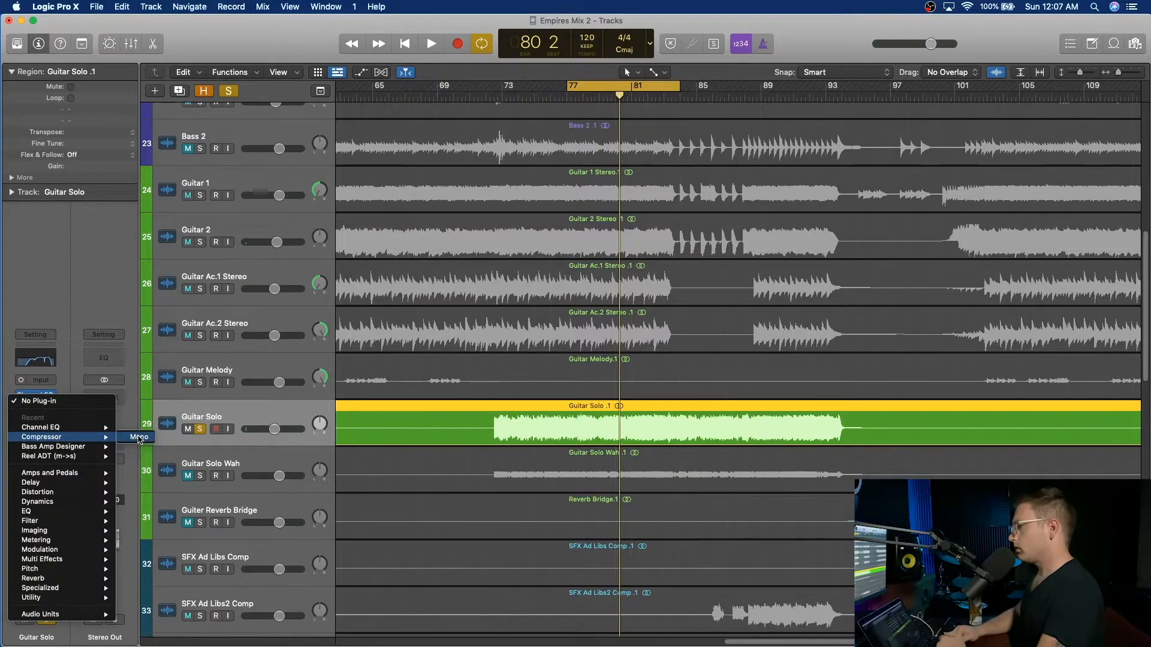
click(139, 438)
click(574, 242)
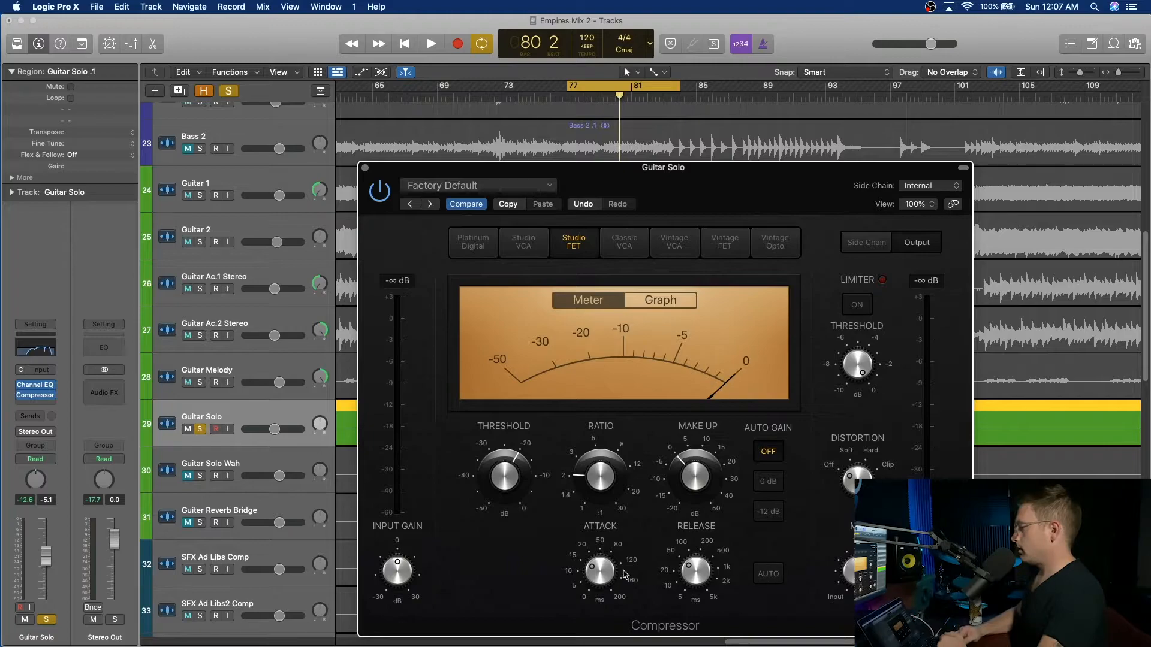
Lower the Guitar Solo compressor threshold to about -23.5 dB during playback, and close the compressor.
key(space)
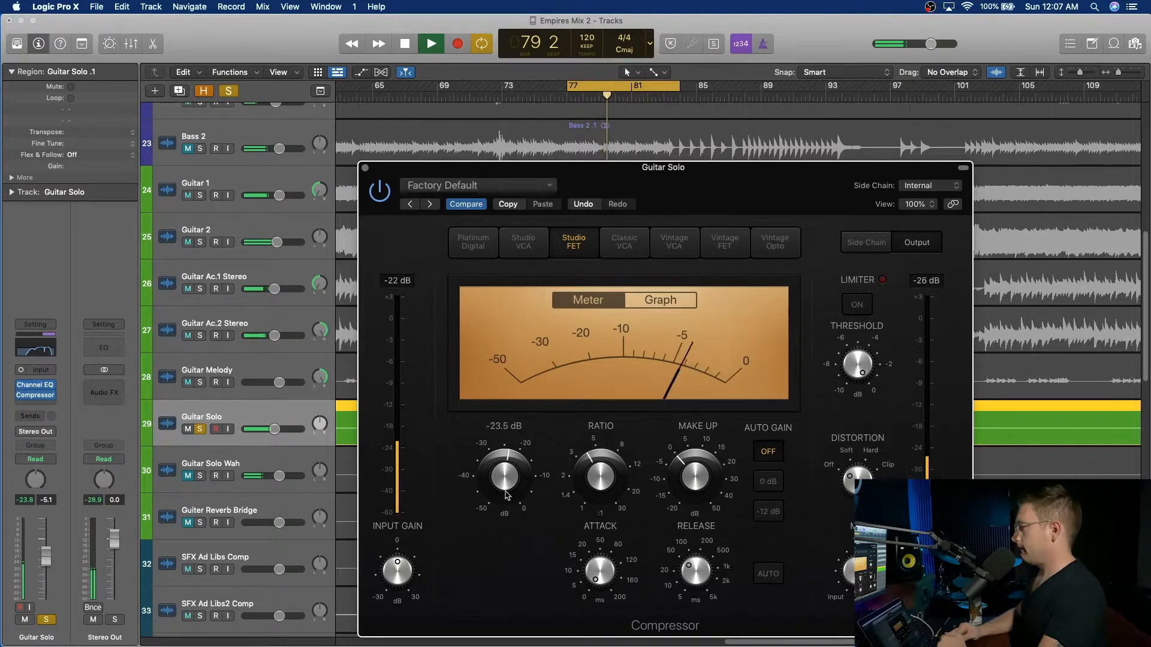
click(365, 168)
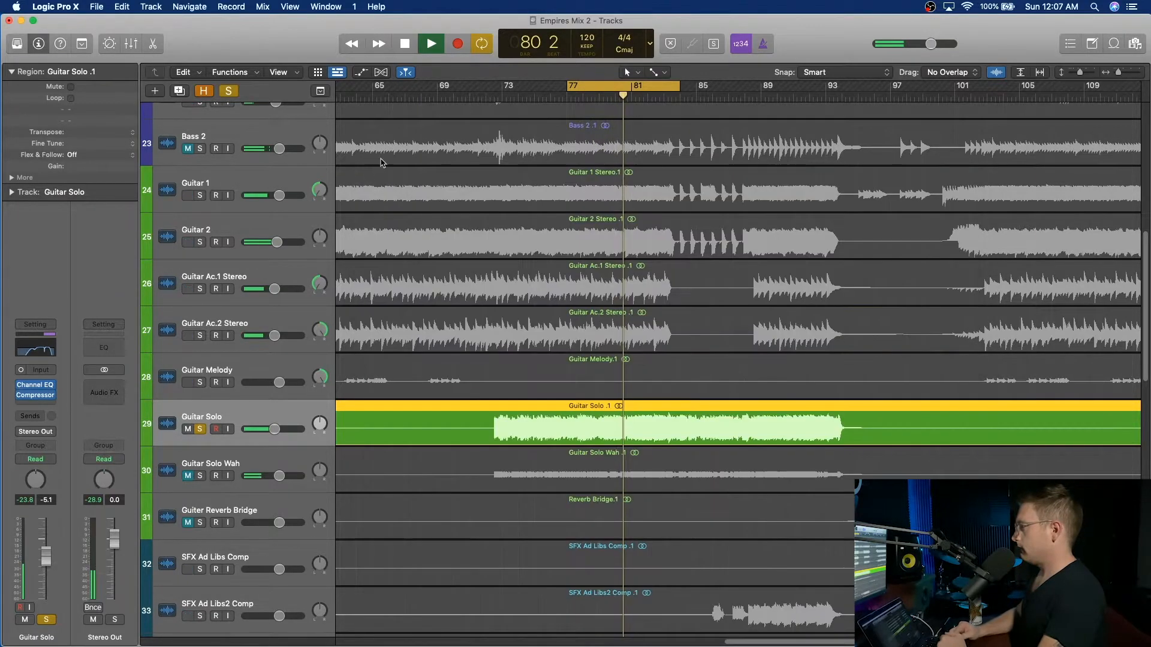
Turn off cycle playback, take Guitar Solo out of solo, and raise its track volume to -0.7 dB.
key(c)
key(s)
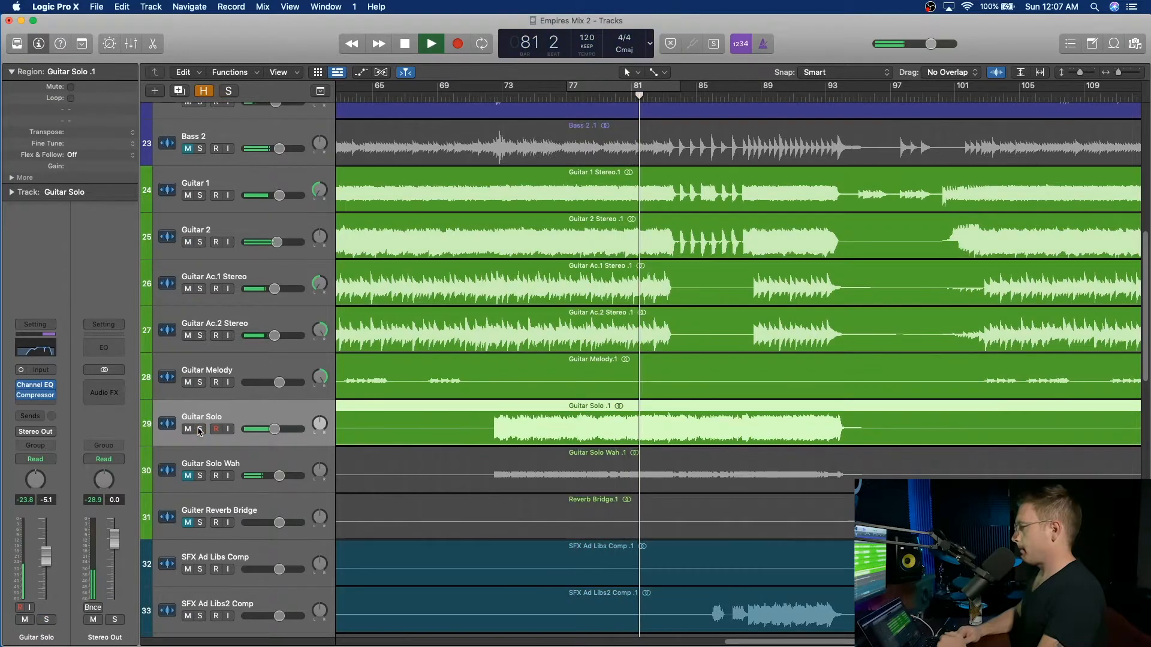
drag(274, 430, 285, 429)
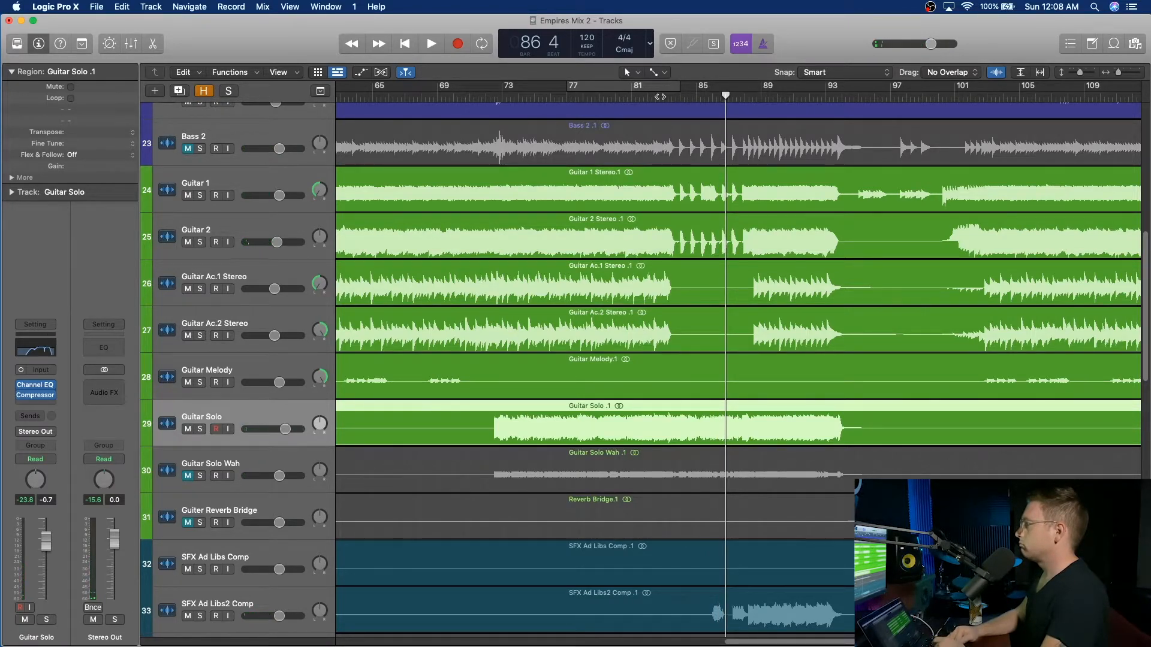
Play the full mix over the solo section, restarting from bar 84 to check the Guitar Solo level.
click(660, 96)
key(space)
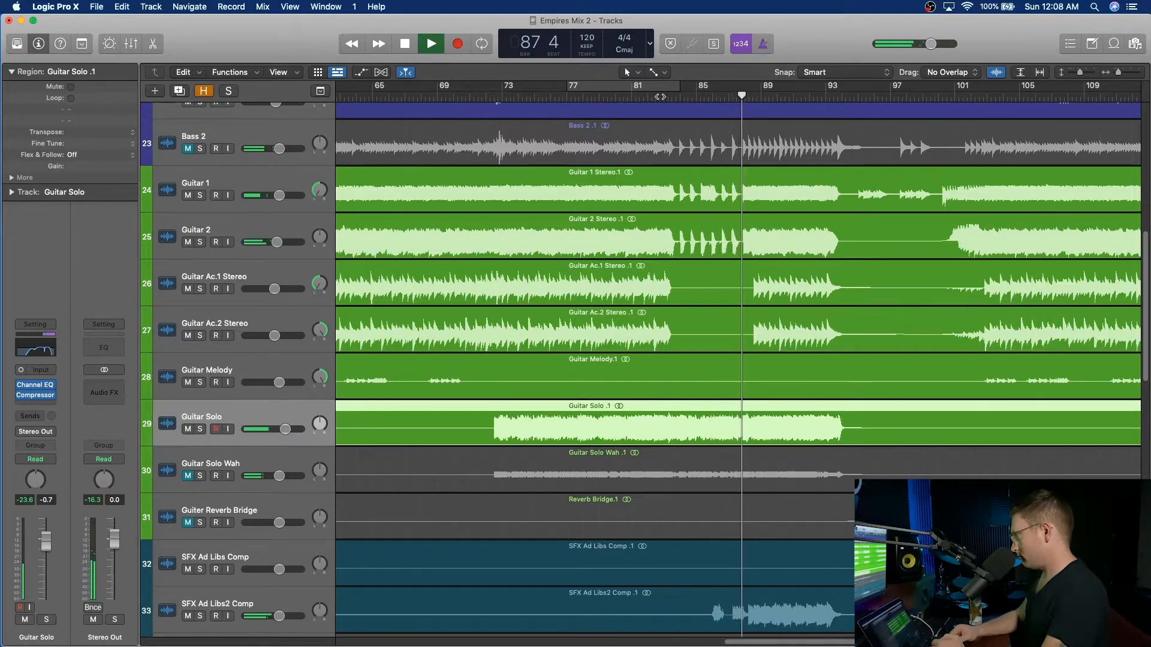
key(space)
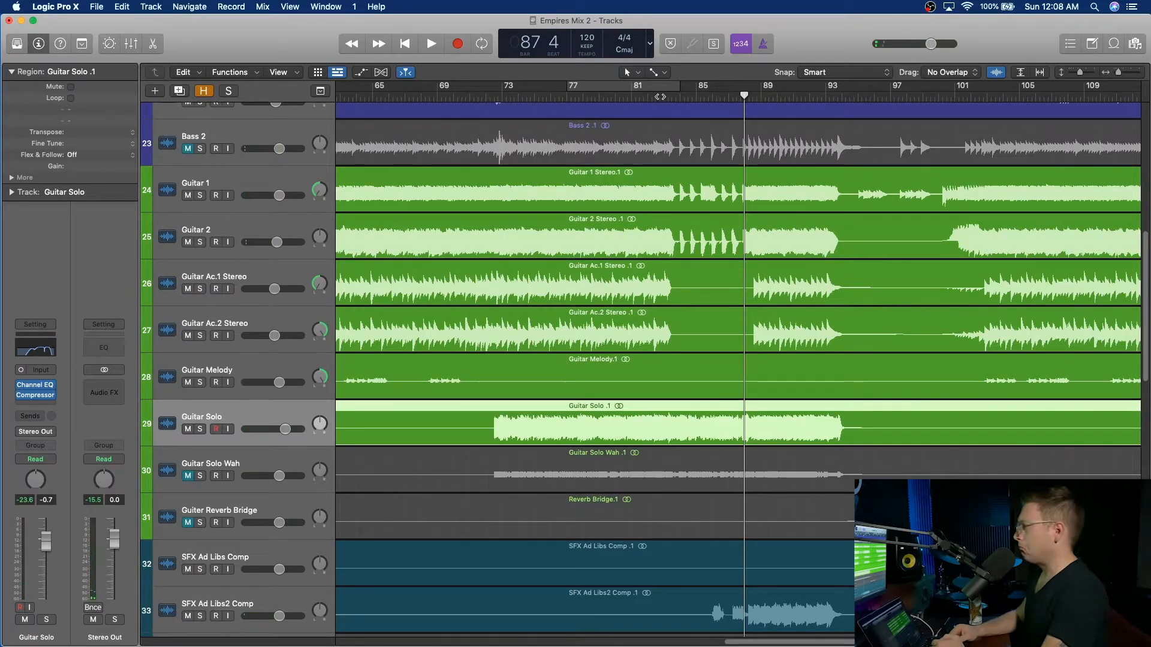
click(674, 94)
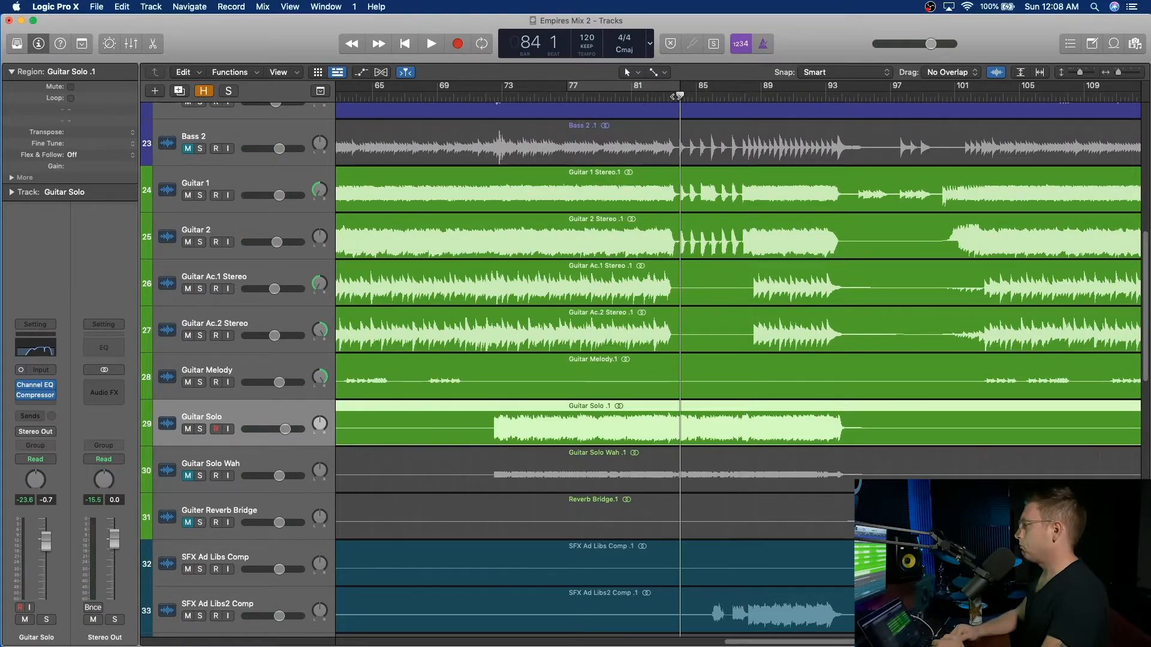
key(space)
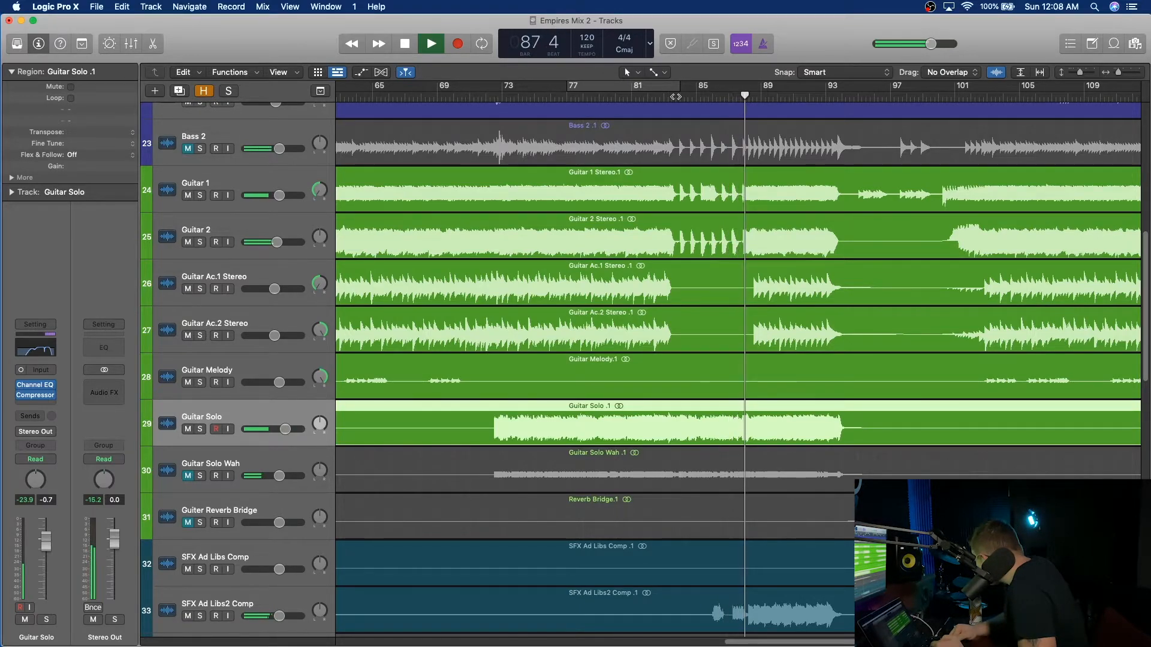
key(space)
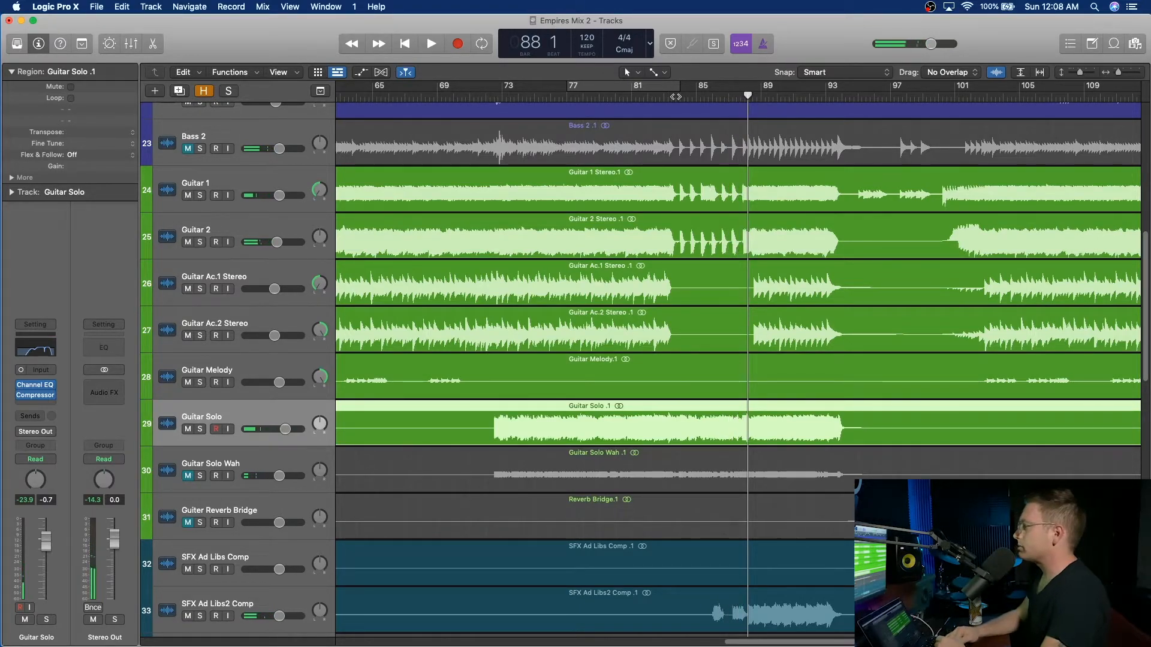
Solo Guitar 1 and play it from about bar 84 to about bar 88.
scroll(771, 242, up, 3)
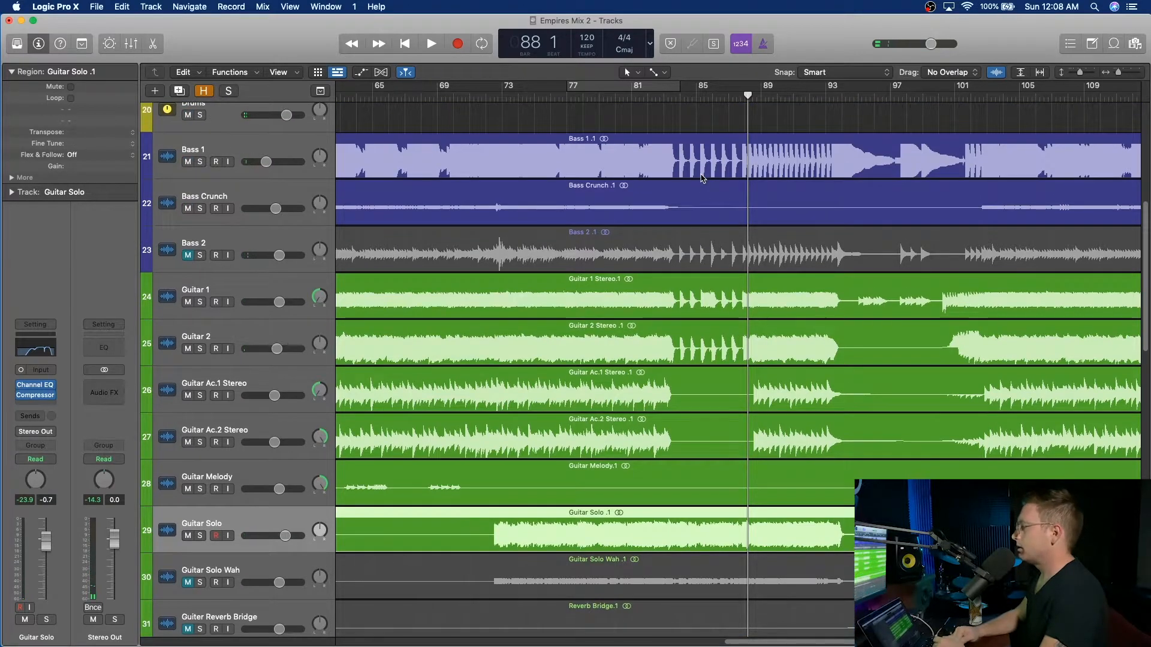
scroll(702, 178, down, 2)
click(201, 239)
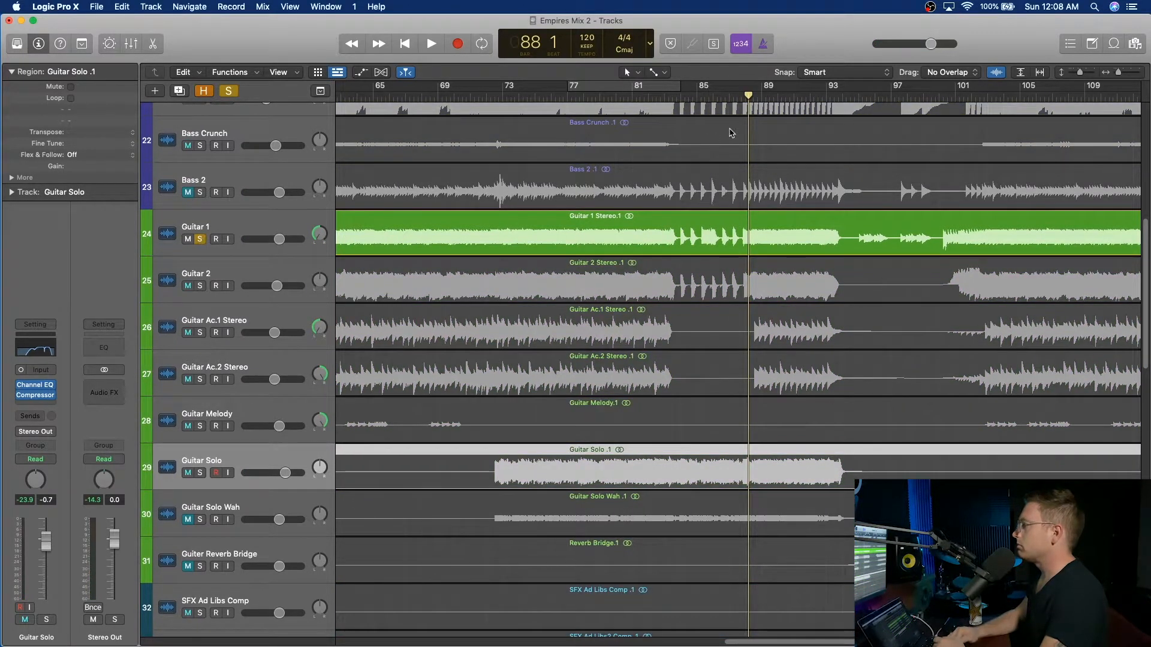
click(684, 98)
key(space)
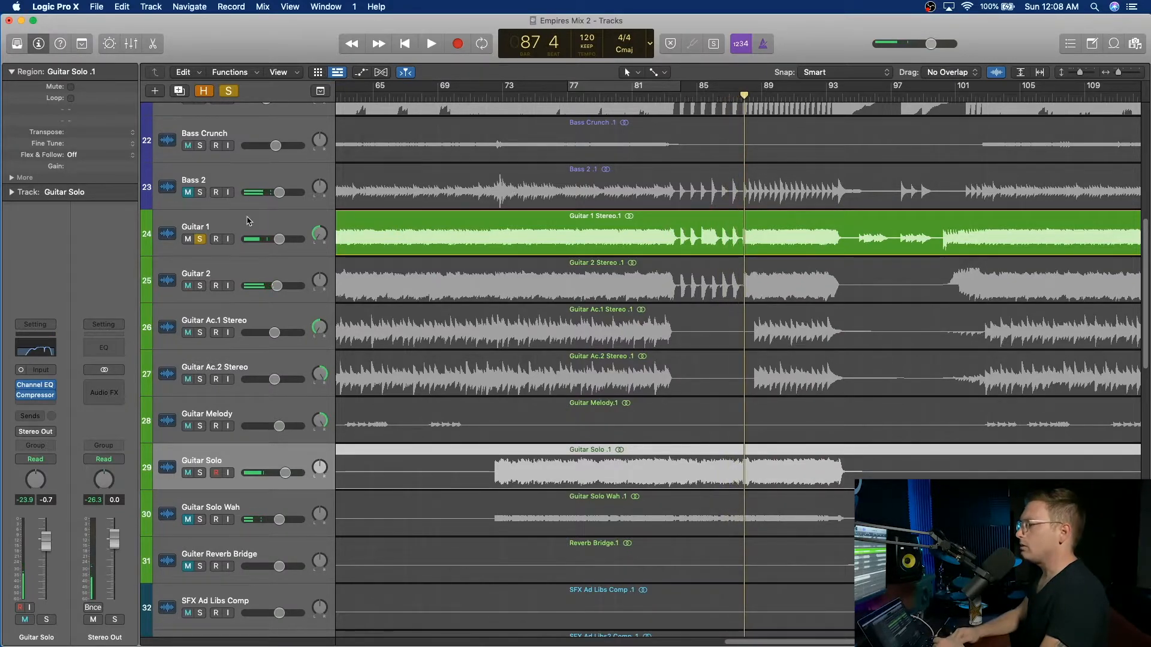
Solo Guitar 2 in place of Guitar 1, play it from about bar 83, and return to the full mix.
click(199, 239)
click(200, 286)
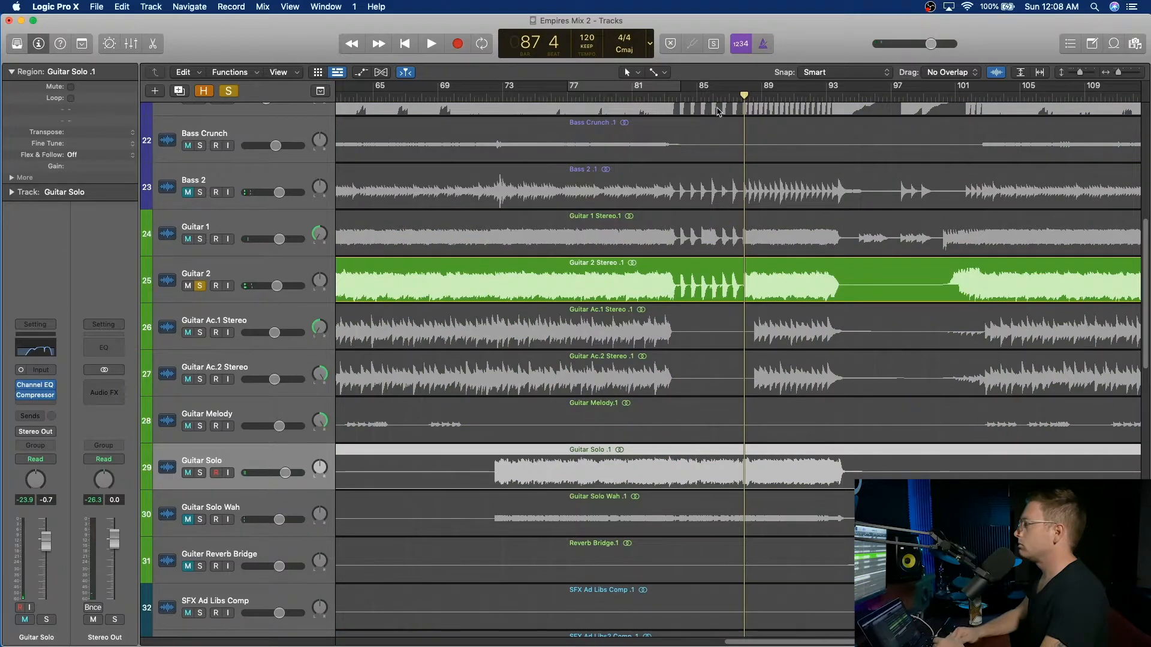
click(678, 96)
key(space)
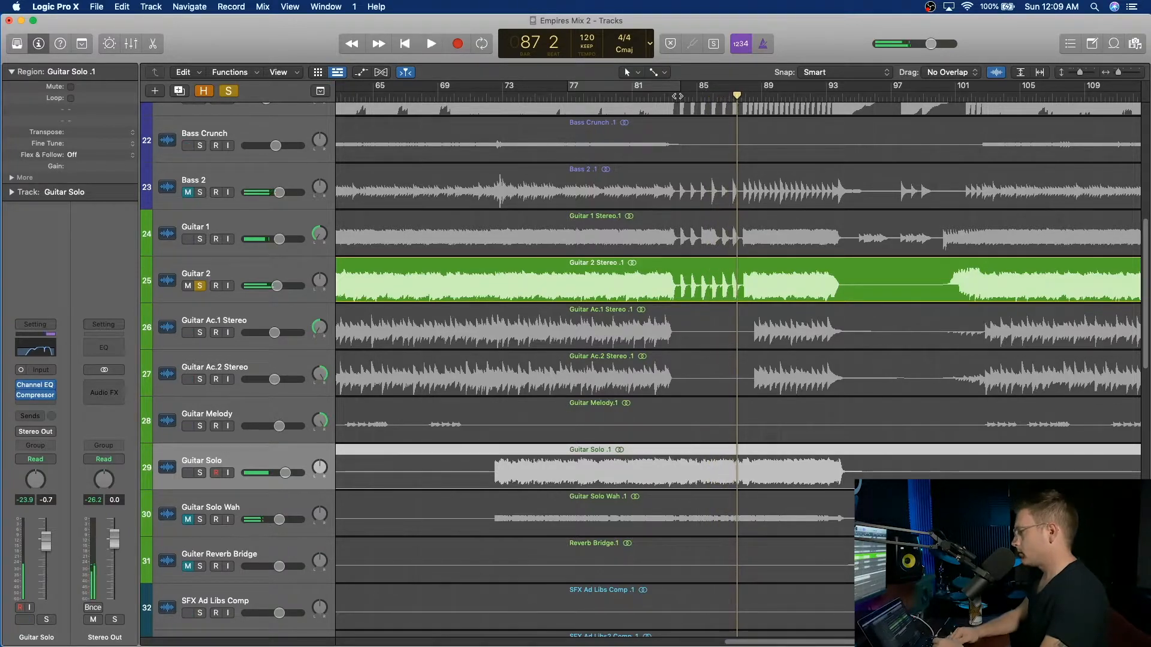
scroll(712, 323, down, 5)
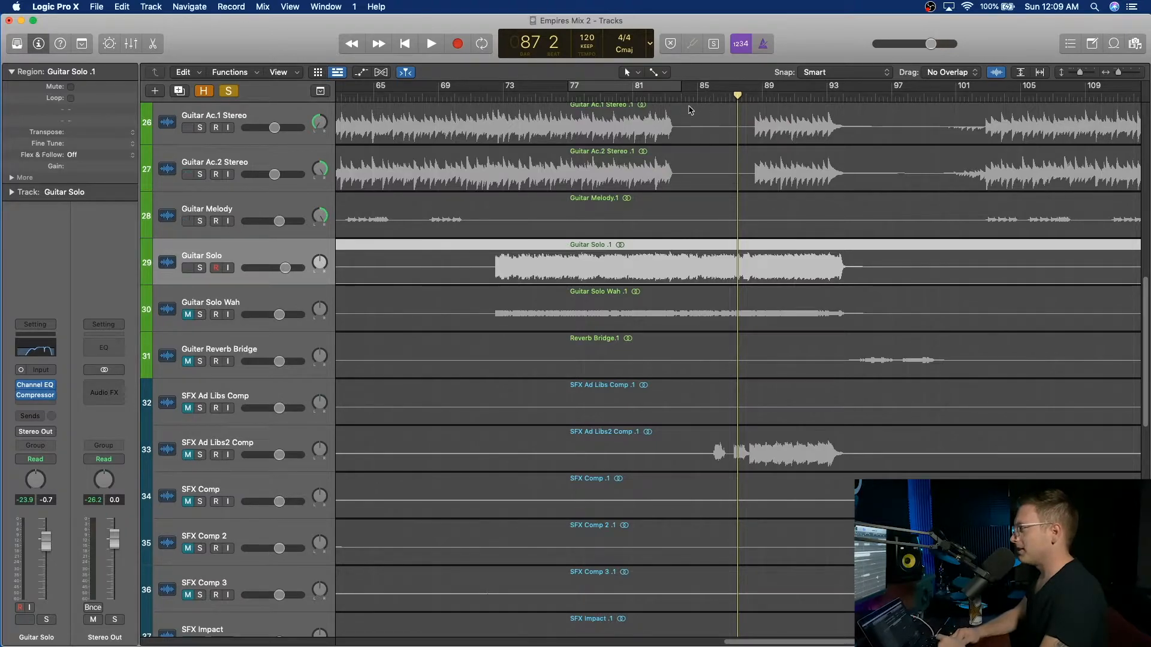
click(671, 96)
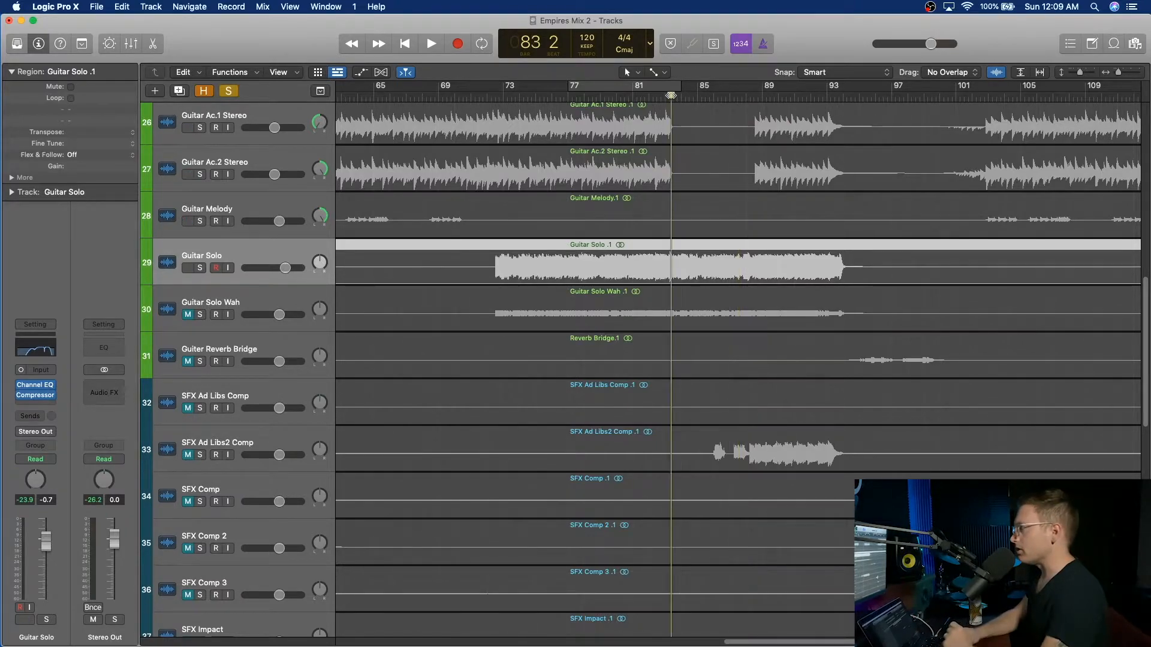
scroll(241, 395, up, 6)
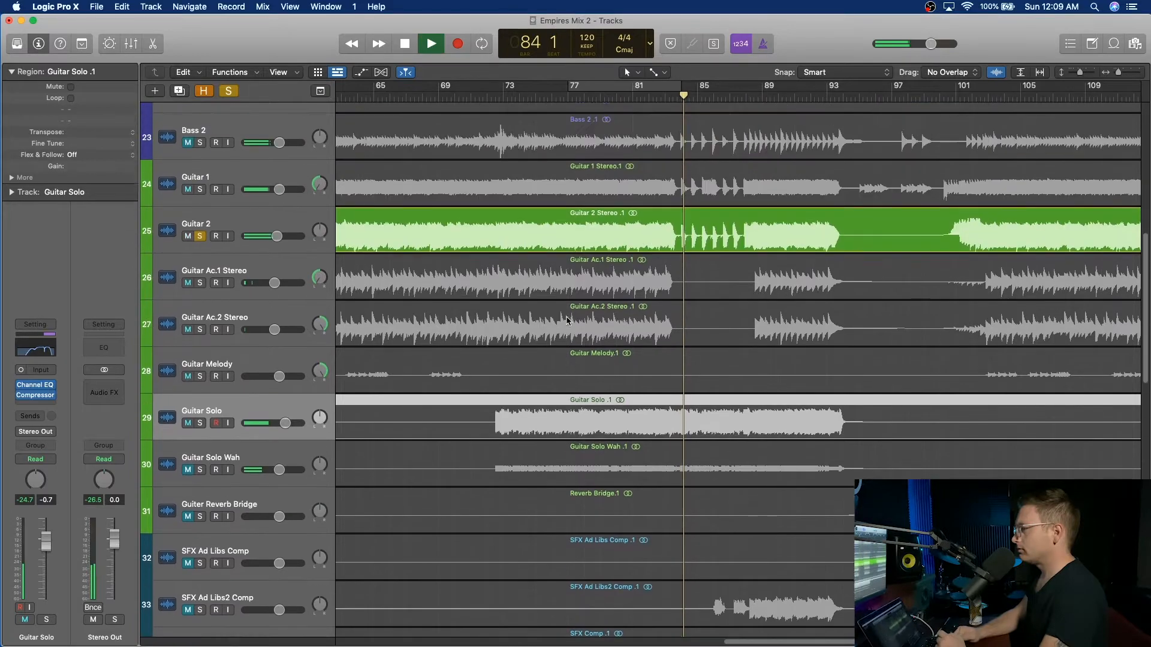
click(200, 427)
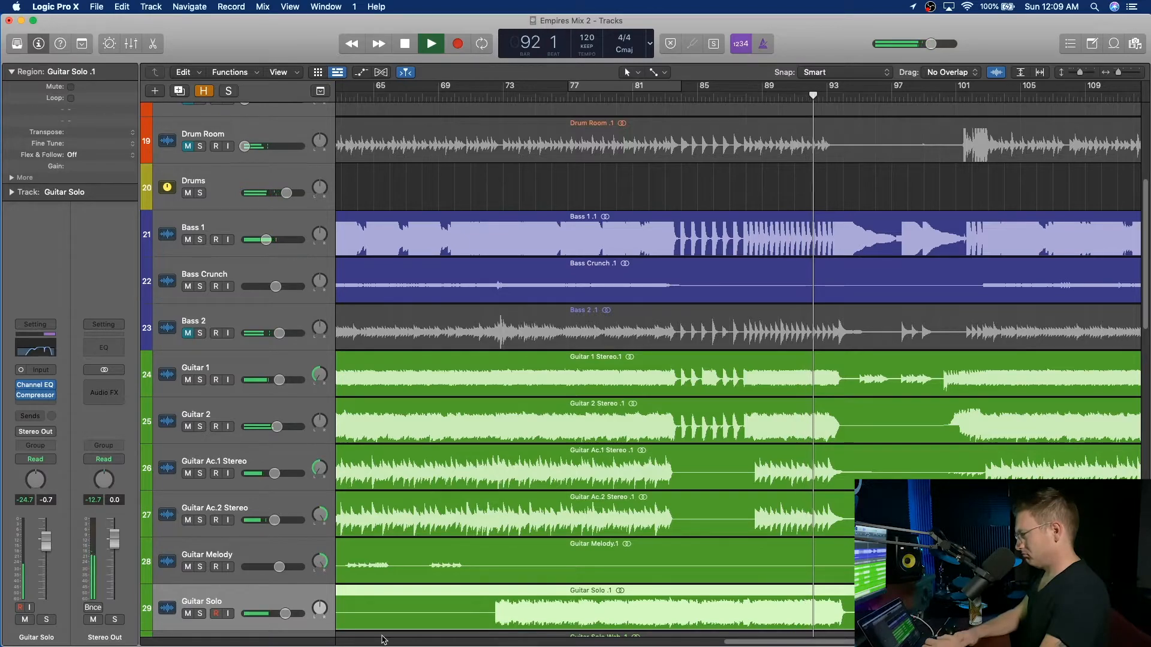
Compare the mix with Guitar Solo muted and unmuted, playing from about bars 80 and 88.
click(187, 616)
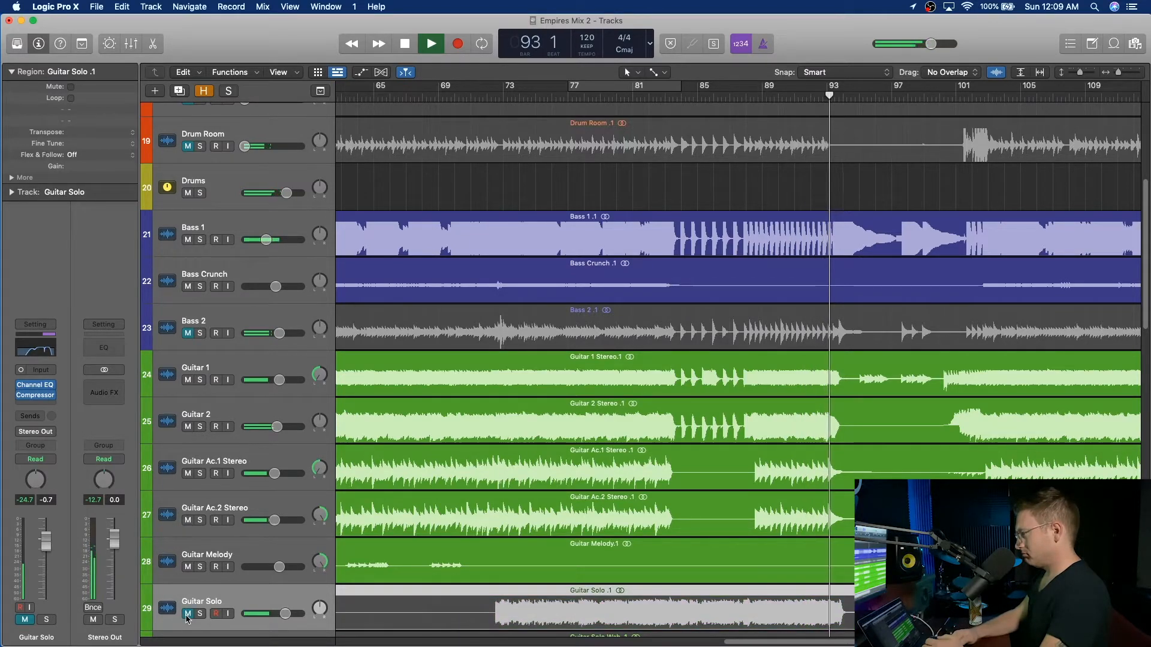
key(space)
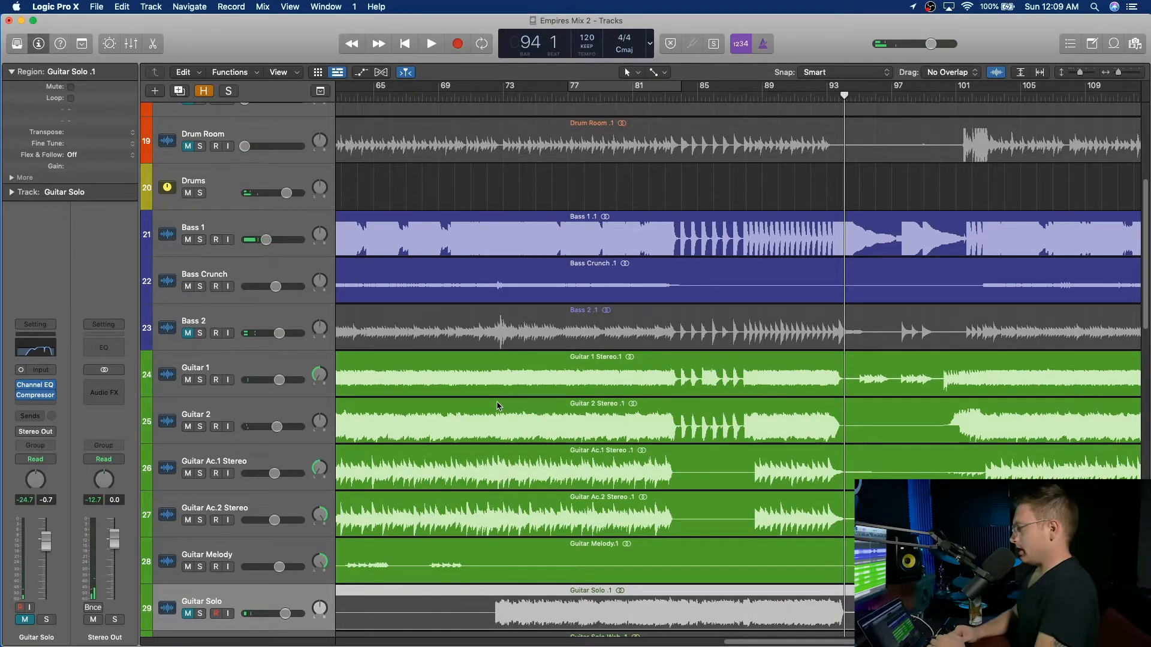
double_click(623, 96)
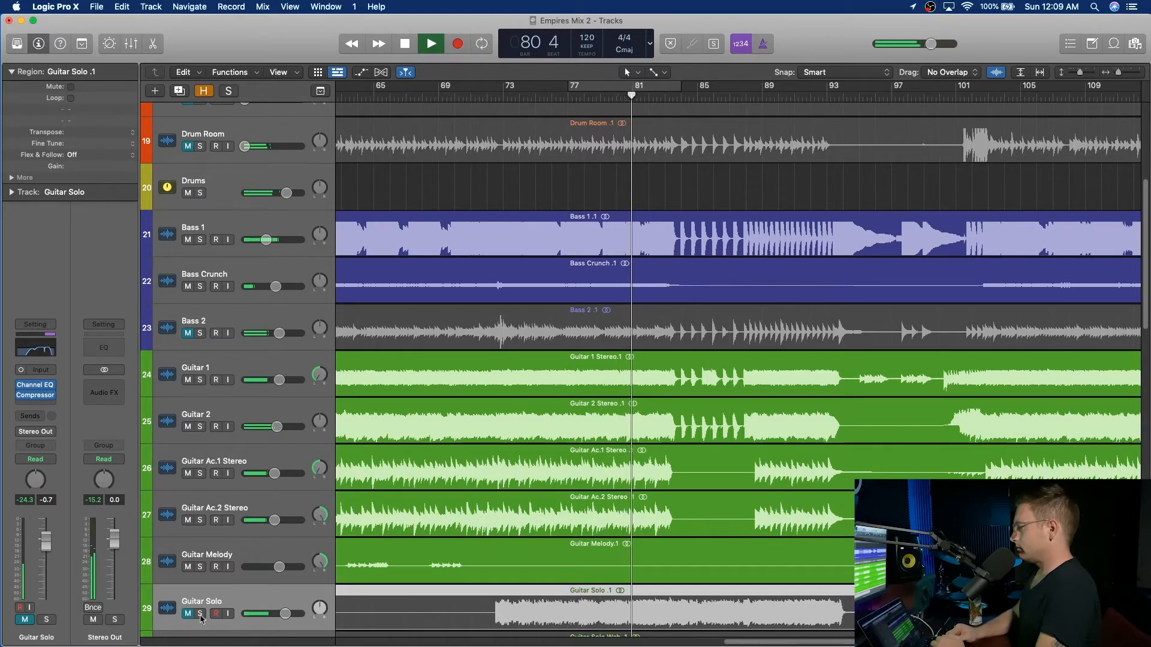
click(745, 97)
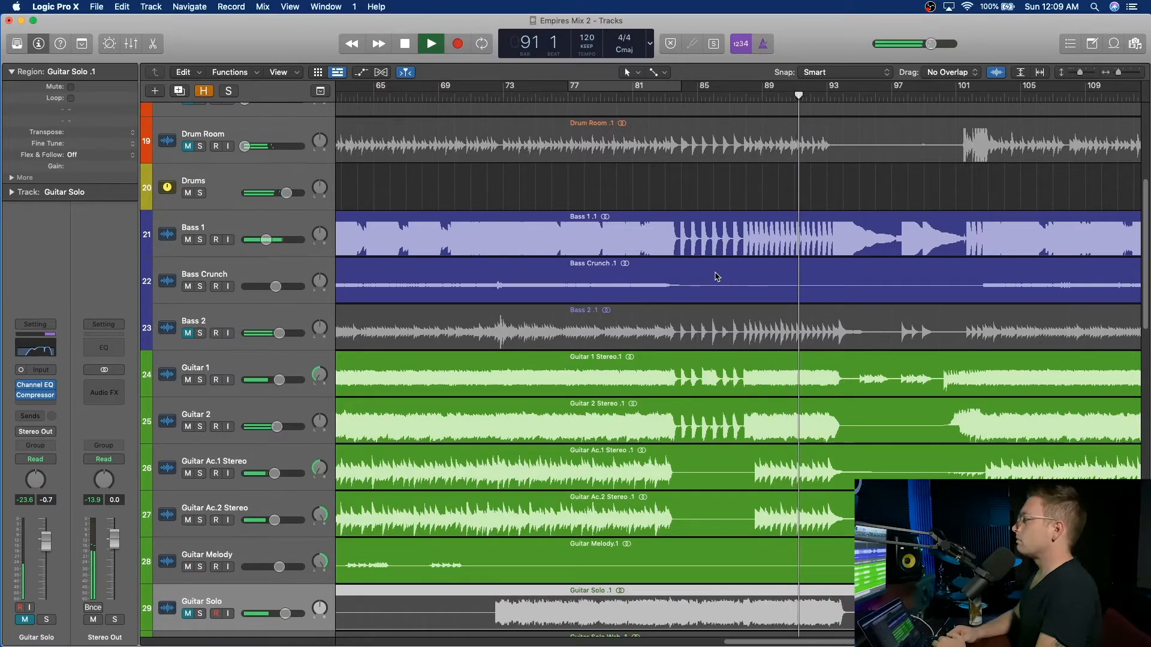
click(189, 614)
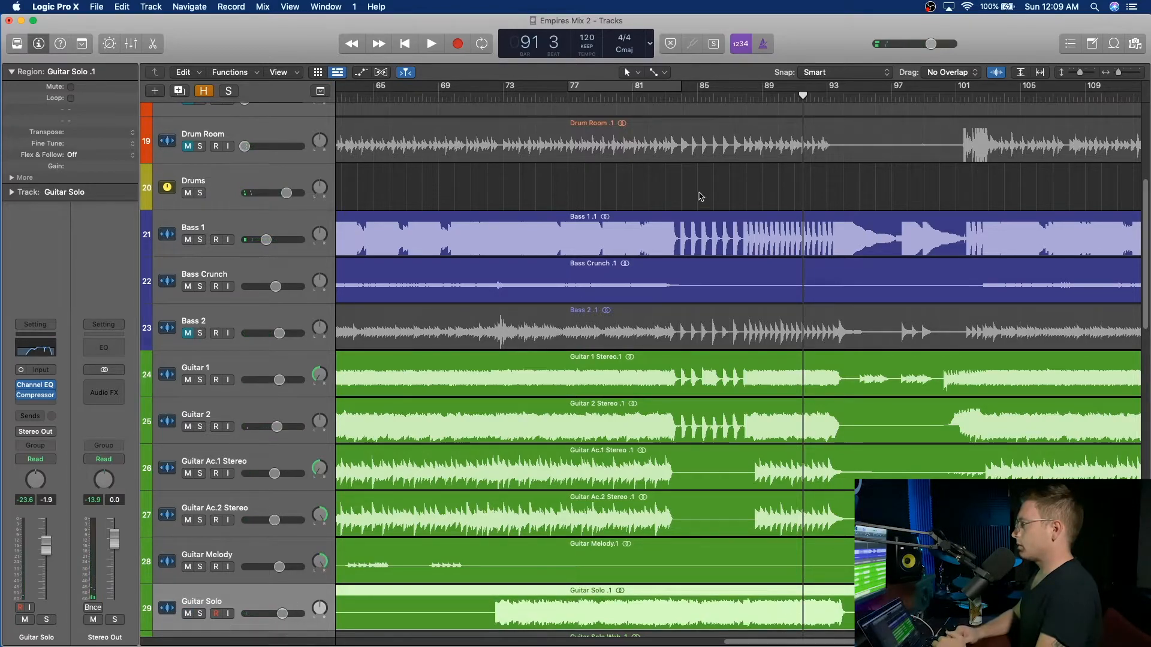
Play the mix from about bar 86 and set the Guitar Solo volume to -2.2 dB.
click(714, 96)
key(space)
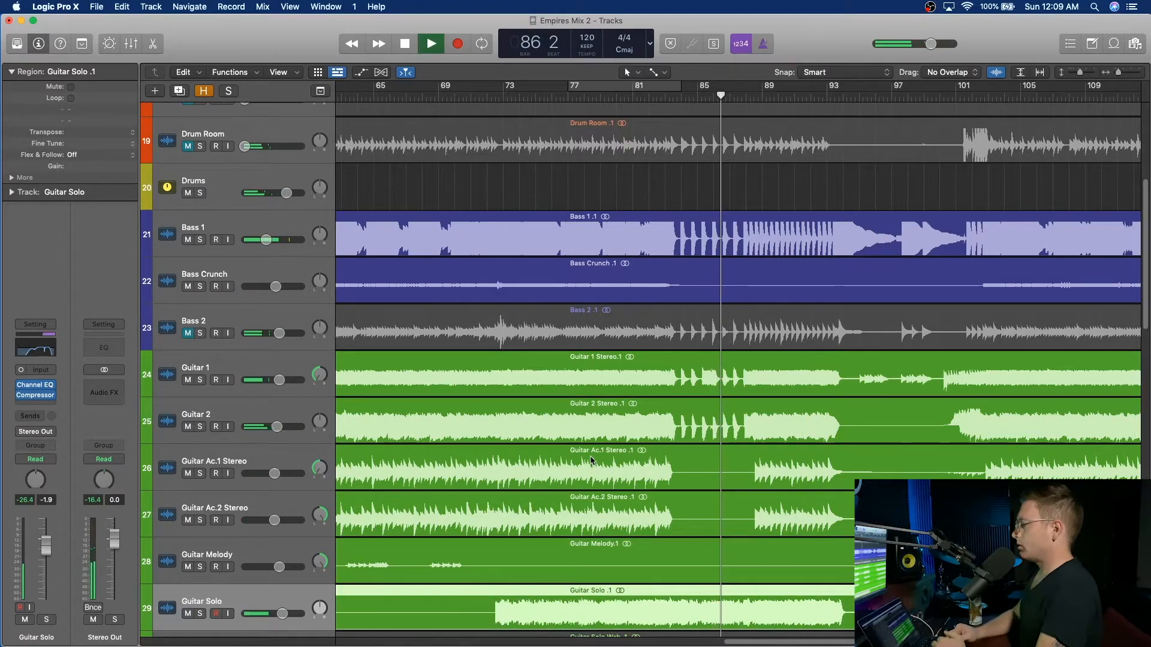
drag(283, 616, 282, 616)
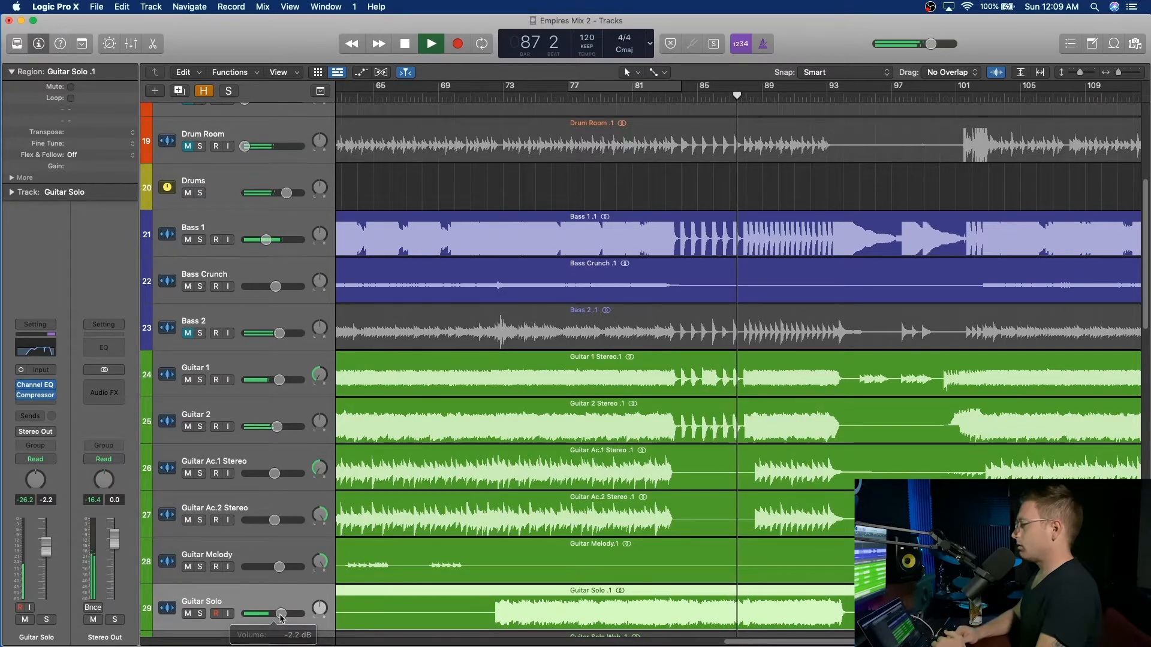
Listen to Guitar Solo on its own near bar 93, stop playback, and take it out of solo.
scroll(334, 360, down, 10)
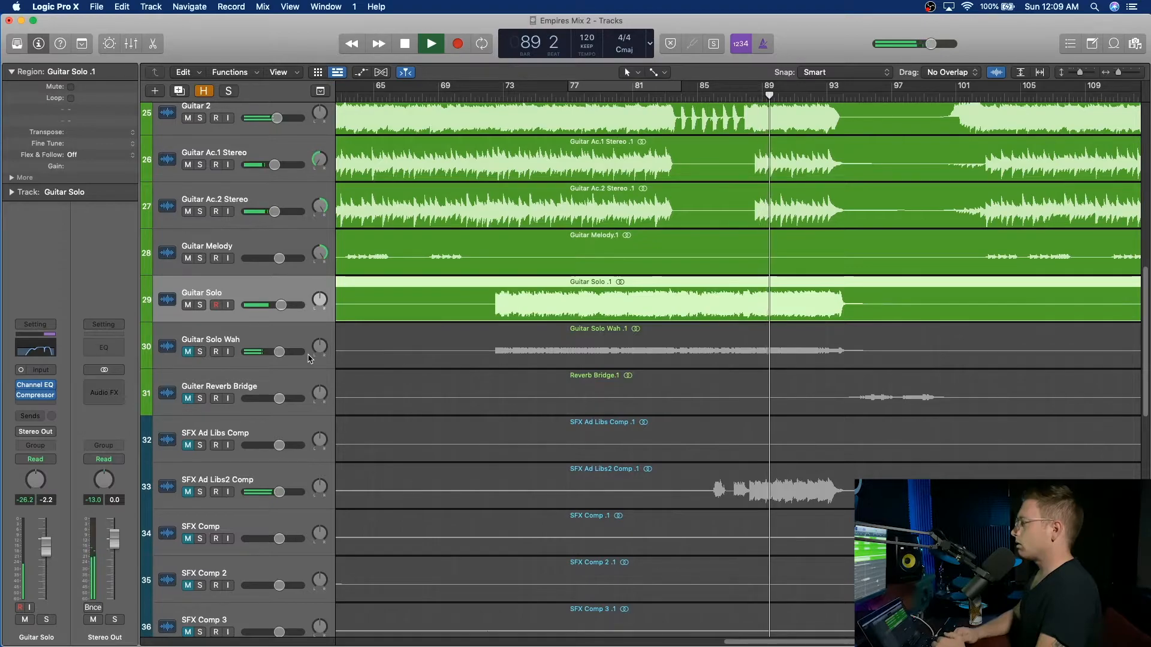
click(201, 305)
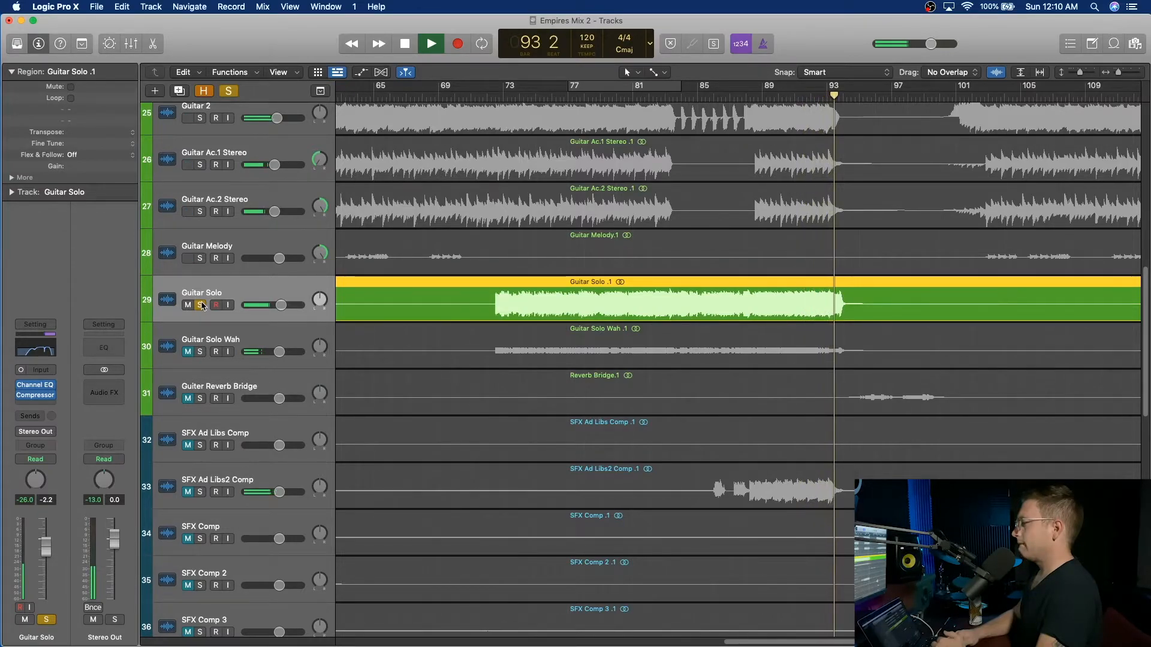
key(space)
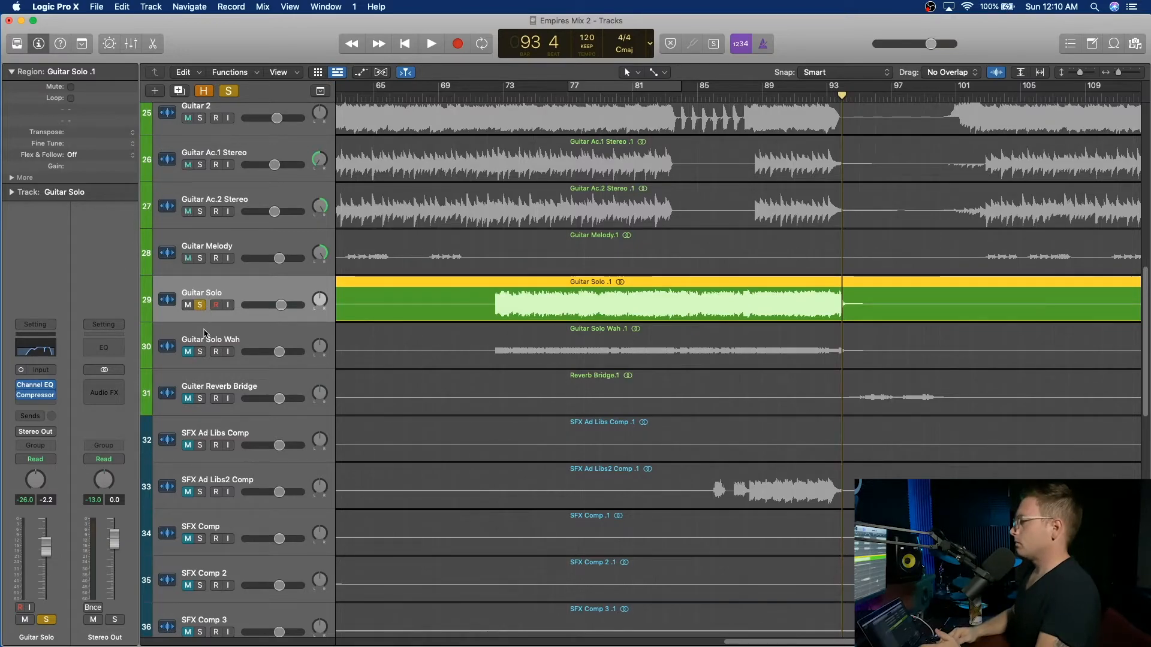
click(201, 305)
Unmute and solo Guitar Solo Wah, and play it from bar 83.
click(188, 352)
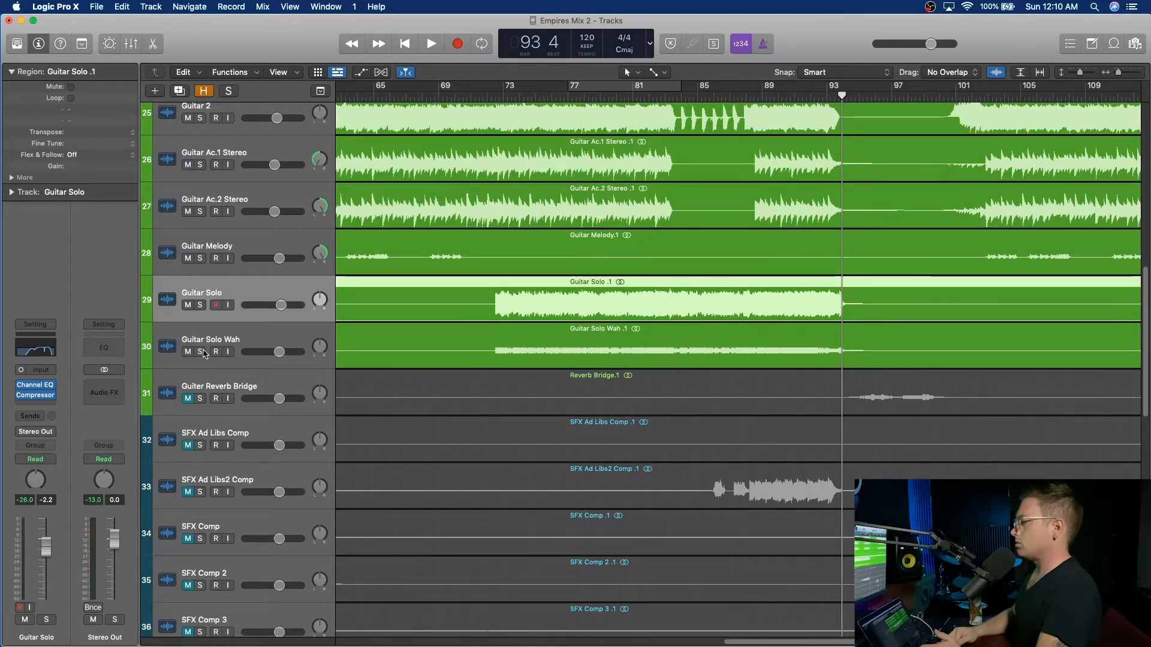
click(201, 352)
click(663, 97)
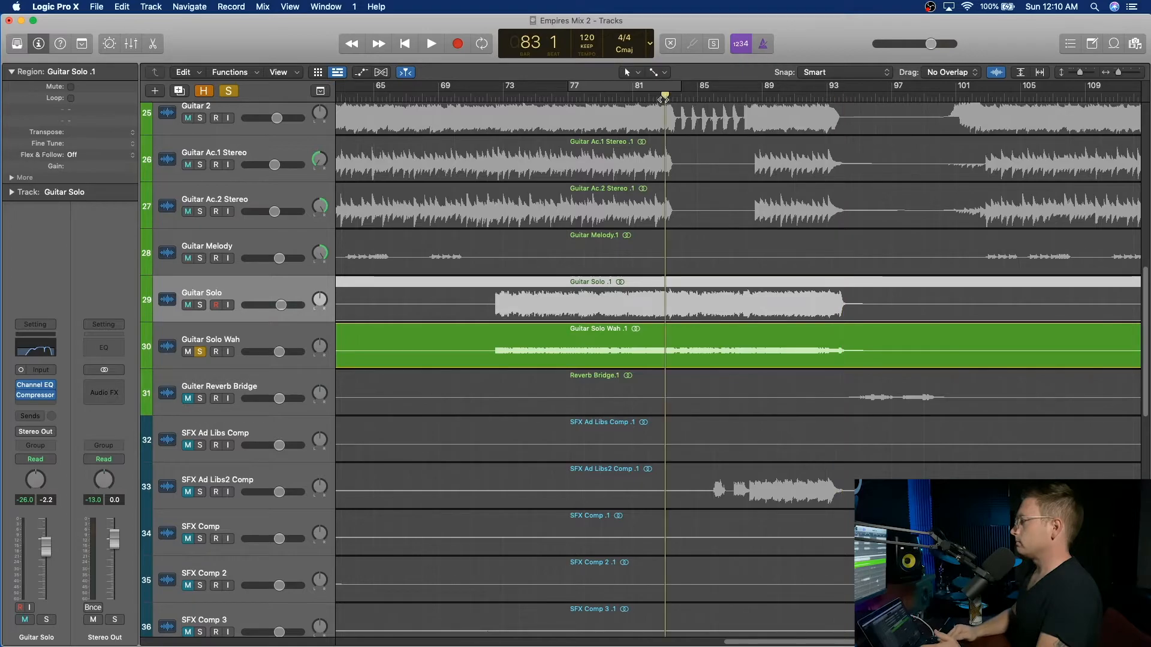
key(space)
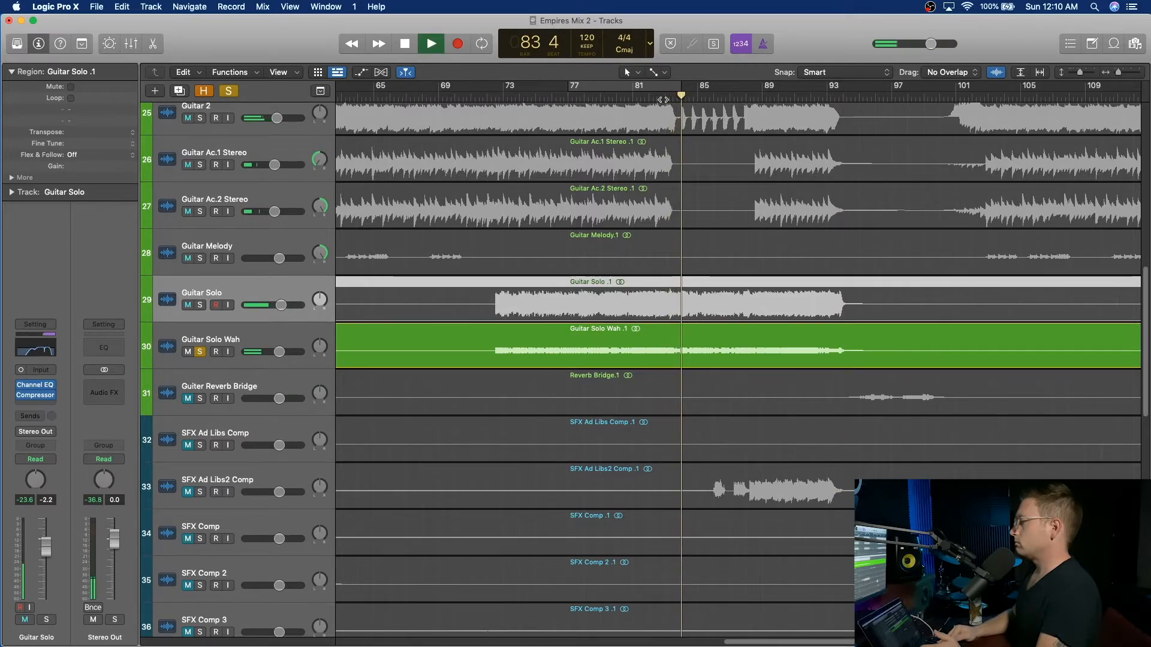
Select the Guitar Solo Wah track and lower its volume to -5.4 dB during playback.
click(226, 343)
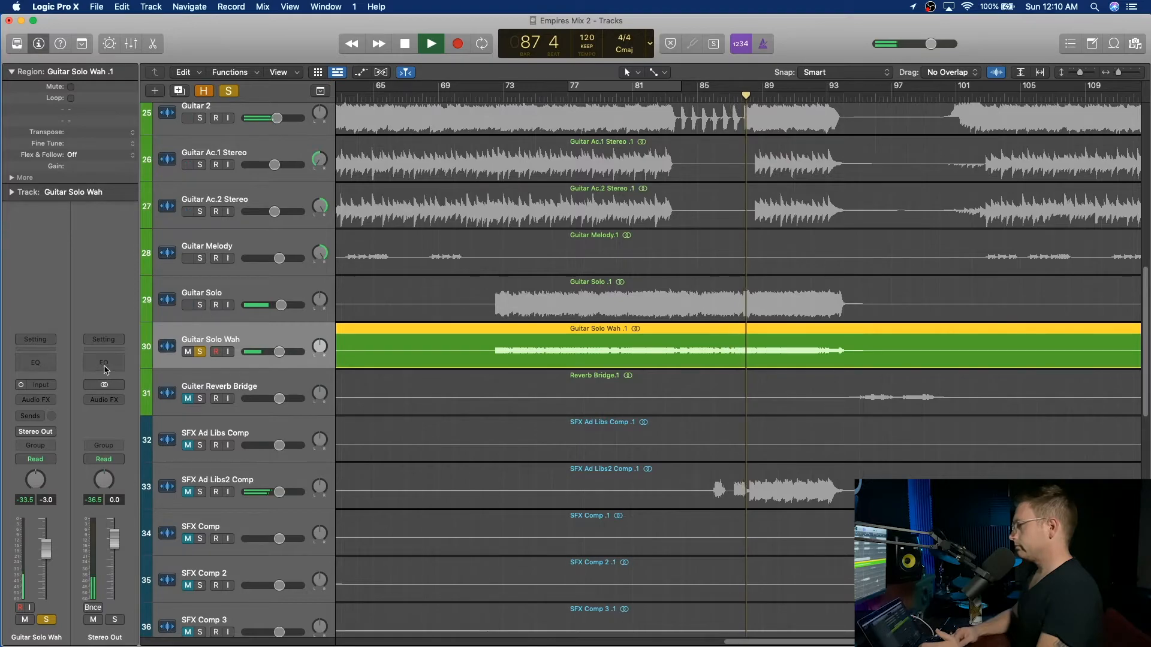
drag(279, 358, 269, 357)
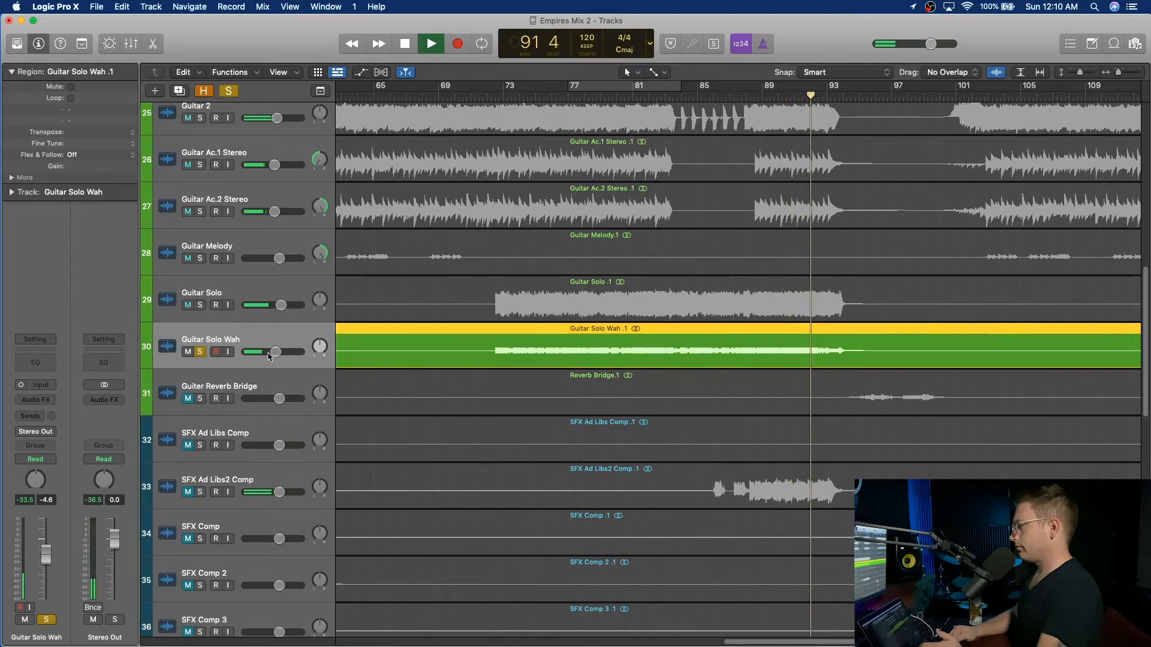
mouse_move(269, 355)
mouse_down()
mouse_move(259, 355)
mouse_move(274, 352)
mouse_up()
Take Guitar Solo Wah out of solo, mute it, and move the playhead to bar 80.
click(200, 352)
click(187, 352)
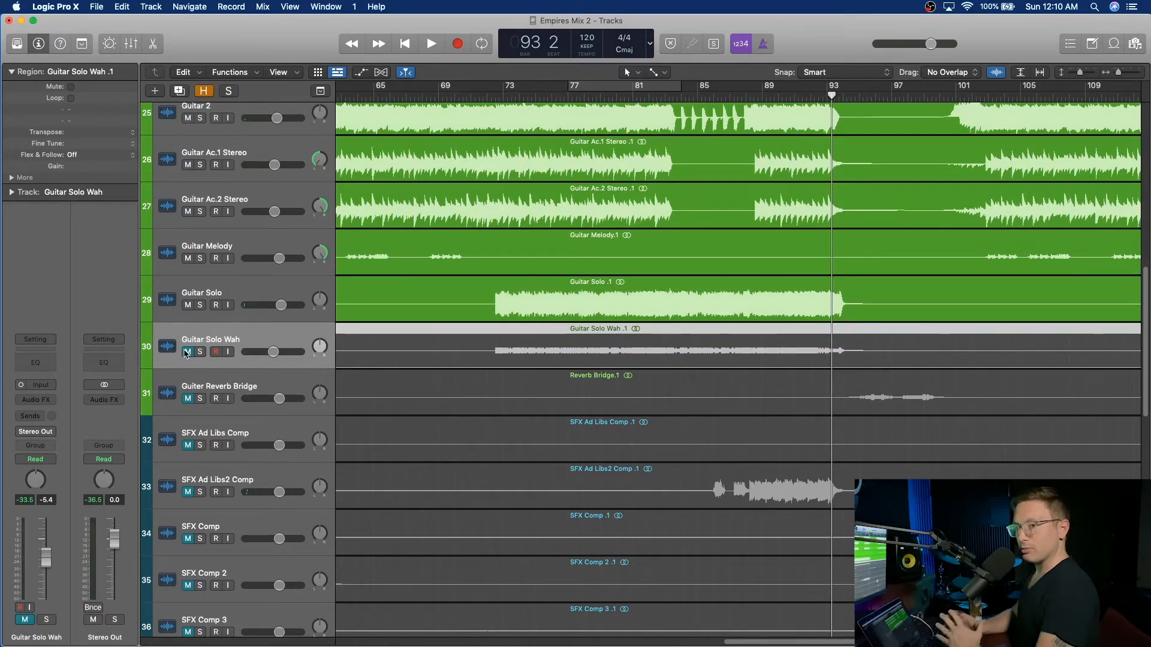
click(624, 97)
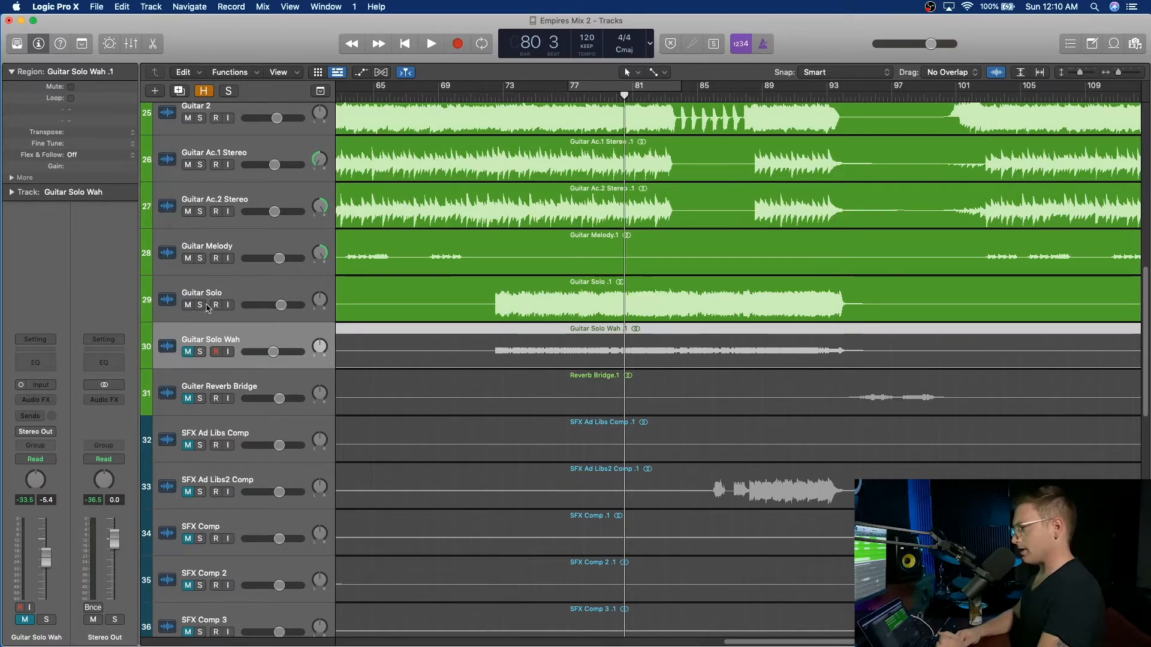
Play the mix from bar 80 through the guitar solo, stop playback, and briefly show and hide track automation.
key(space)
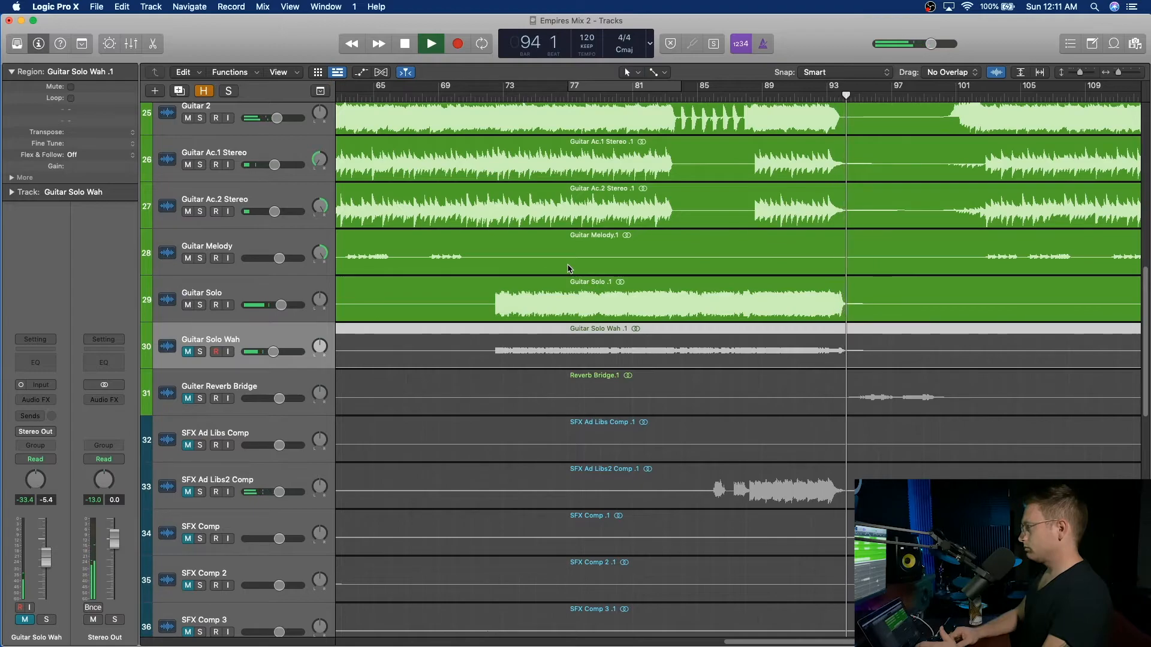
key(space)
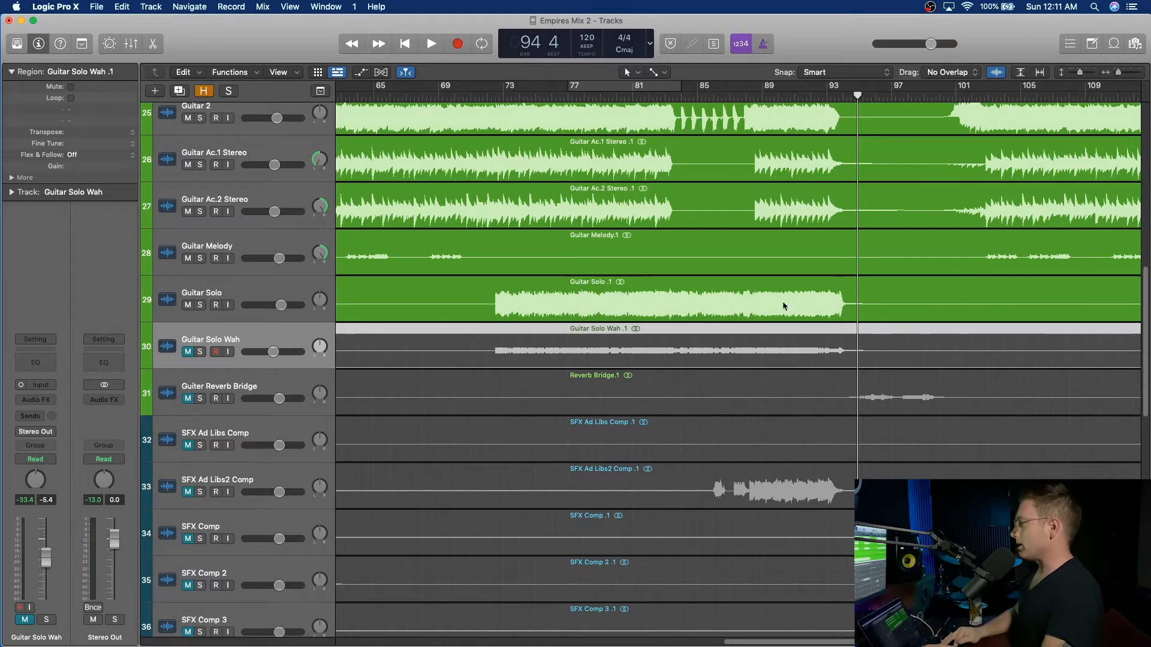
key(a)
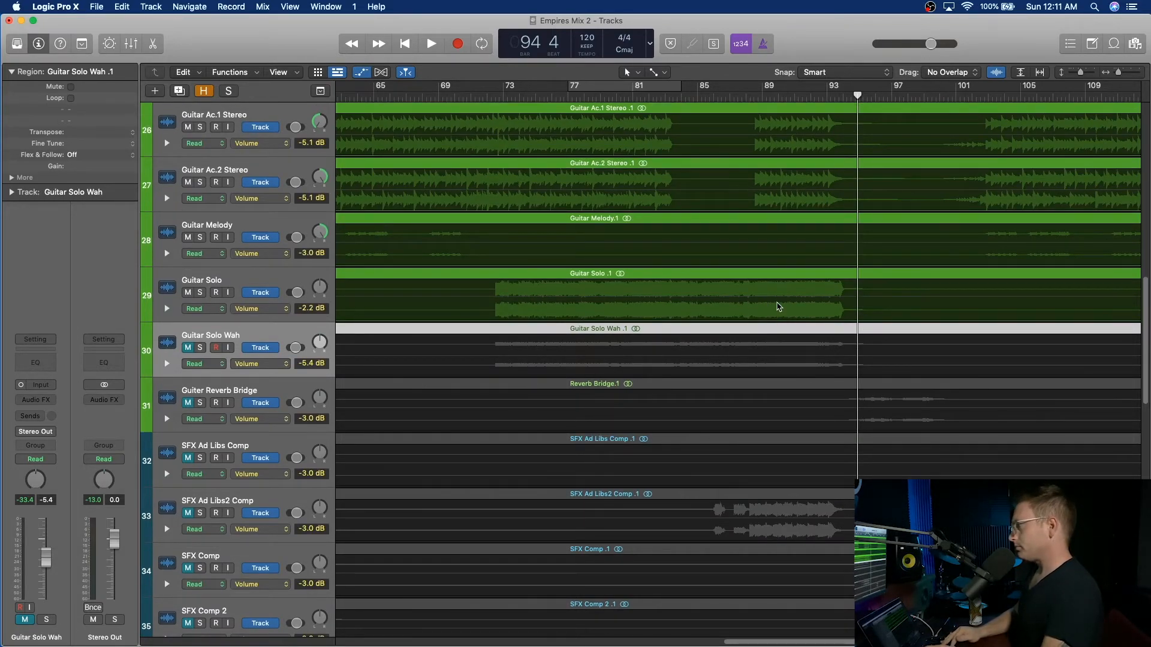
key(a)
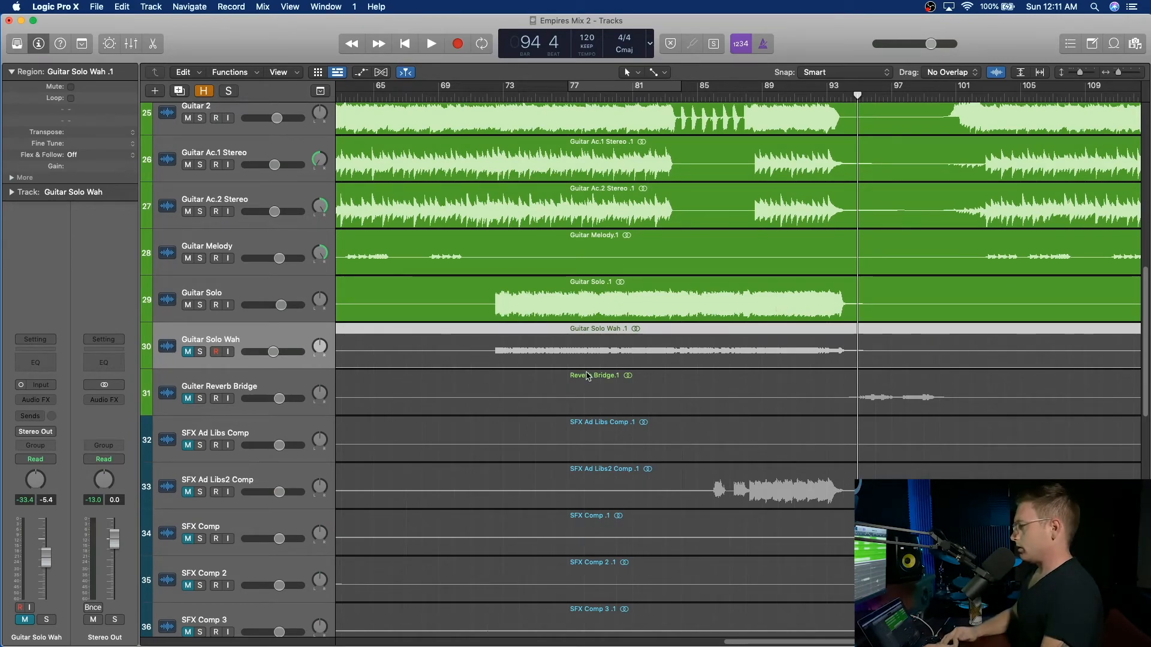
Unmute the Guiter Reverb Bridge track and correct its name to Guitar Reverb Bridge.
click(187, 400)
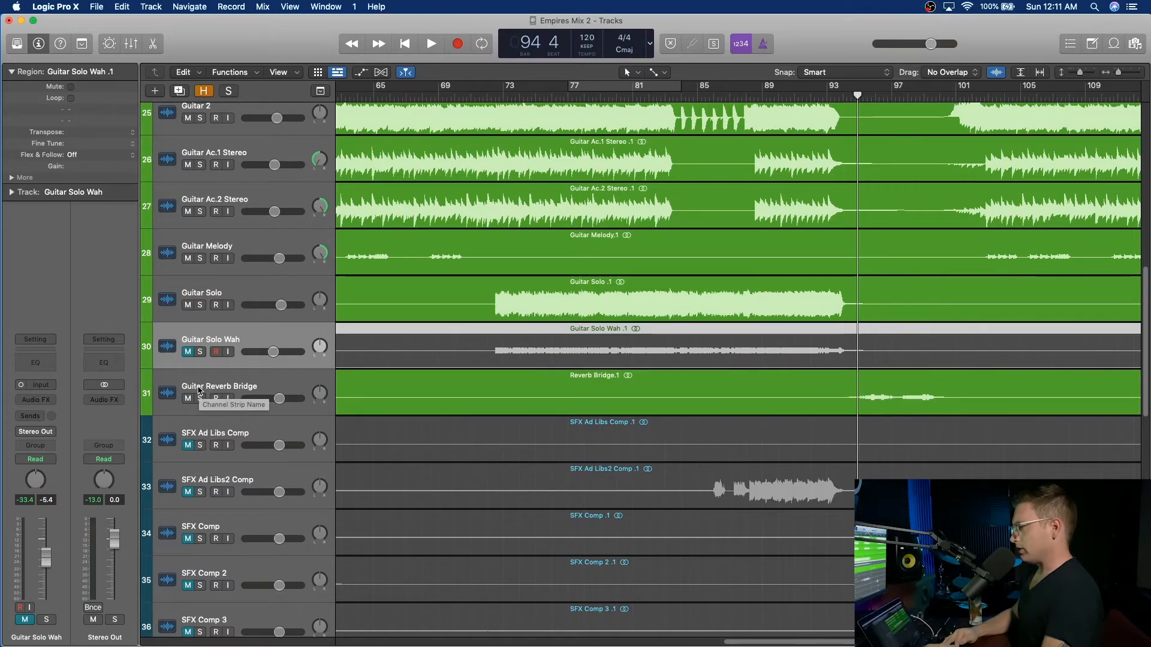
click(202, 389)
double_click(200, 389)
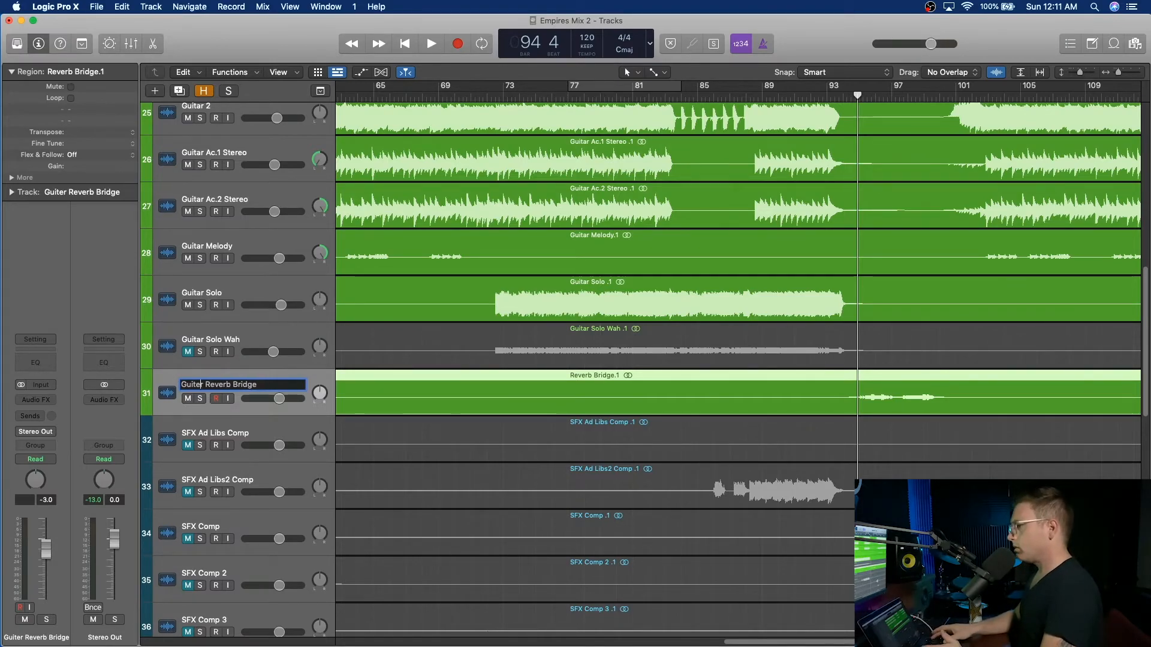
key(Return)
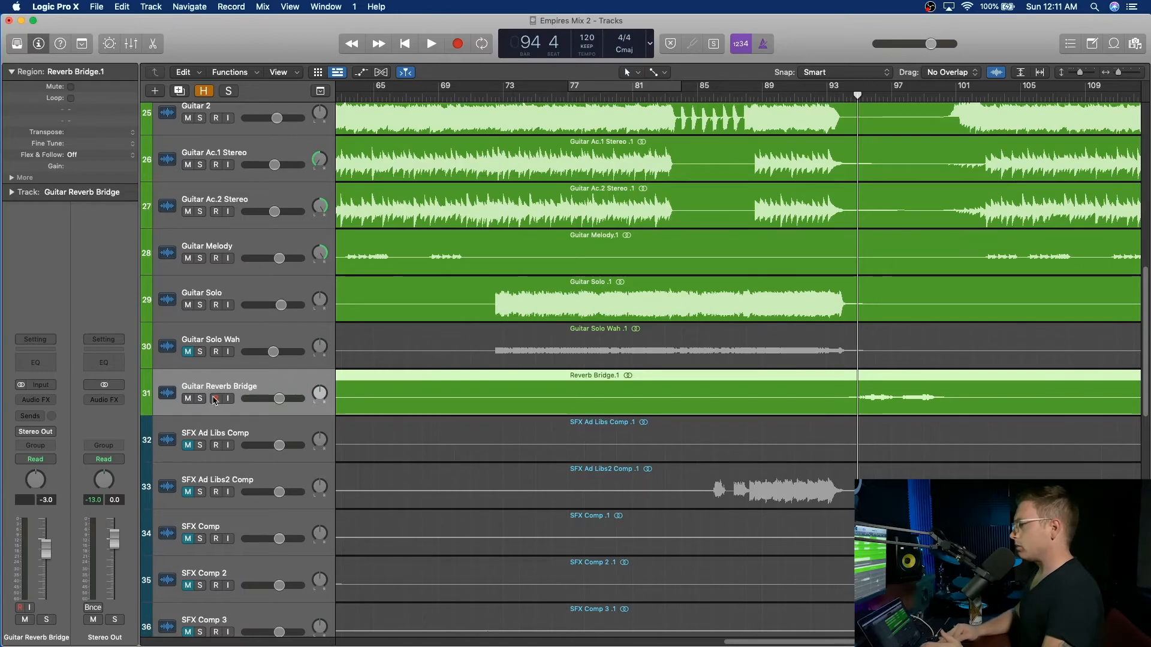
Solo Guitar Reverb Bridge, move it above Guitar Solo Wah in the track order, and play it from bar 94.
click(201, 399)
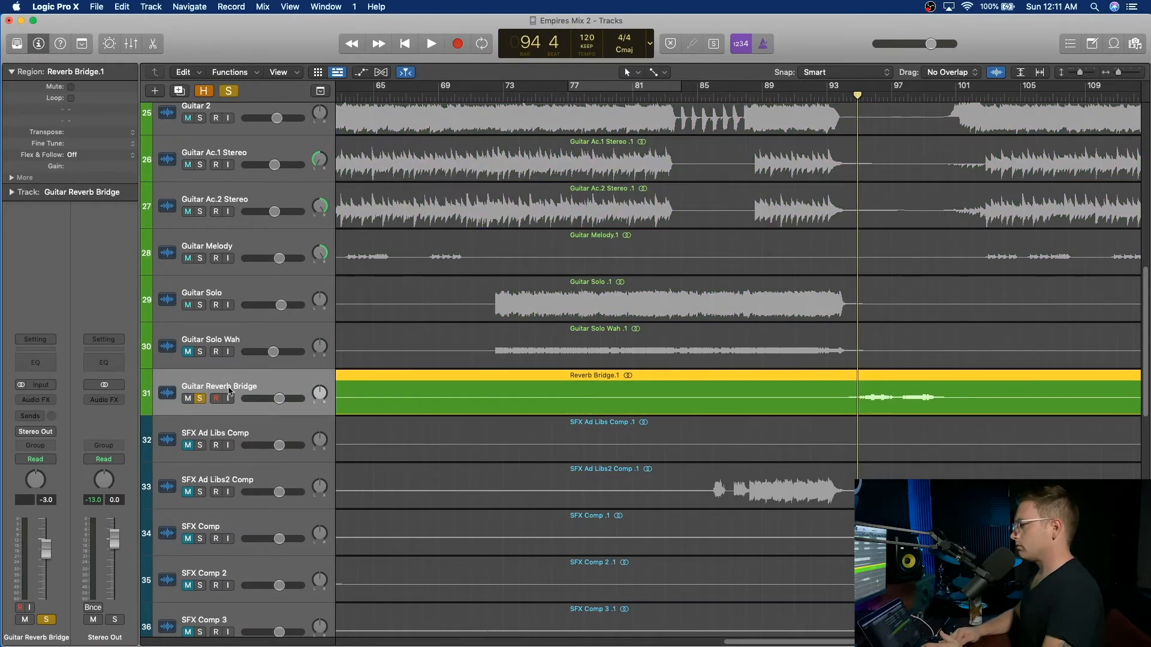
drag(233, 386, 233, 341)
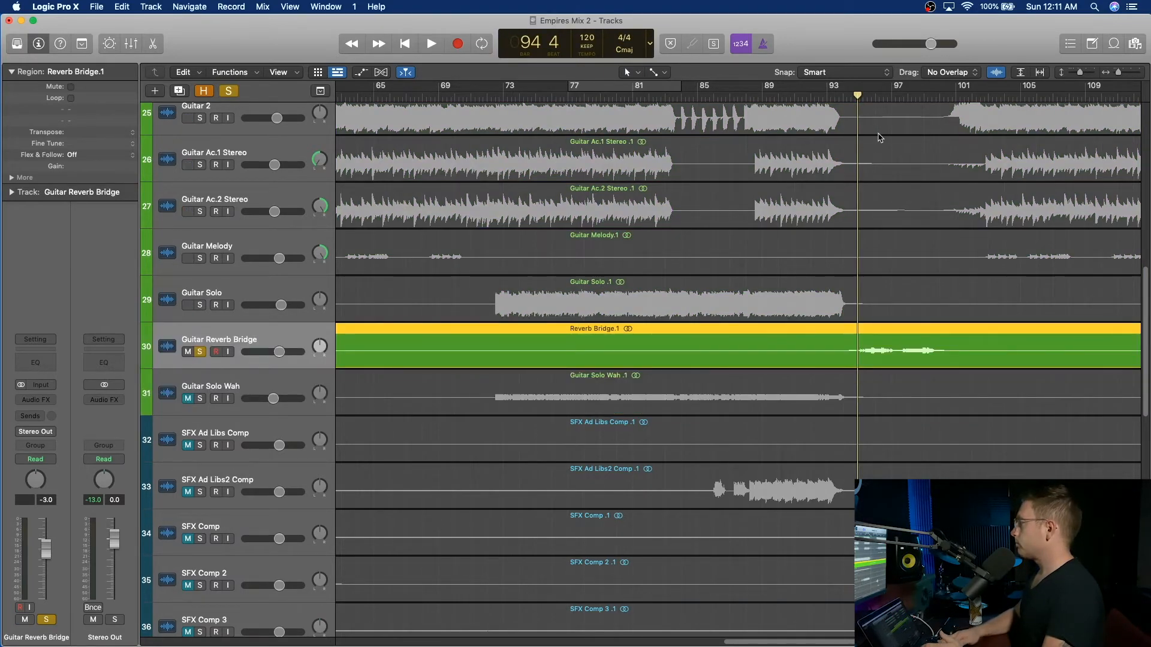
key(space)
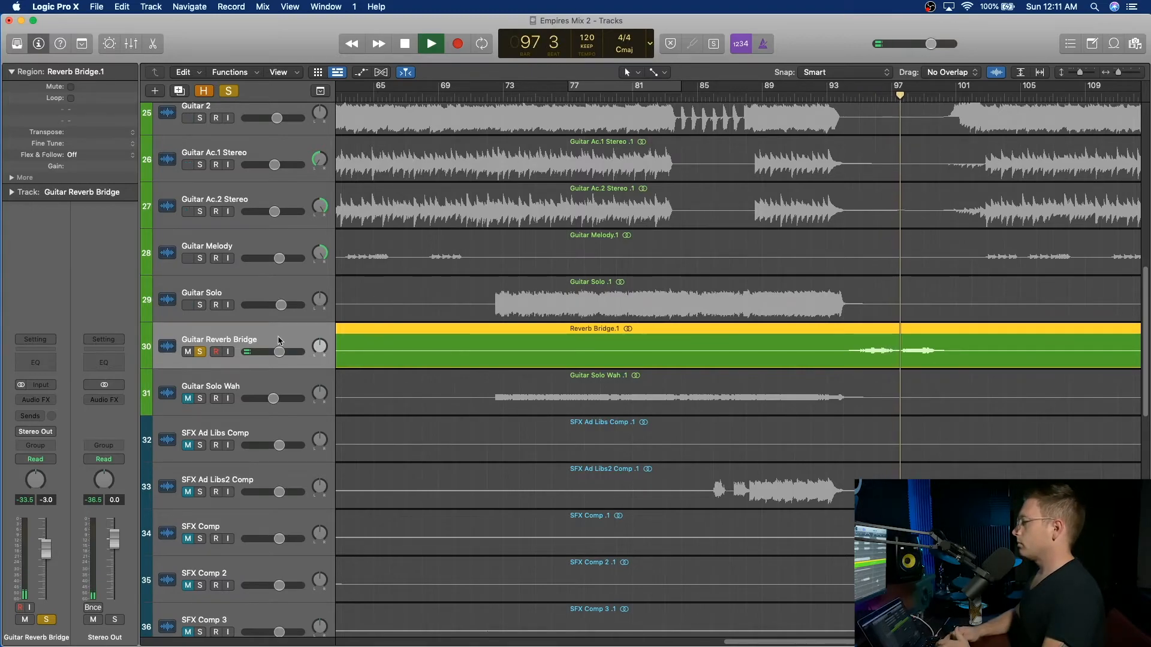
Add a Channel EQ to Guitar Reverb Bridge with a 246 Hz low cut, a -3.9 dB high shelf at 1520 Hz, and a 15200 Hz high cut.
click(35, 362)
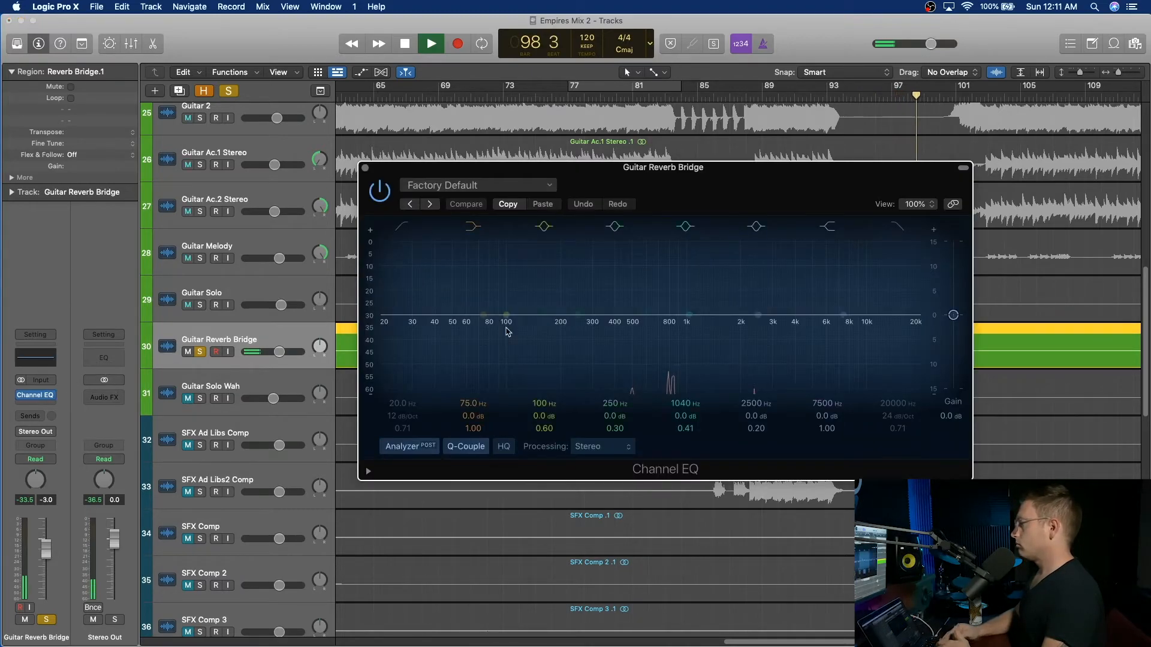
mouse_move(827, 416)
mouse_down()
mouse_move(827, 403)
mouse_move(826, 417)
mouse_up()
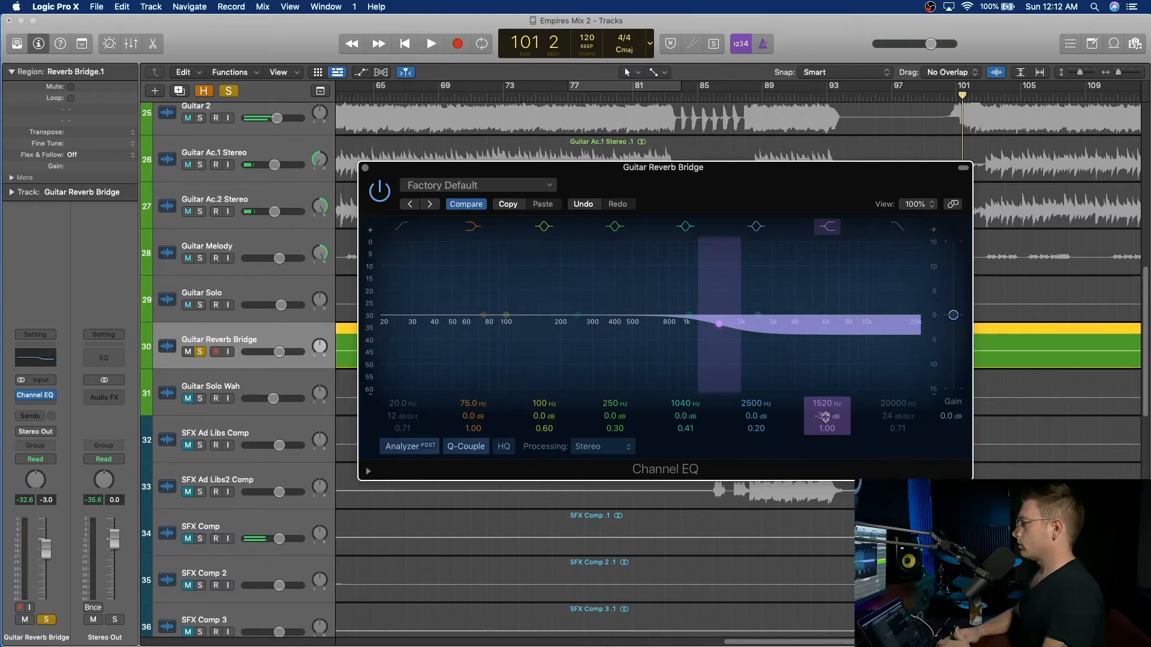
click(401, 228)
drag(406, 405, 401, 393)
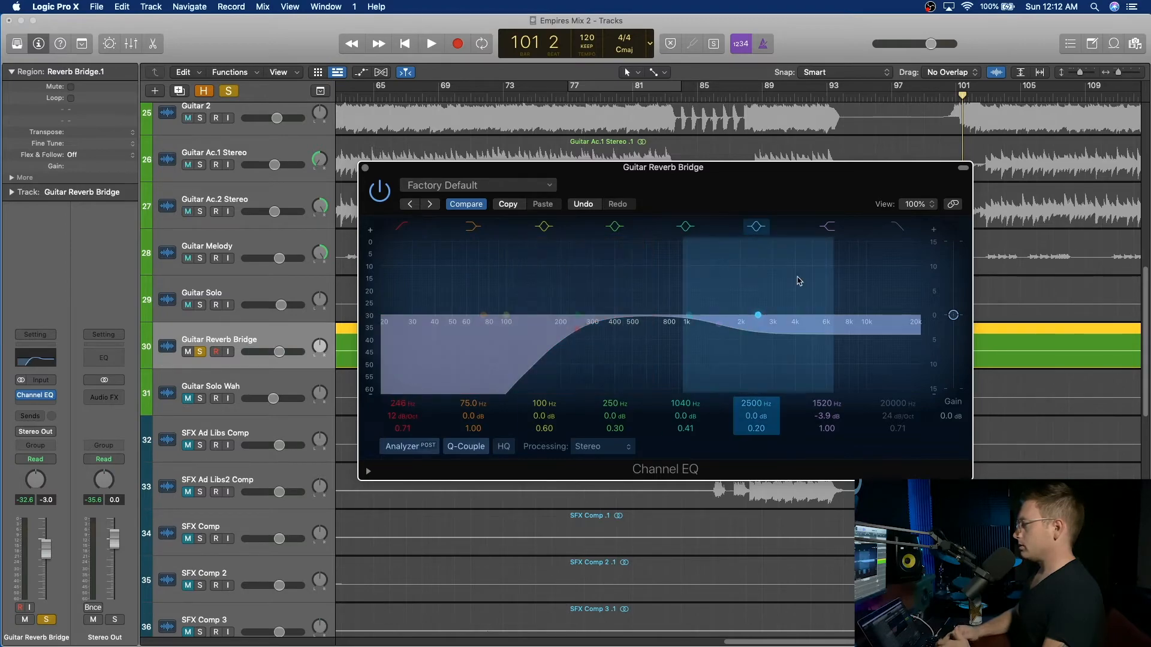
click(897, 226)
drag(897, 404, 896, 415)
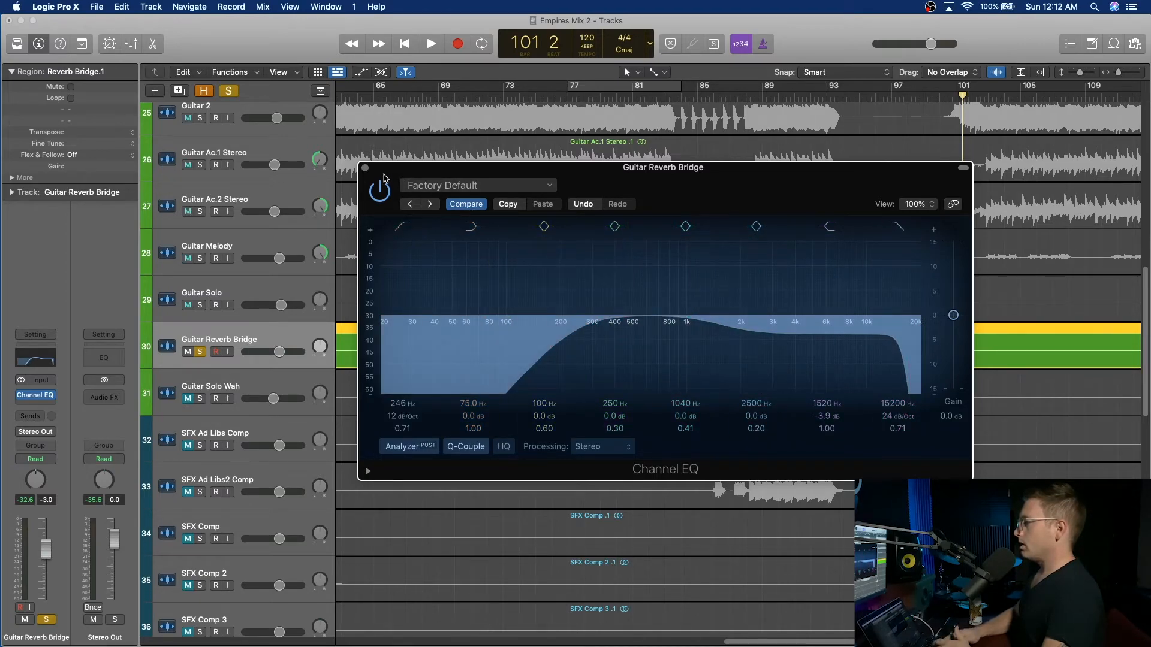
Close the EQ, play the bridge from around bar 94, and take Guitar Reverb Bridge out of solo, leaving it unmuted in the mix.
click(364, 169)
click(843, 97)
key(space)
click(200, 353)
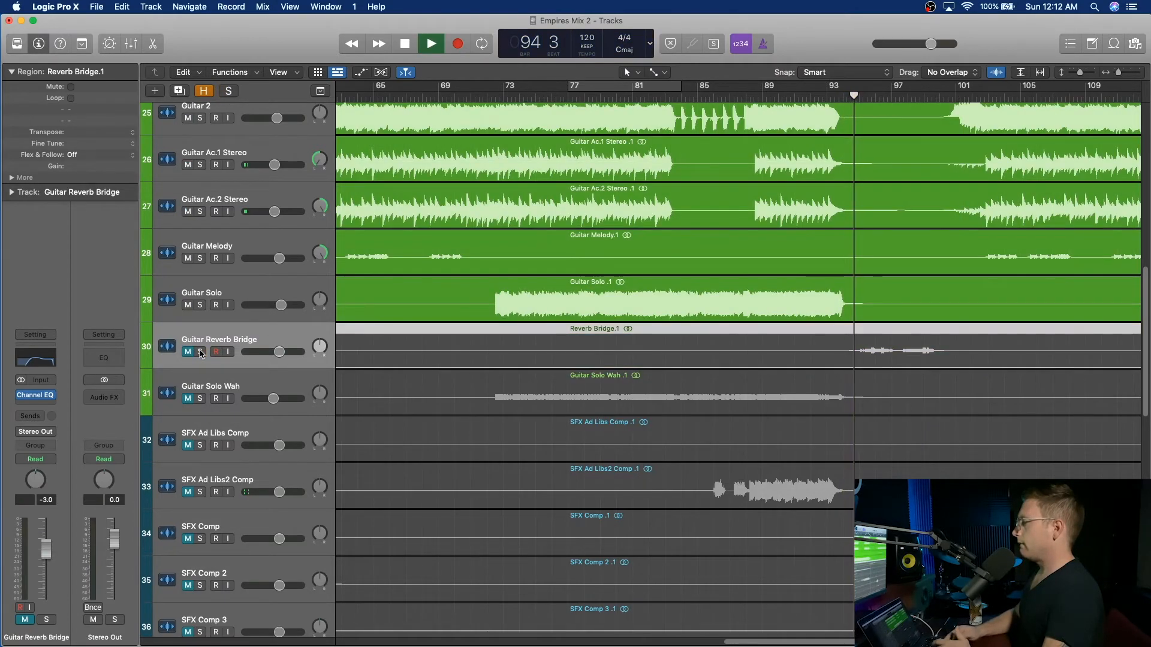
click(188, 353)
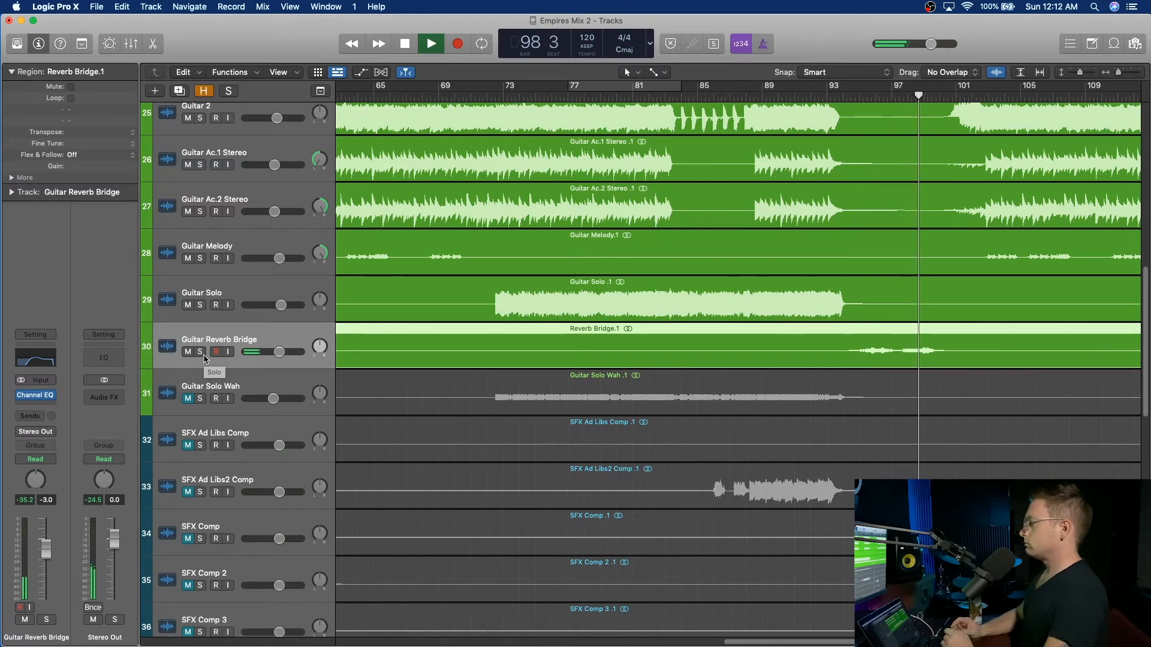
Listen to the final section with the bridge guitar in the mix while looking over the SFX, synth and vocal tracks below.
scroll(946, 267, right, 5)
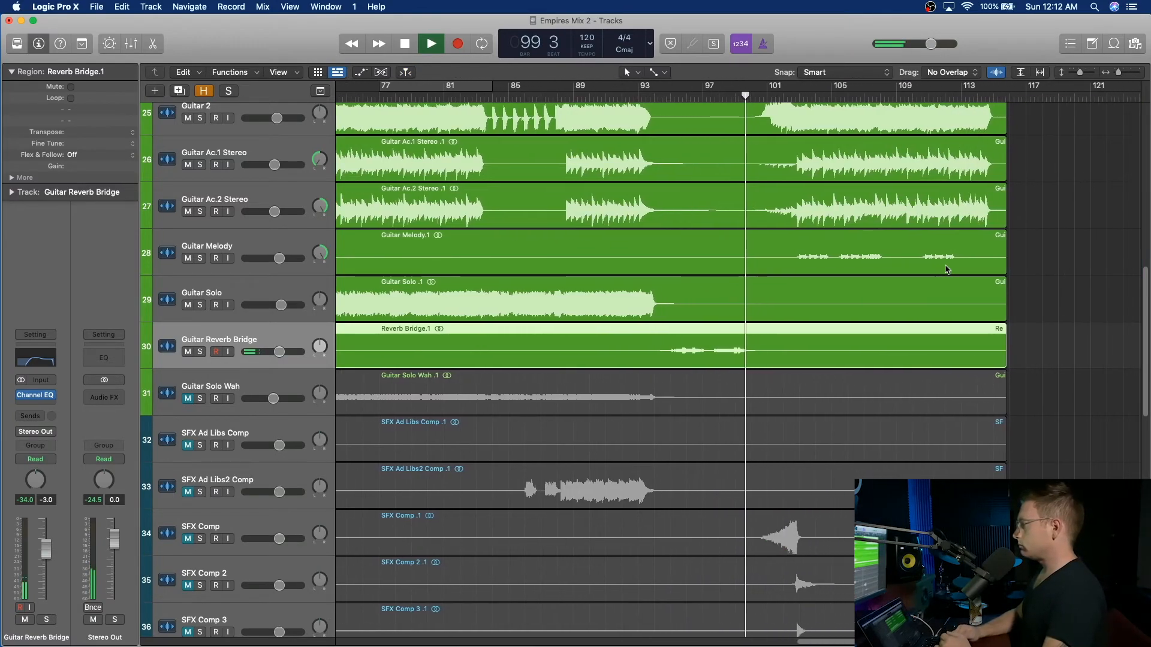
scroll(946, 270, right, 2)
scroll(946, 269, left, 3)
scroll(945, 270, right, 1)
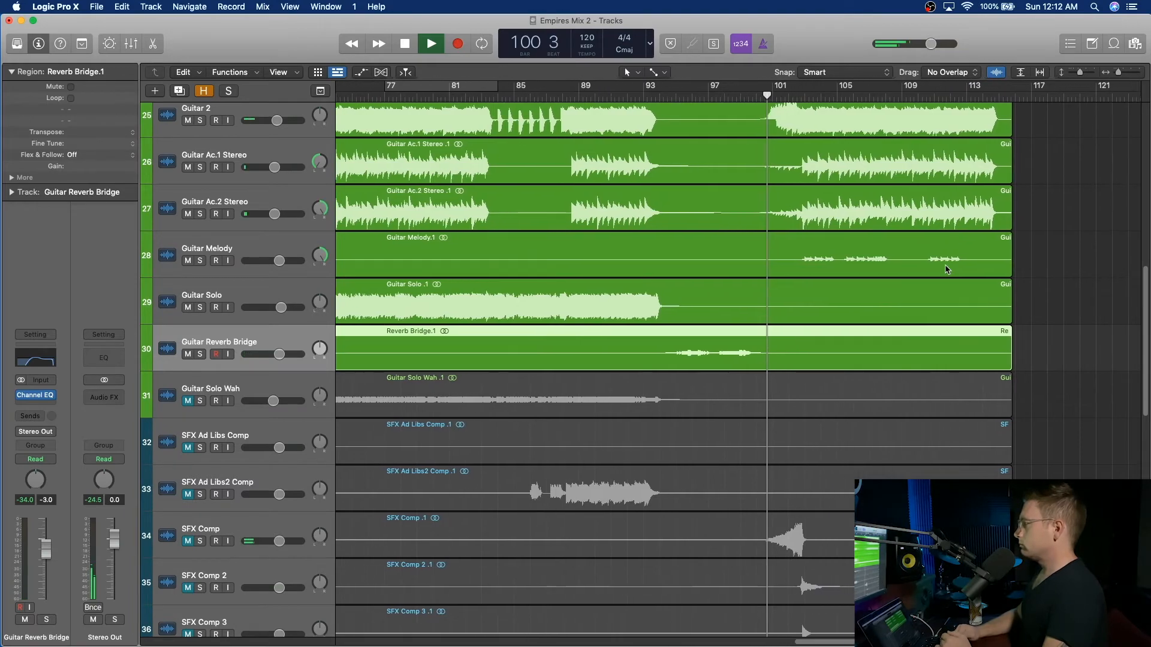
scroll(946, 269, right, 1)
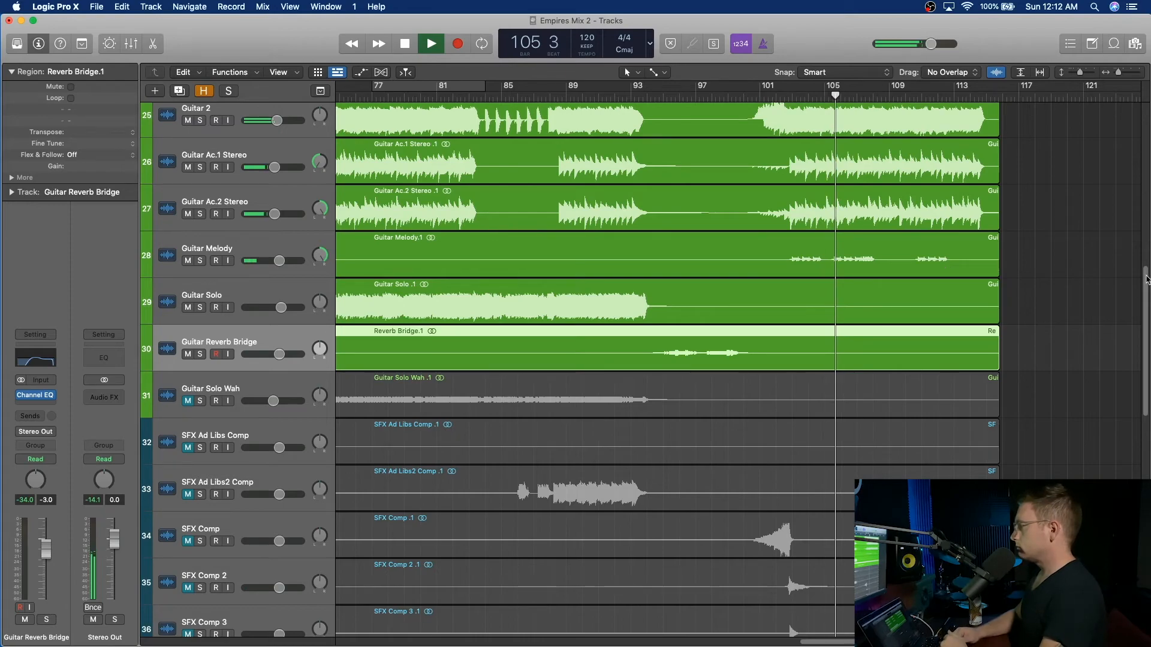
scroll(862, 365, down, 3)
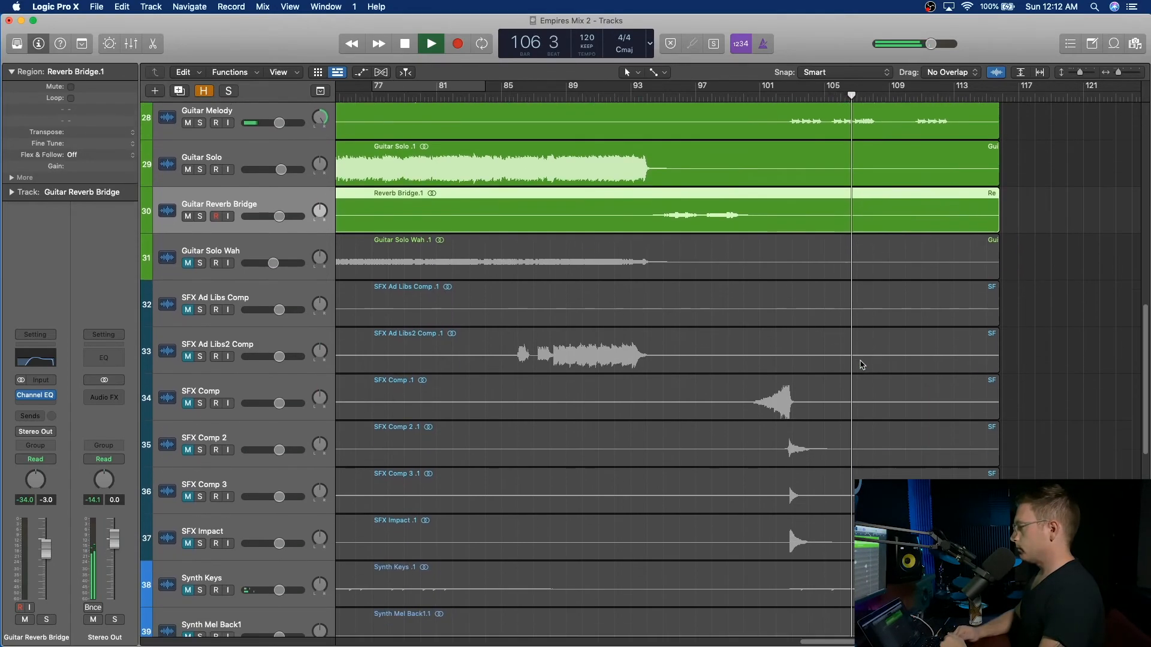
scroll(861, 365, down, 10)
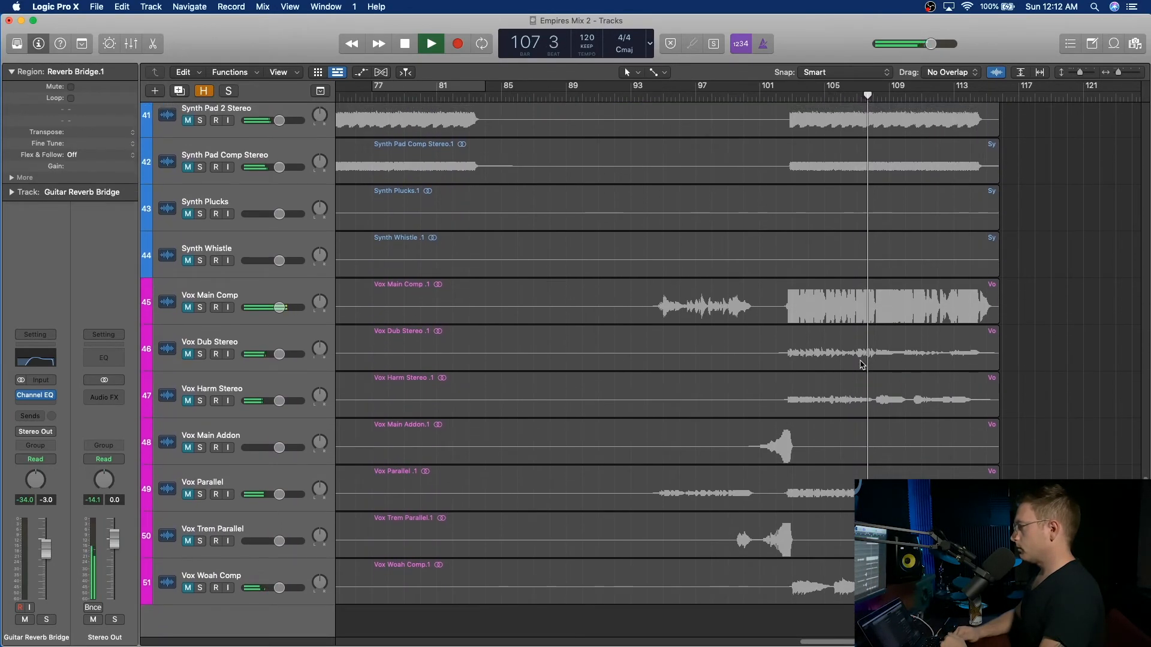
scroll(861, 365, up, 1)
scroll(861, 367, up, 1)
scroll(861, 368, up, 10)
scroll(862, 371, up, 1)
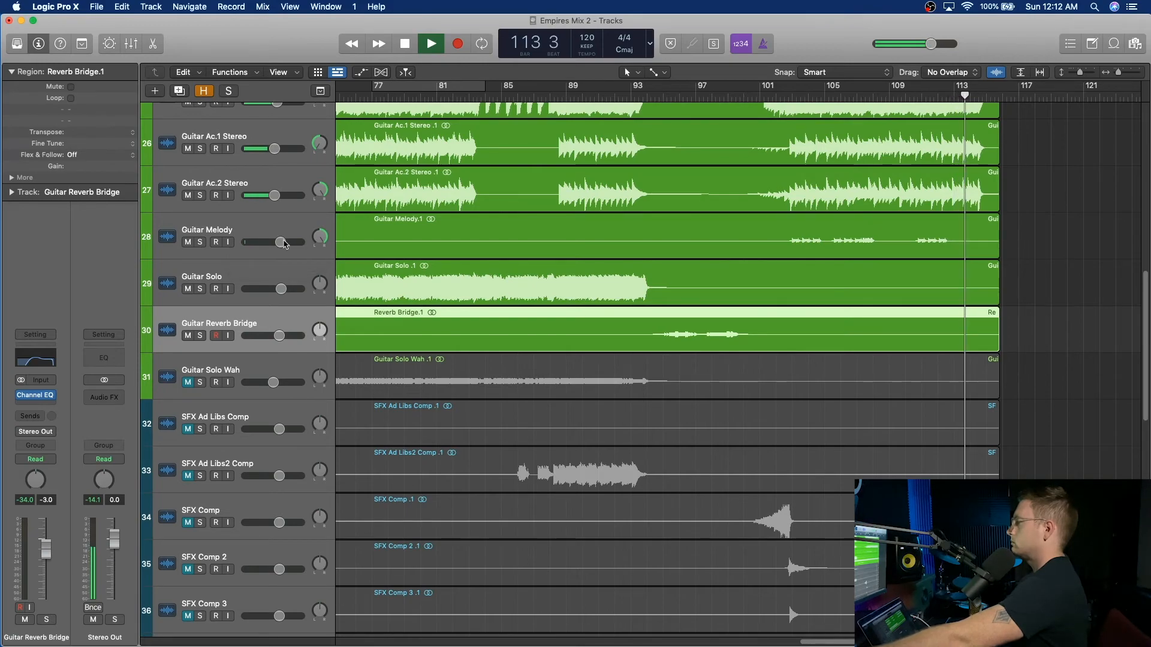
Replay the ending from around bar 110, stop playback, and save the project.
click(921, 94)
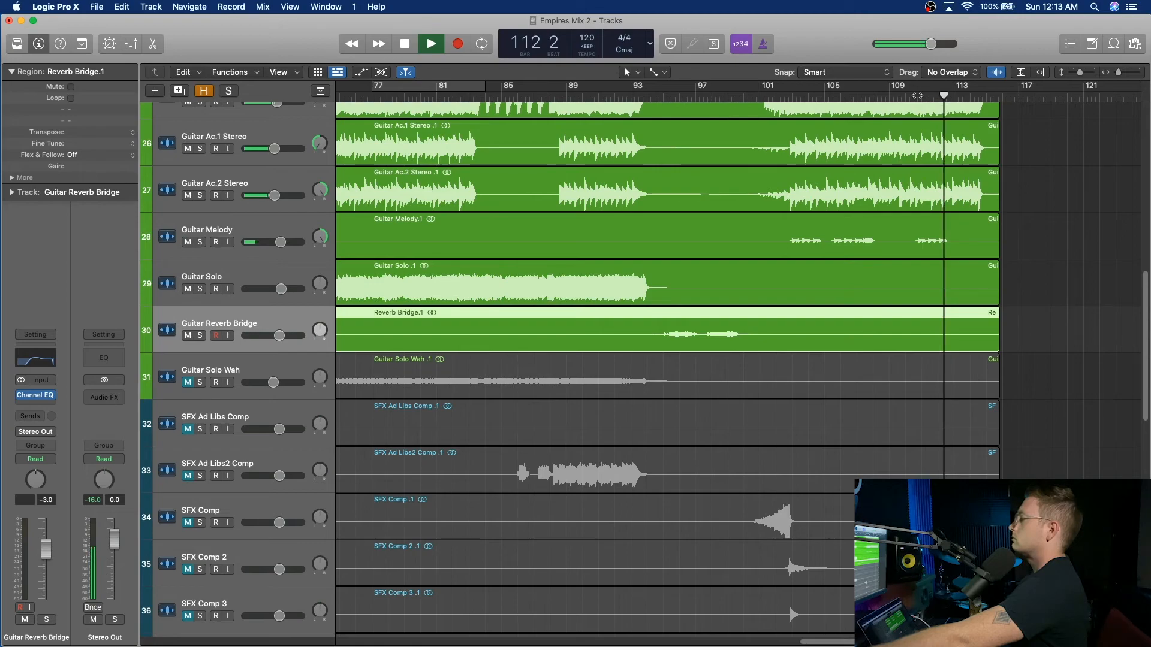
key(space)
key(super+s)
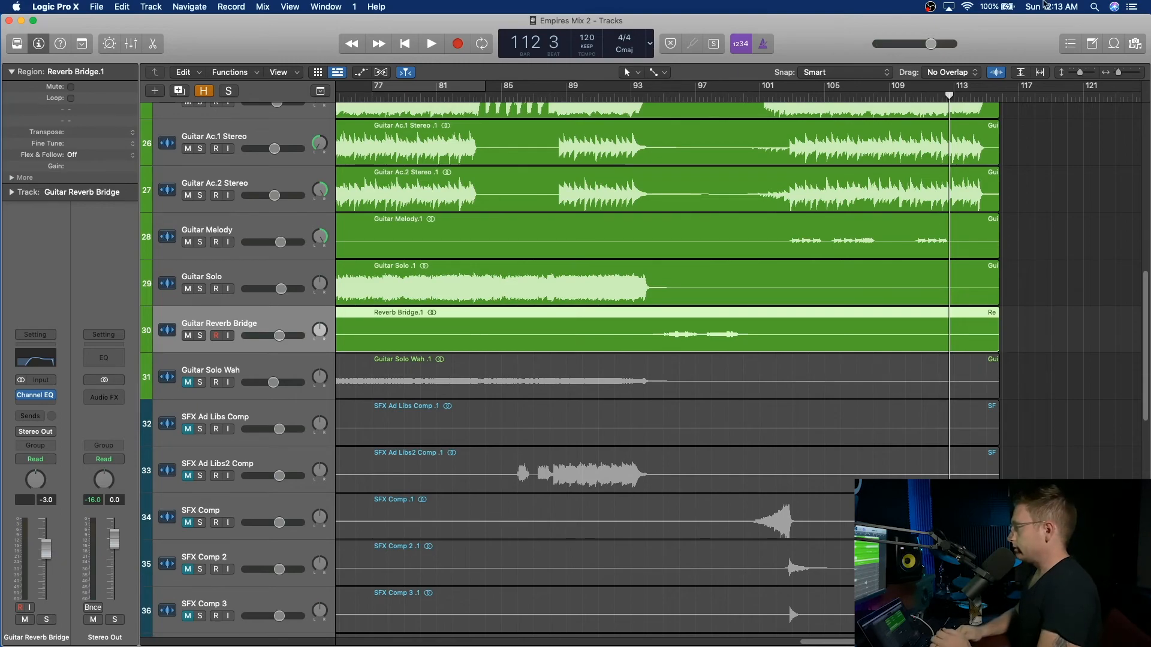
Unmute and solo SFX Ad Libs2 Comp, audition it from around bar 88, stop playback, and return it to muted and unsoloed.
scroll(812, 175, left, 10)
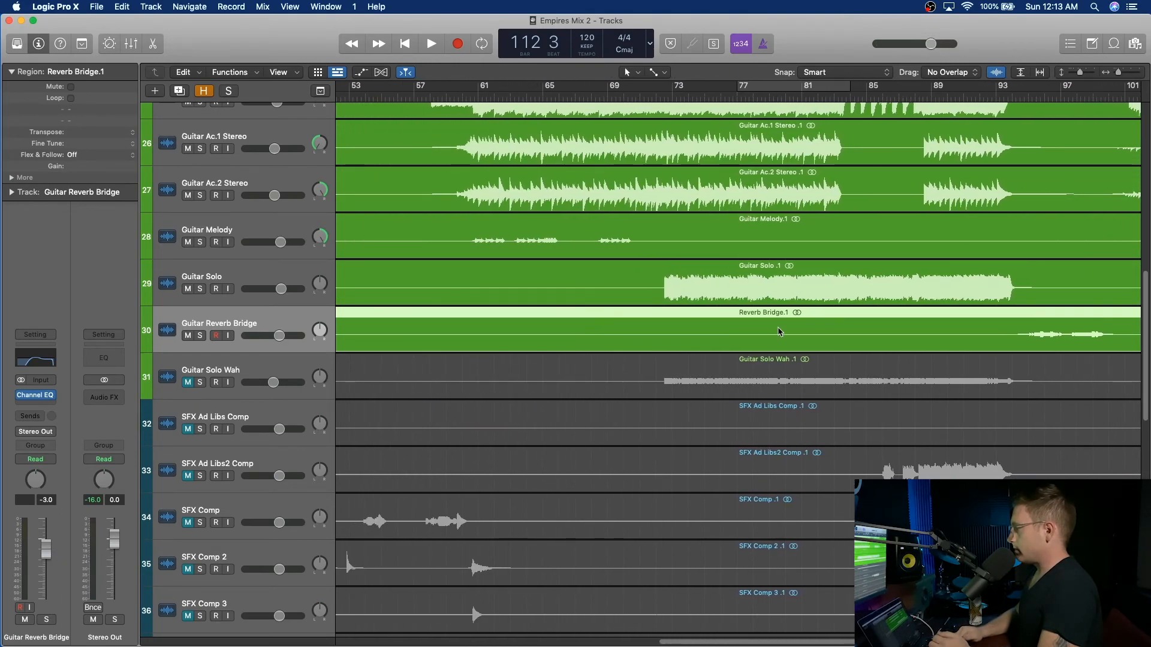
scroll(780, 332, down, 3)
click(189, 404)
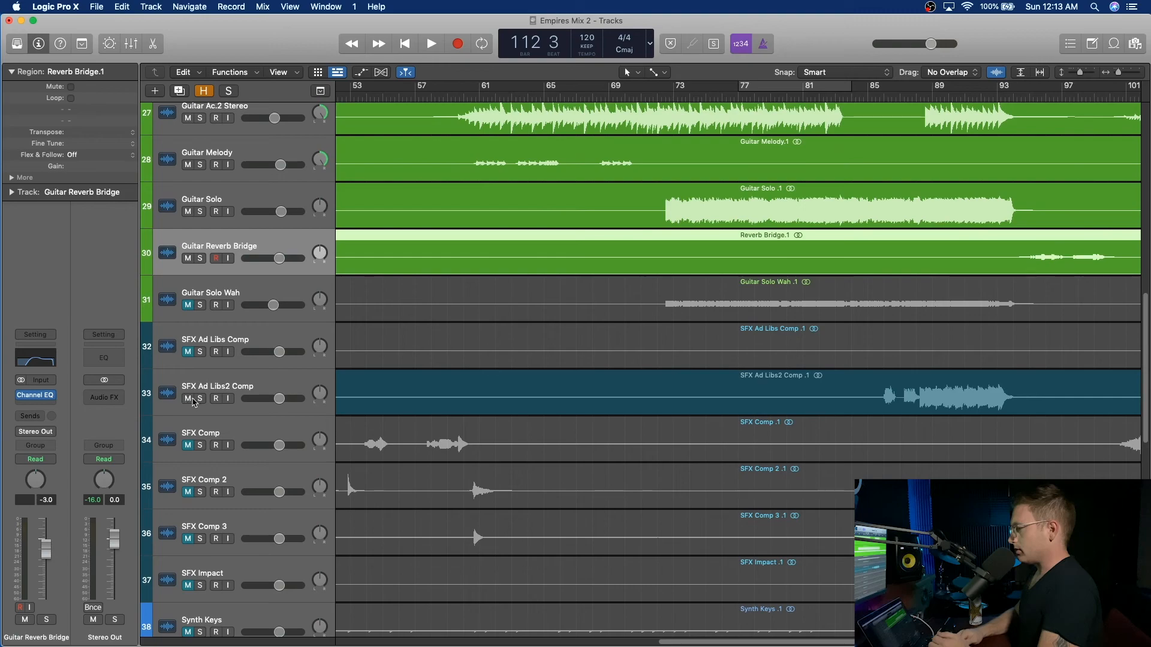
click(202, 403)
click(916, 99)
key(space)
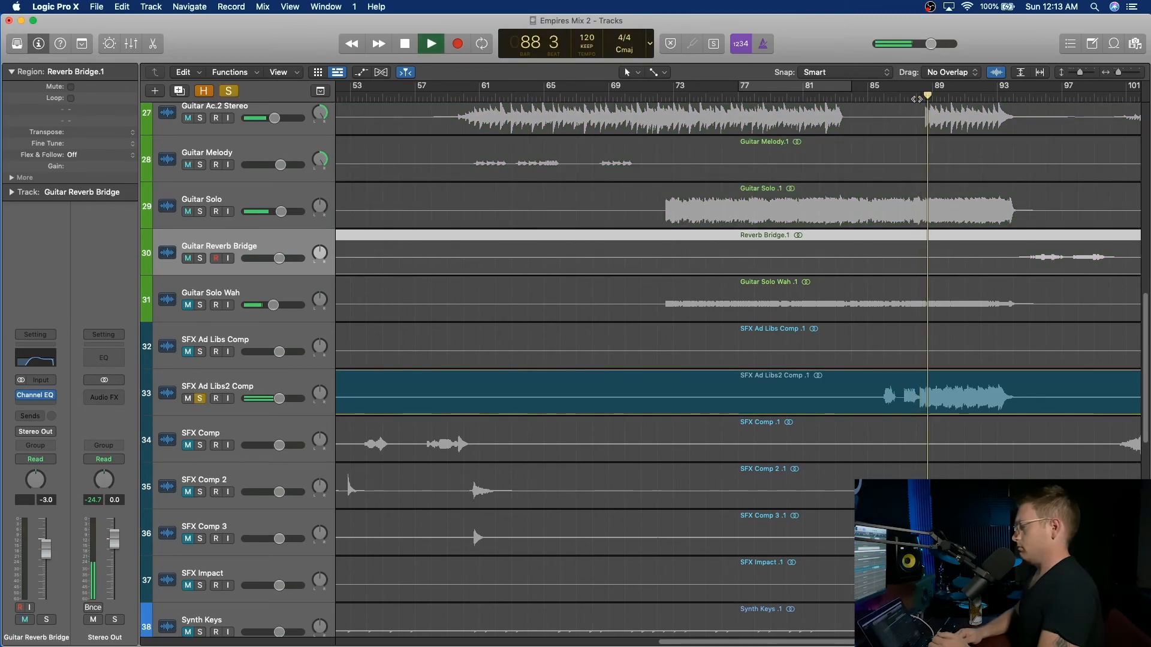
key(space)
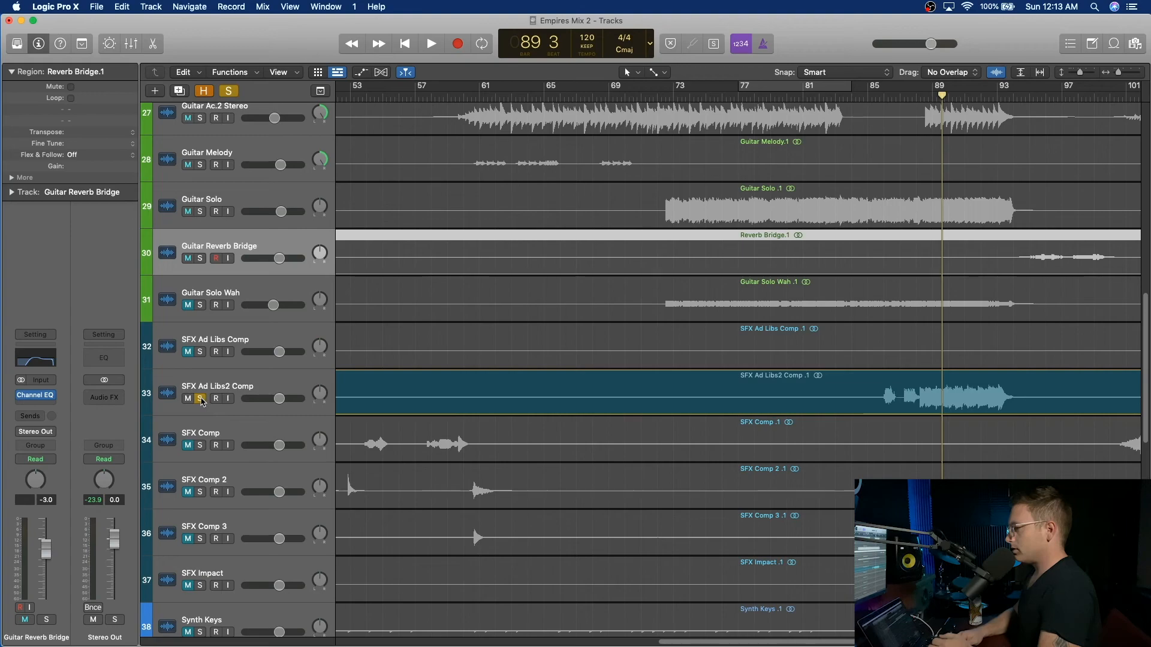
click(201, 399)
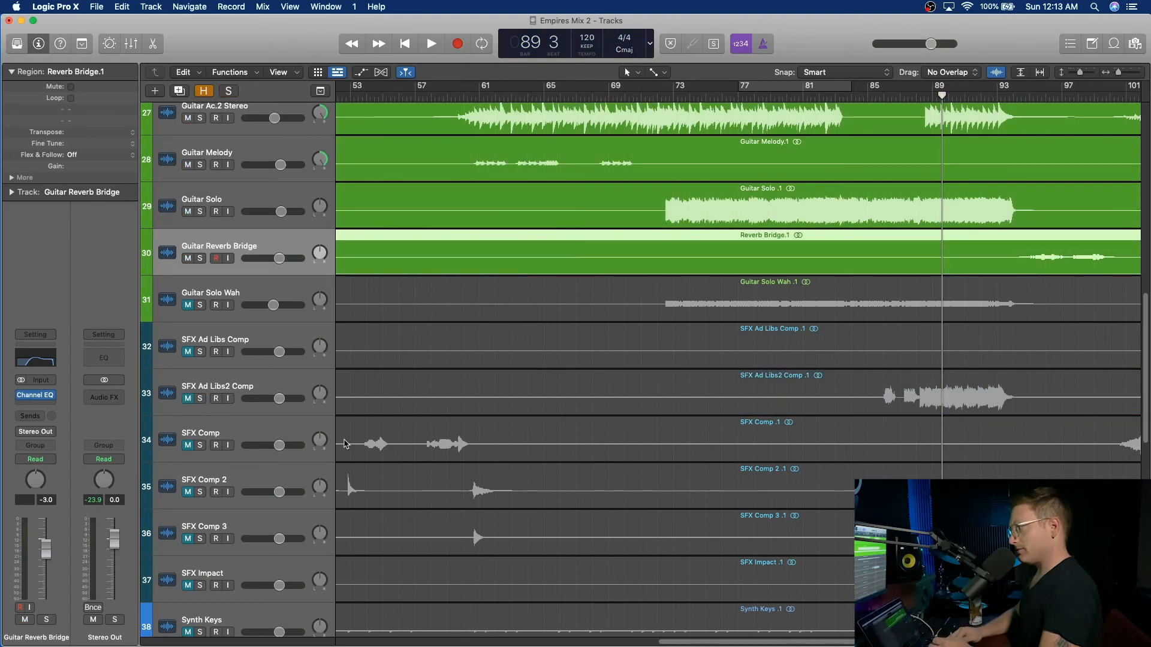
scroll(659, 427, down, 8)
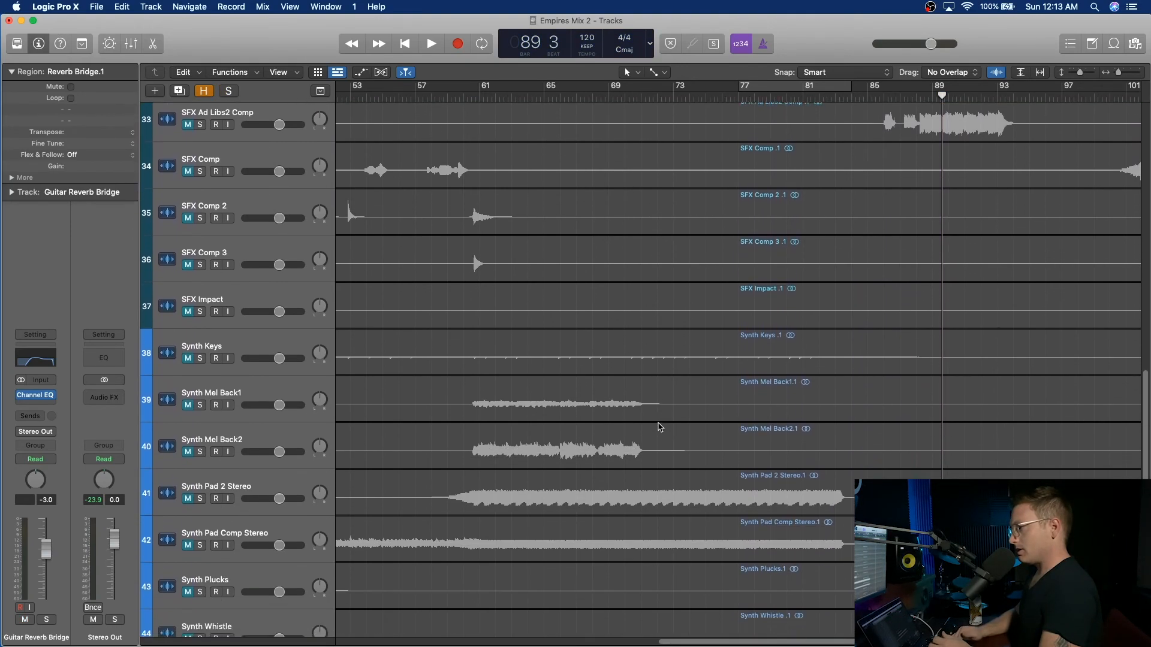
scroll(660, 426, down, 2)
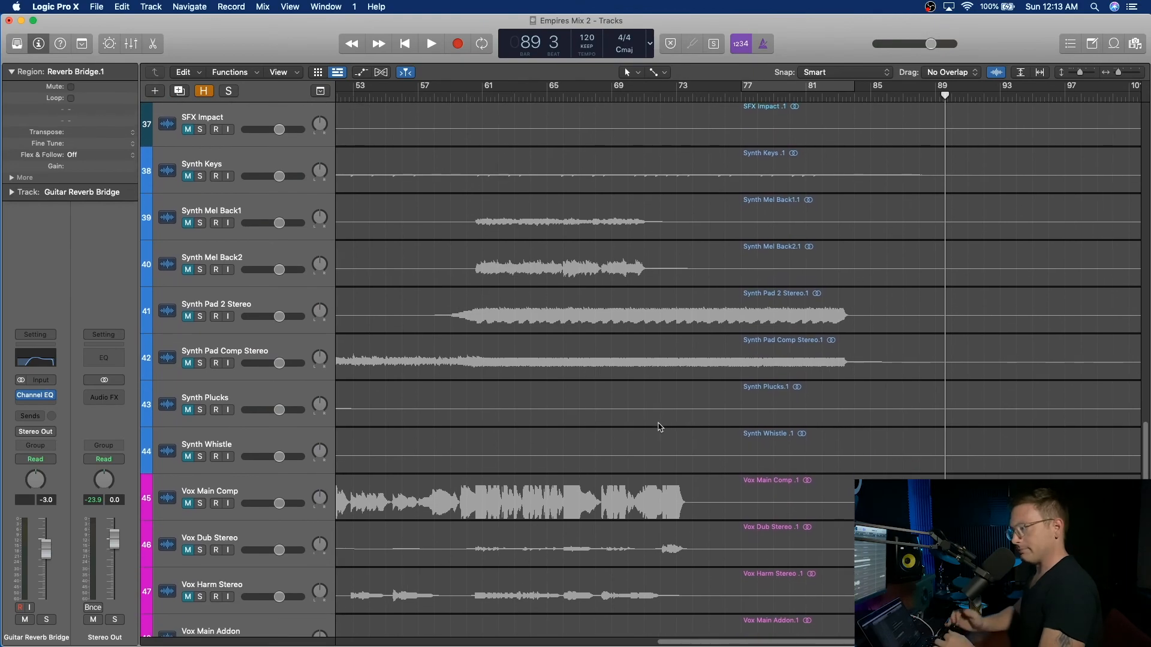